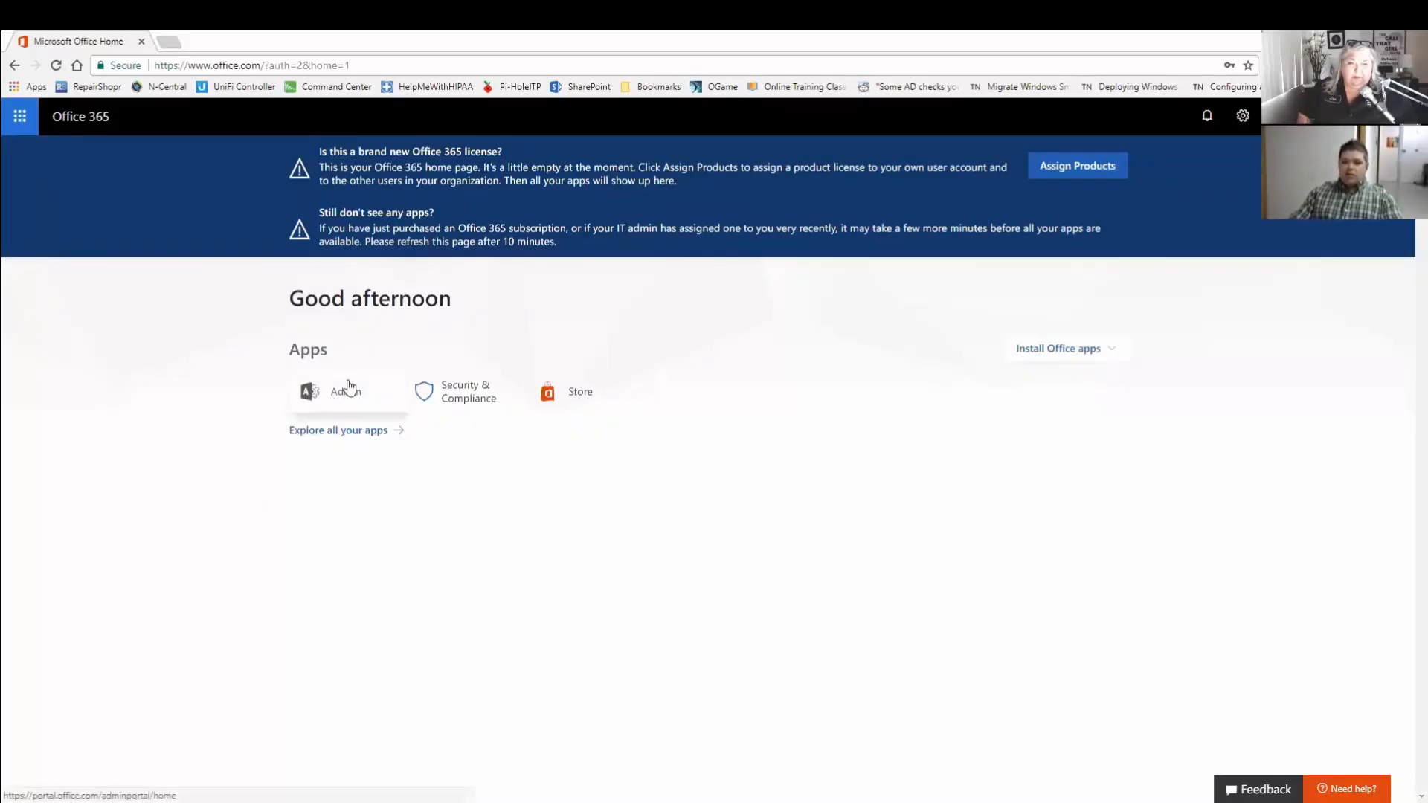
Launch the Admin app from the Office 365 app launcher into a new tab.
click(18, 119)
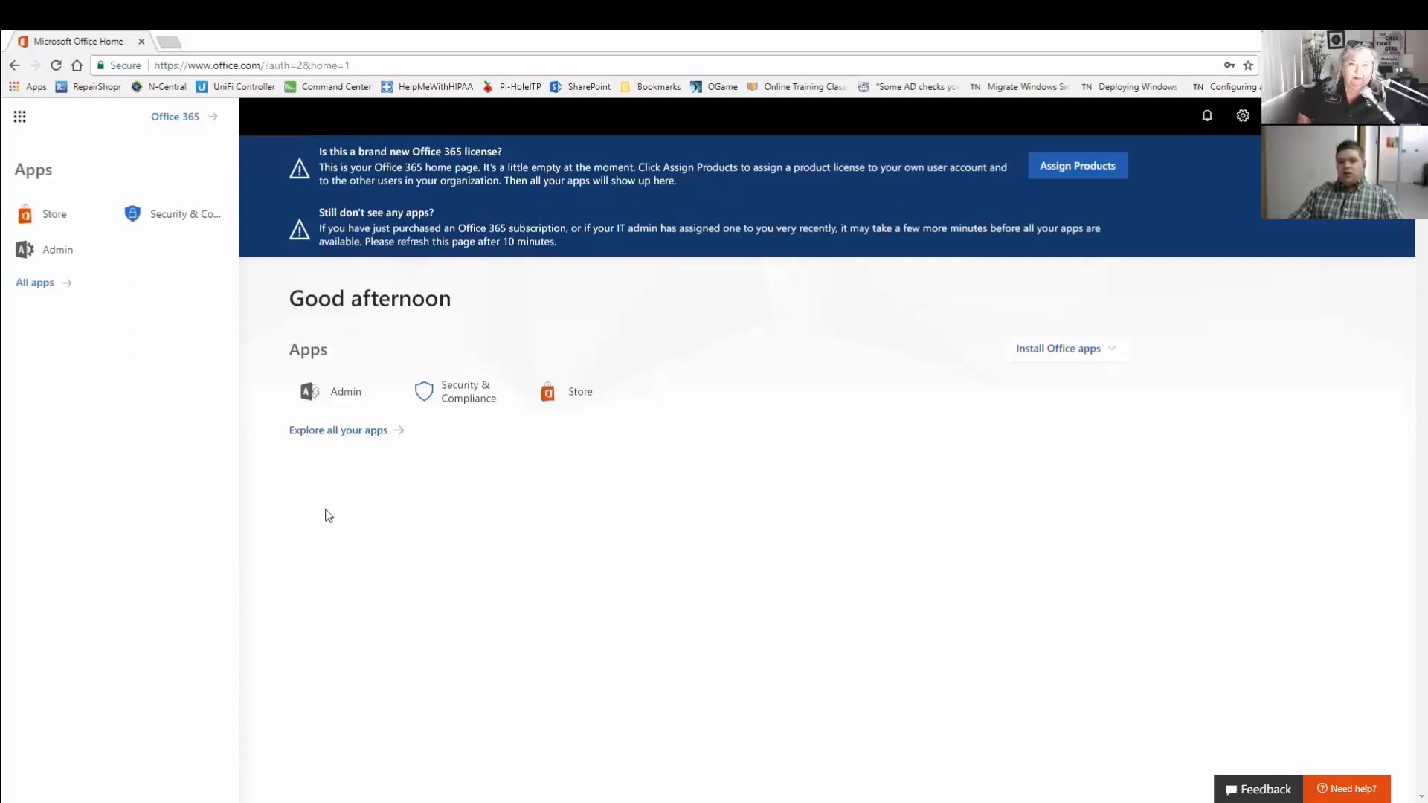
click(358, 331)
click(331, 392)
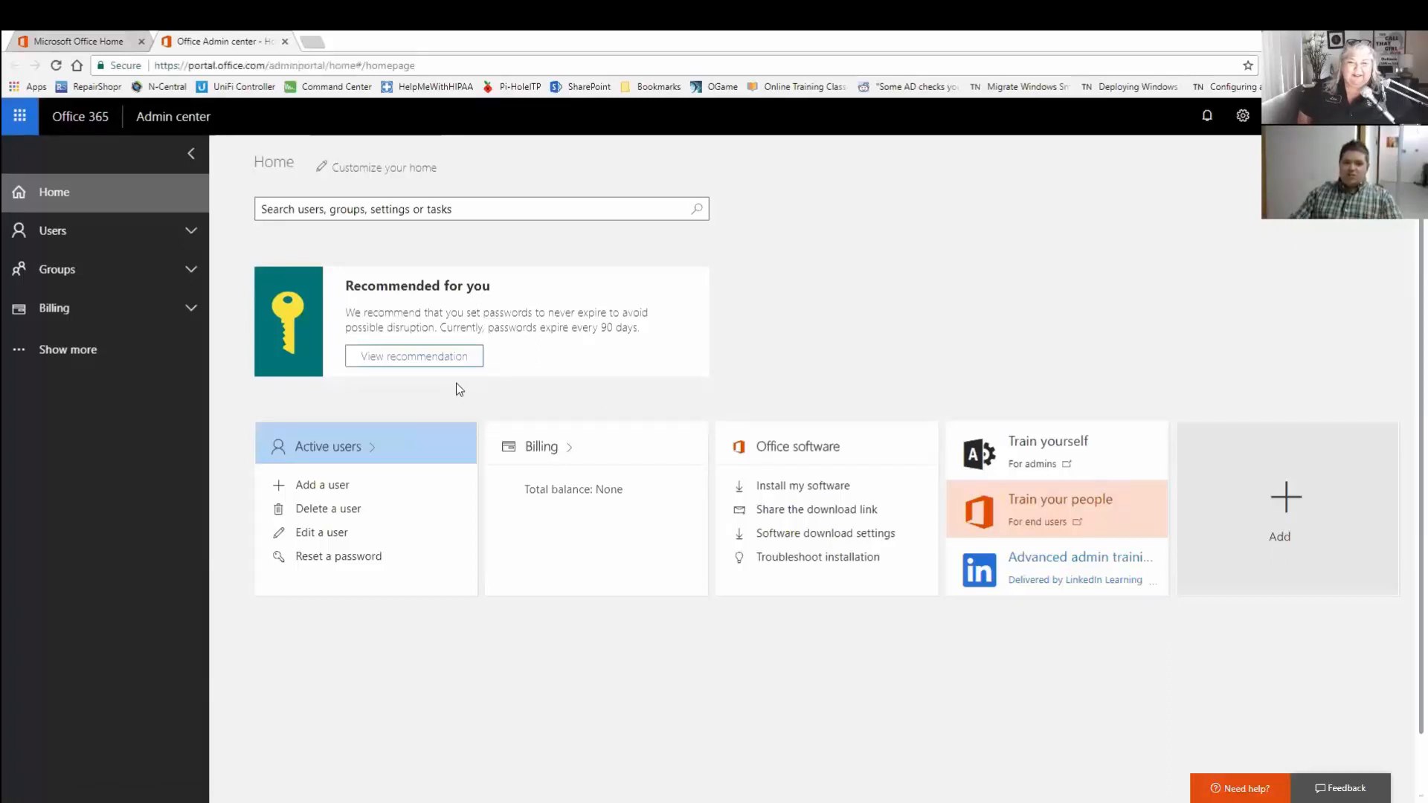
Reveal all admin sections and go to Setup > Domains to see office365courses.com status.
click(84, 355)
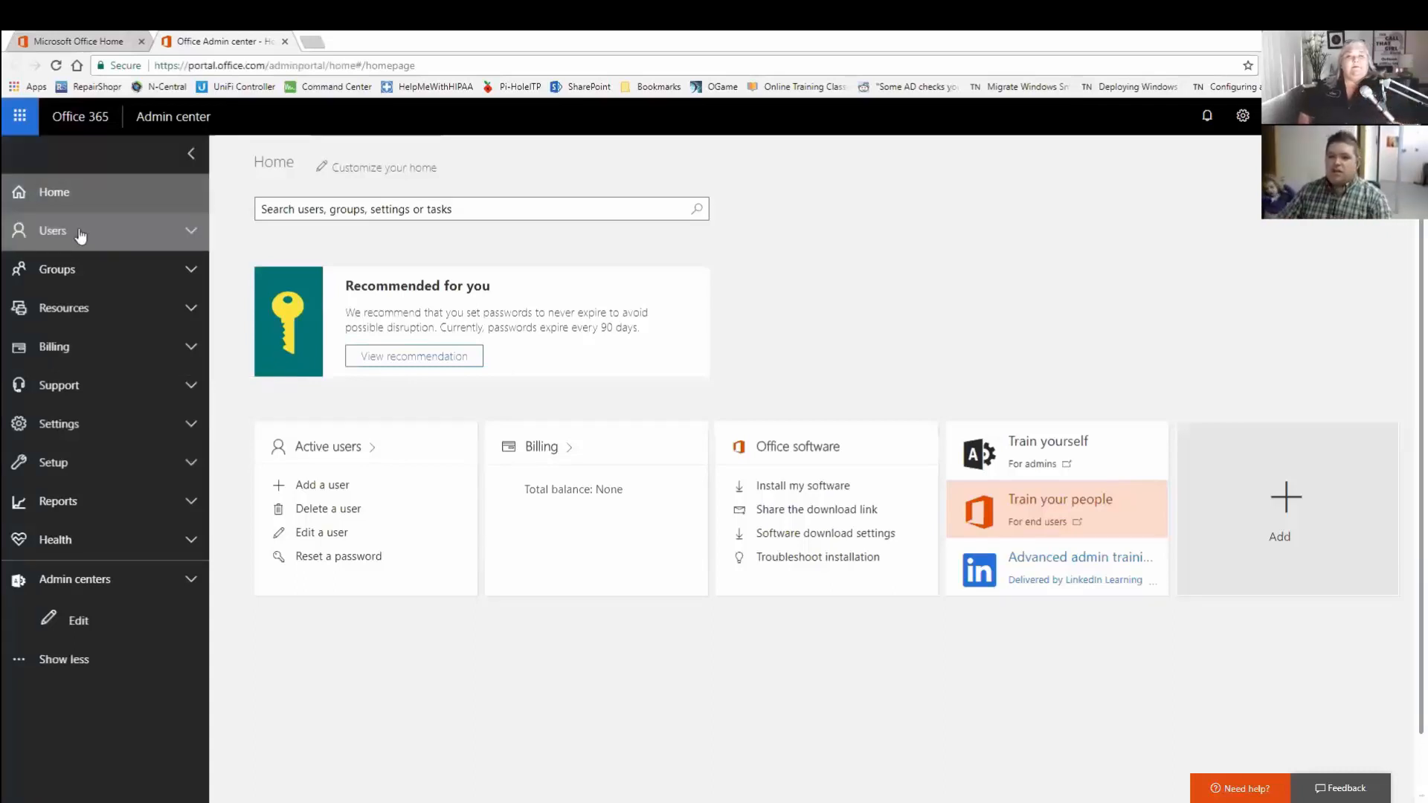
click(87, 424)
click(86, 423)
click(86, 465)
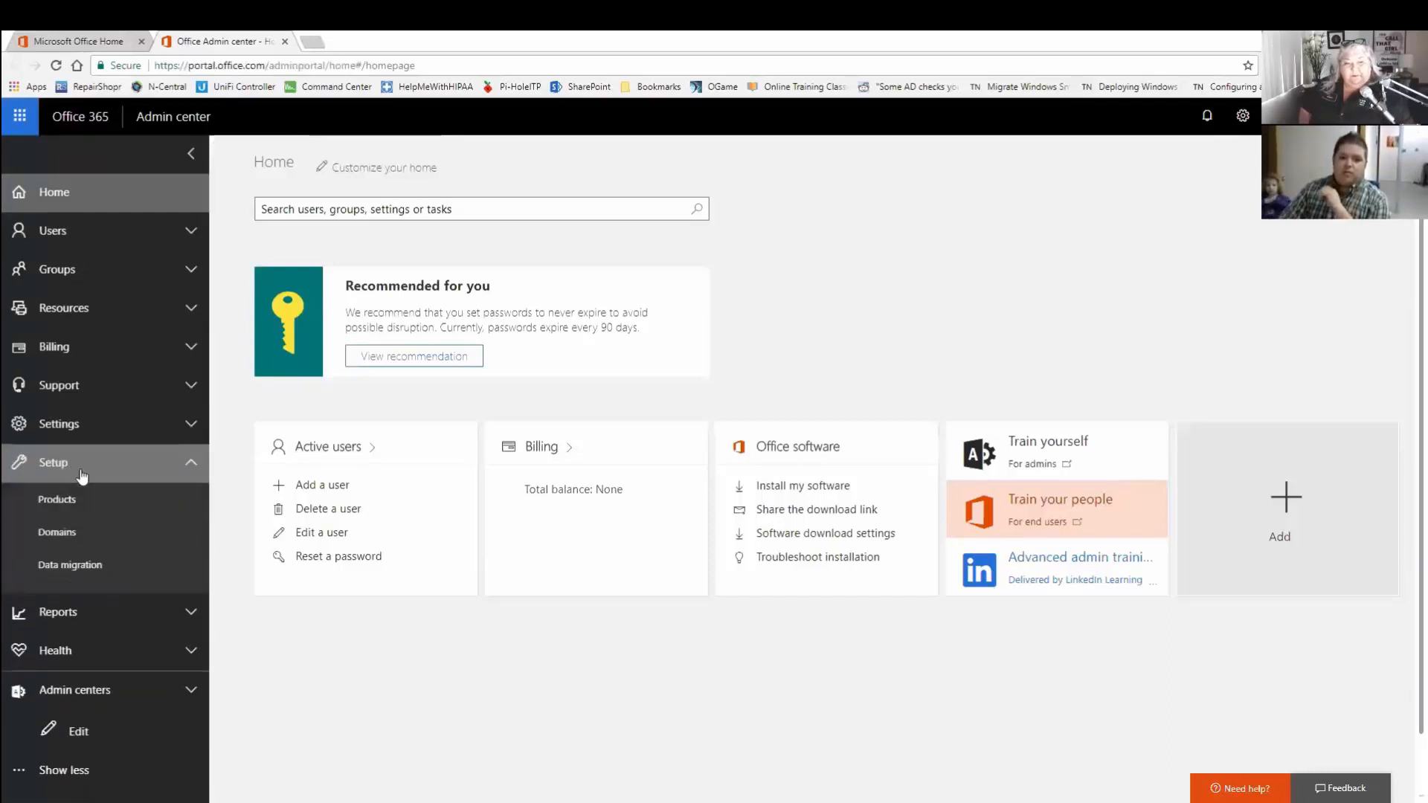
click(91, 531)
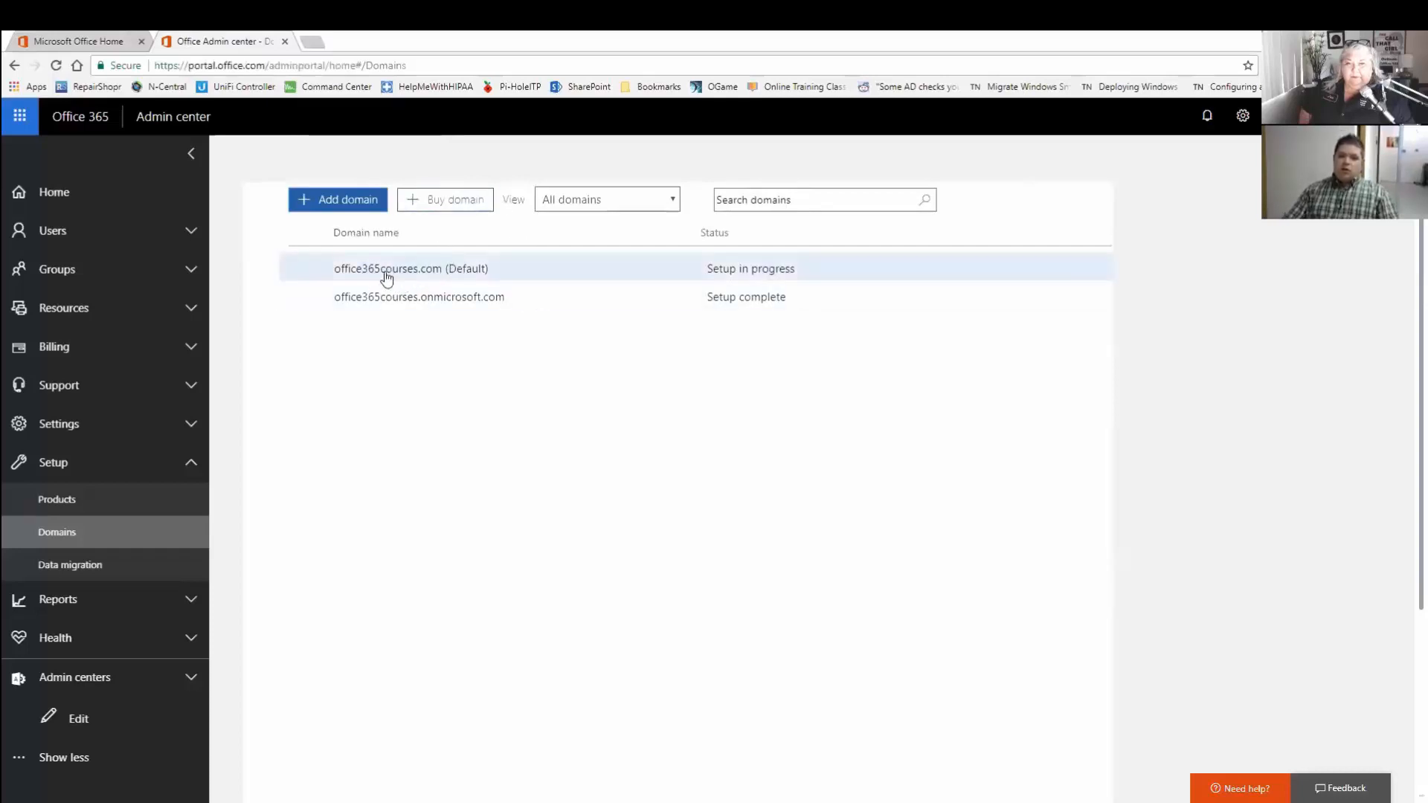
Inspect the office365courses.com DNS records, close them, and expand the Users section.
click(450, 269)
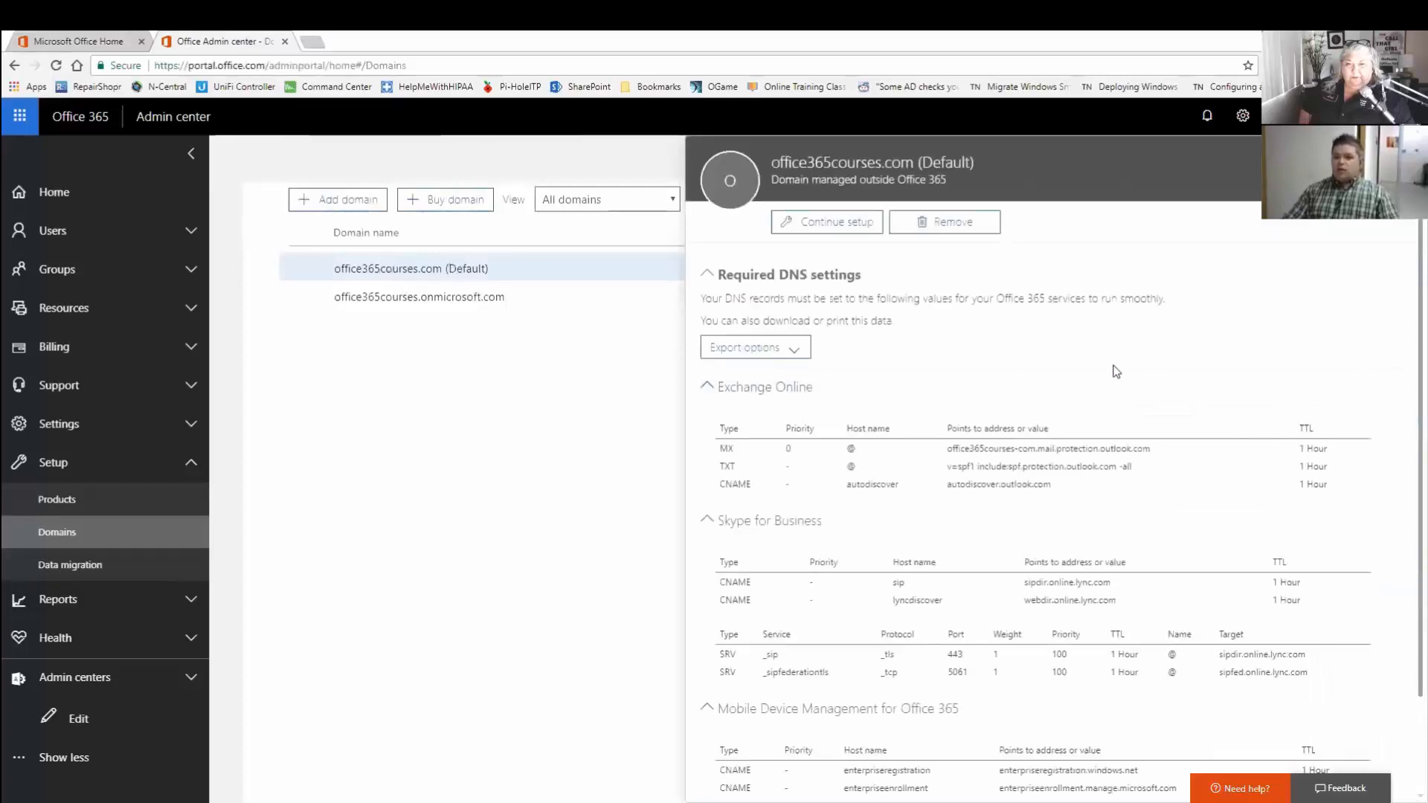
scroll(1101, 424, down, 1)
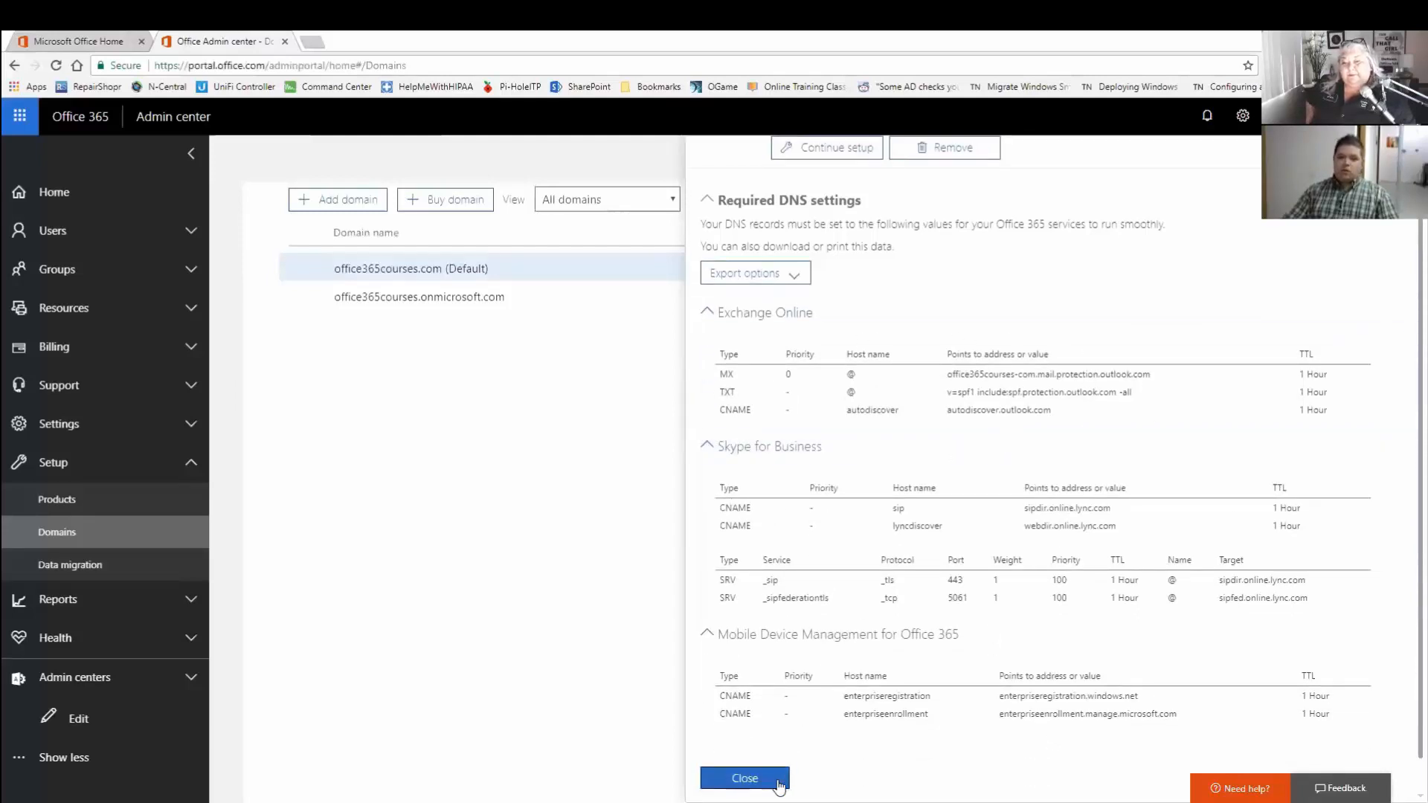
click(744, 778)
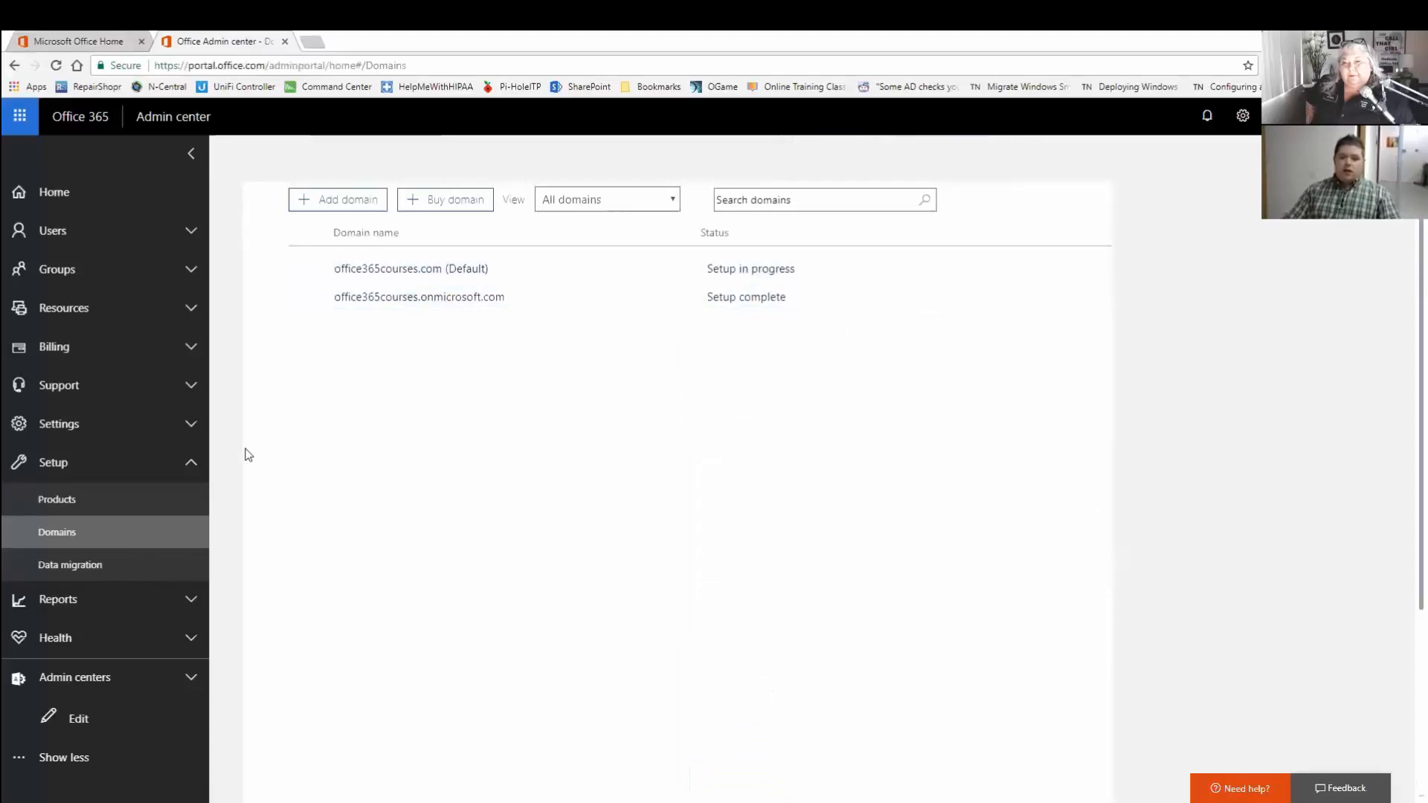
click(118, 233)
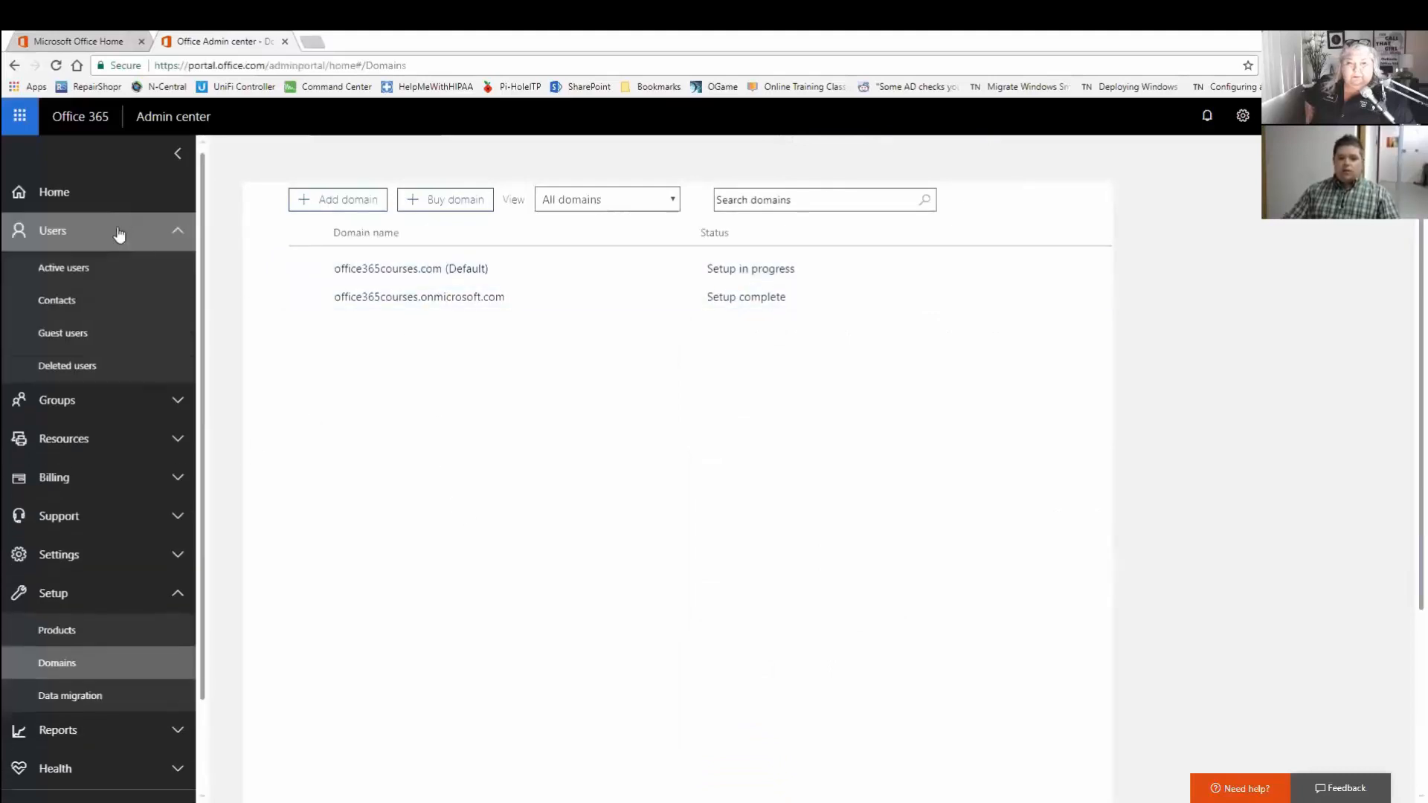
Open Active users and select the Demo user to view their details.
click(96, 267)
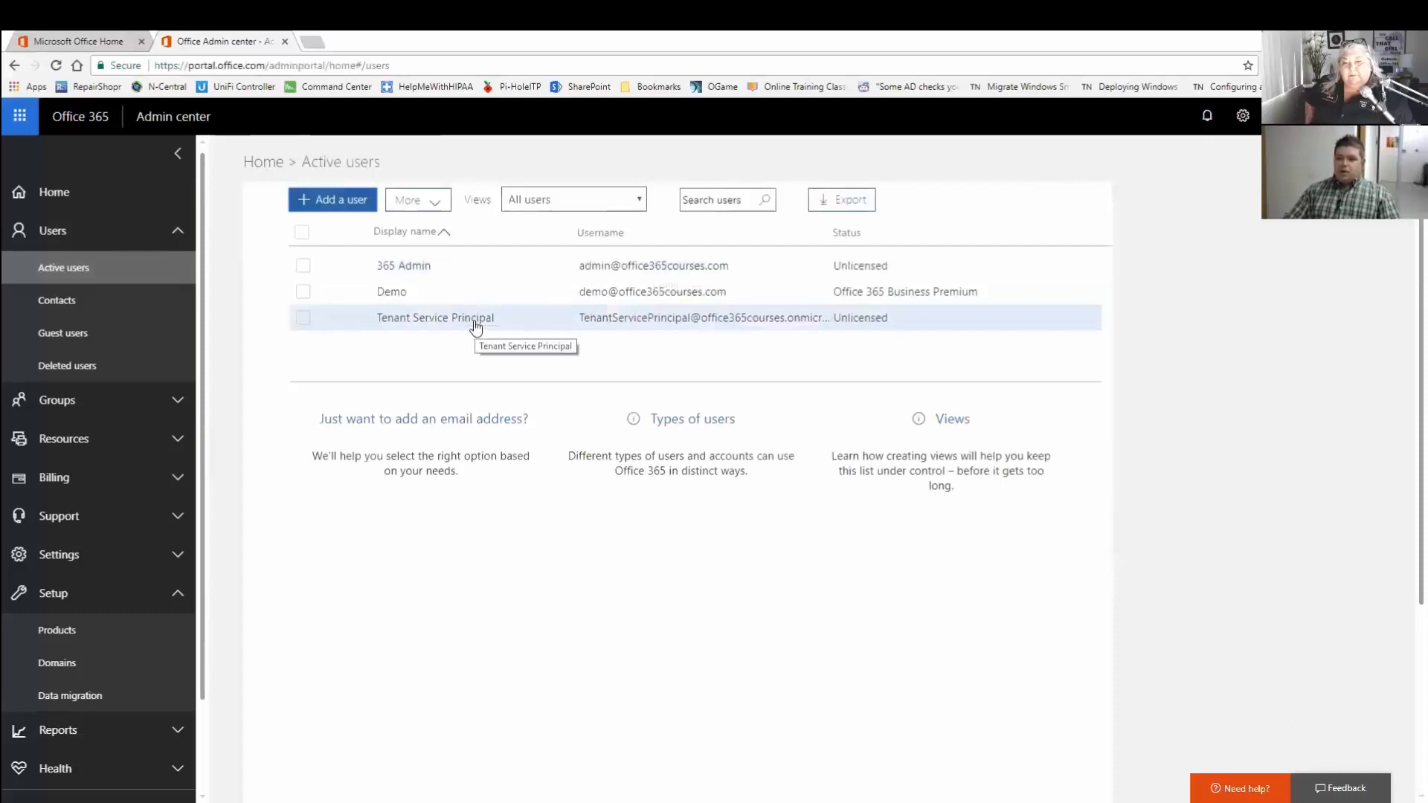
click(388, 291)
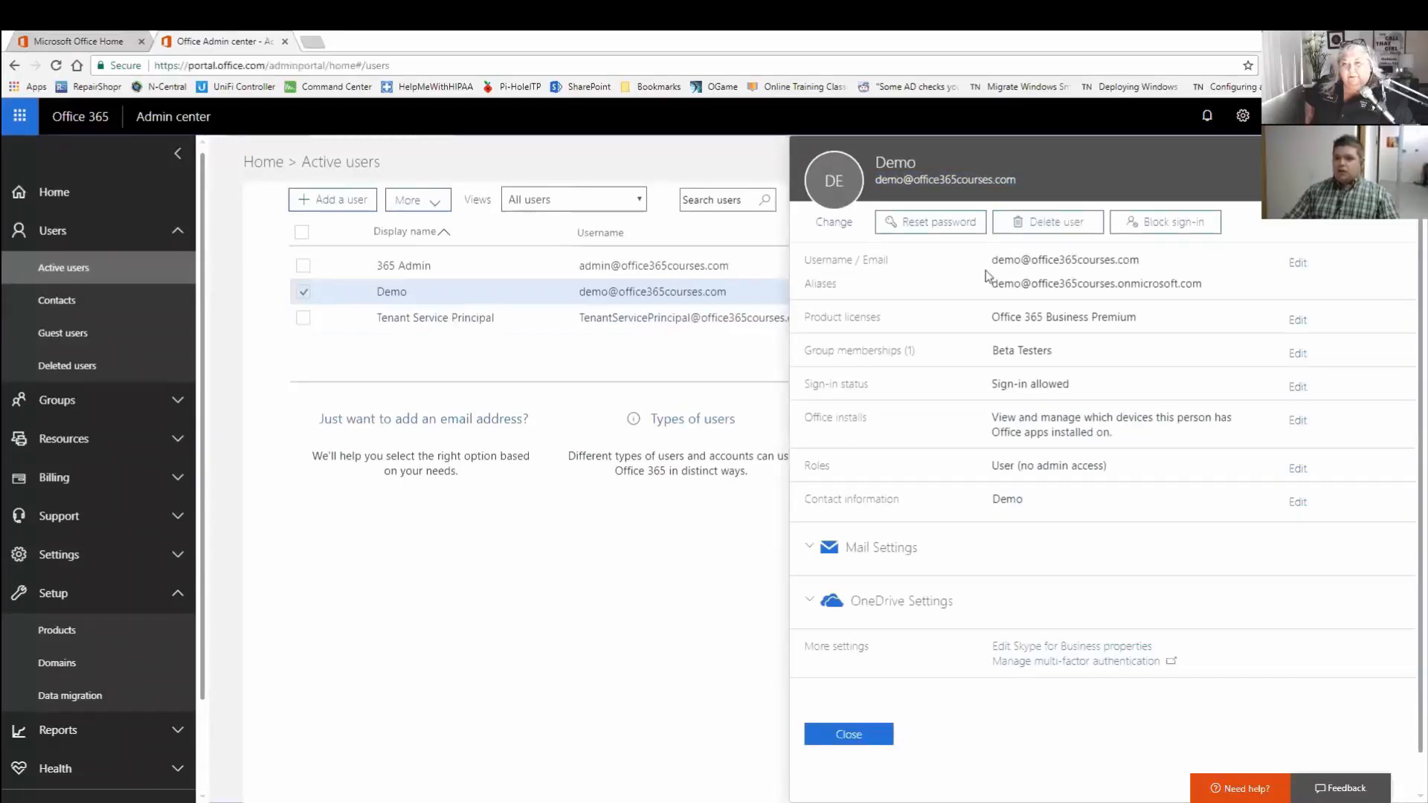
click(1129, 288)
click(1011, 417)
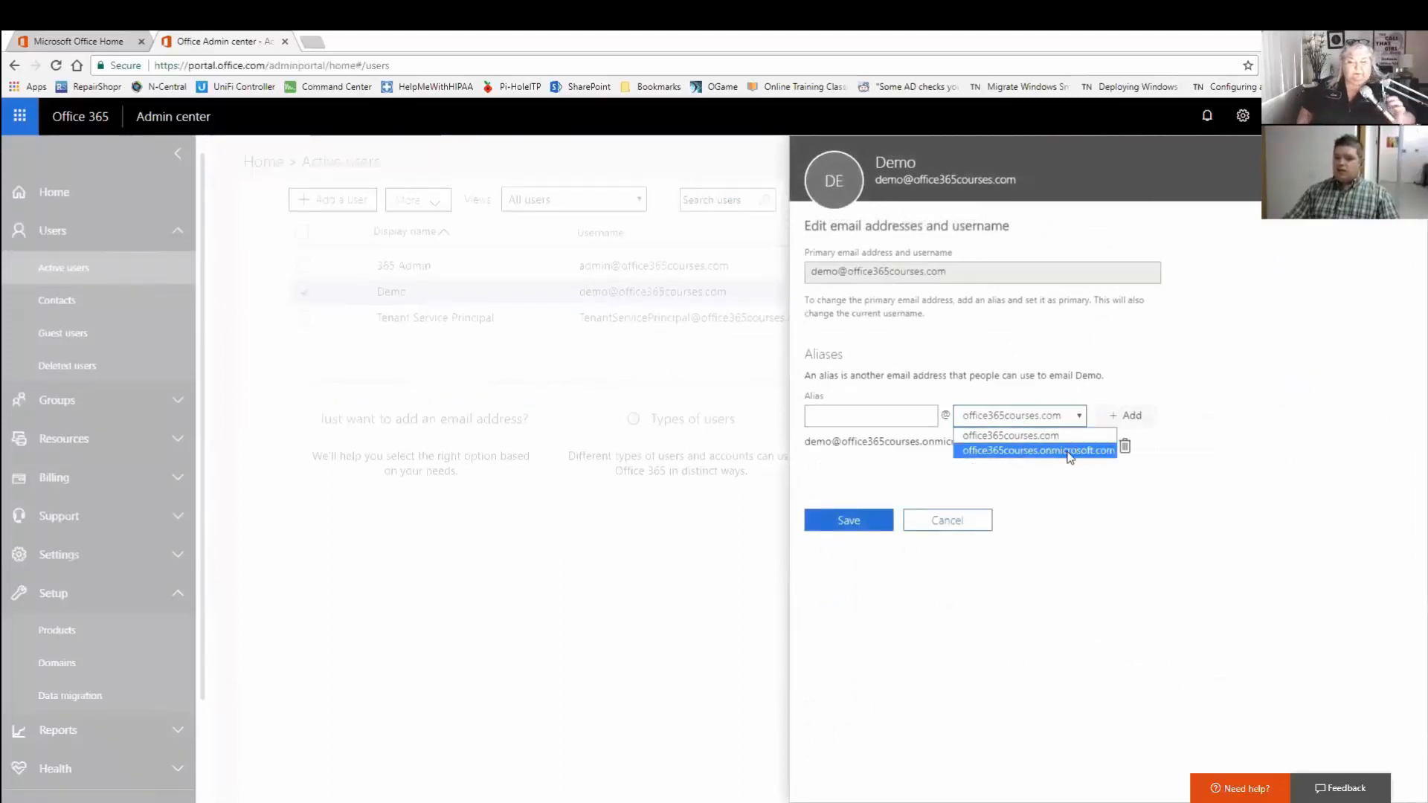
click(979, 367)
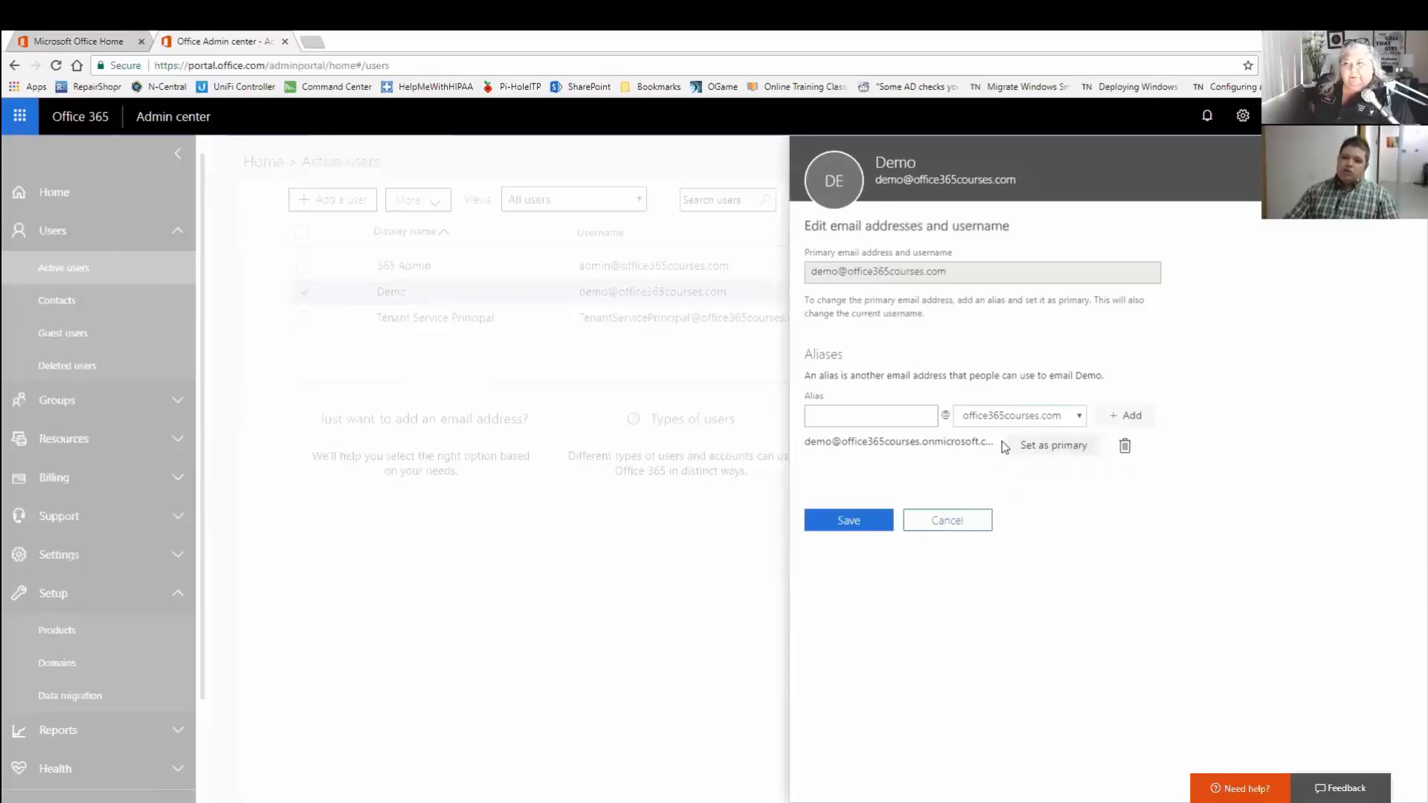
drag(933, 442, 979, 453)
click(939, 498)
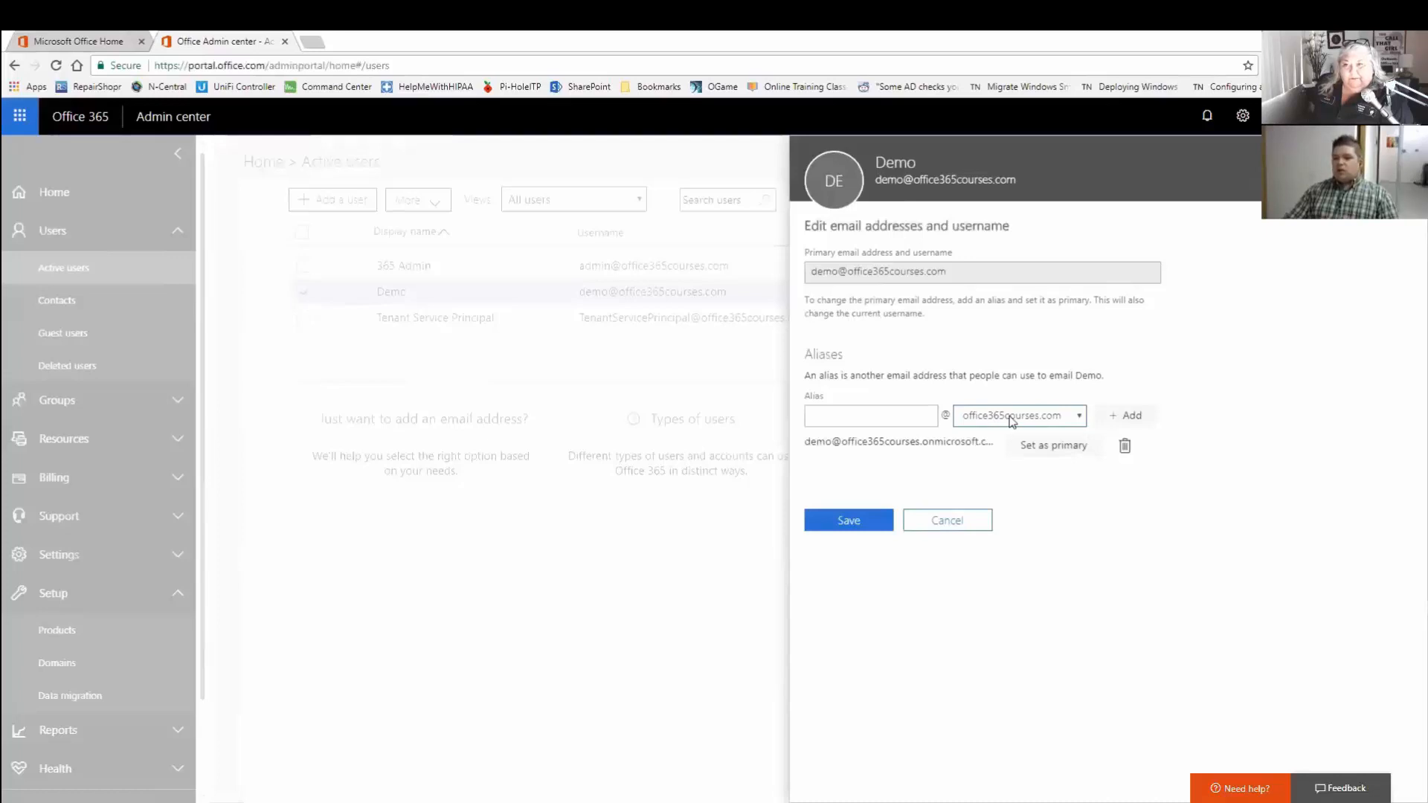
click(947, 520)
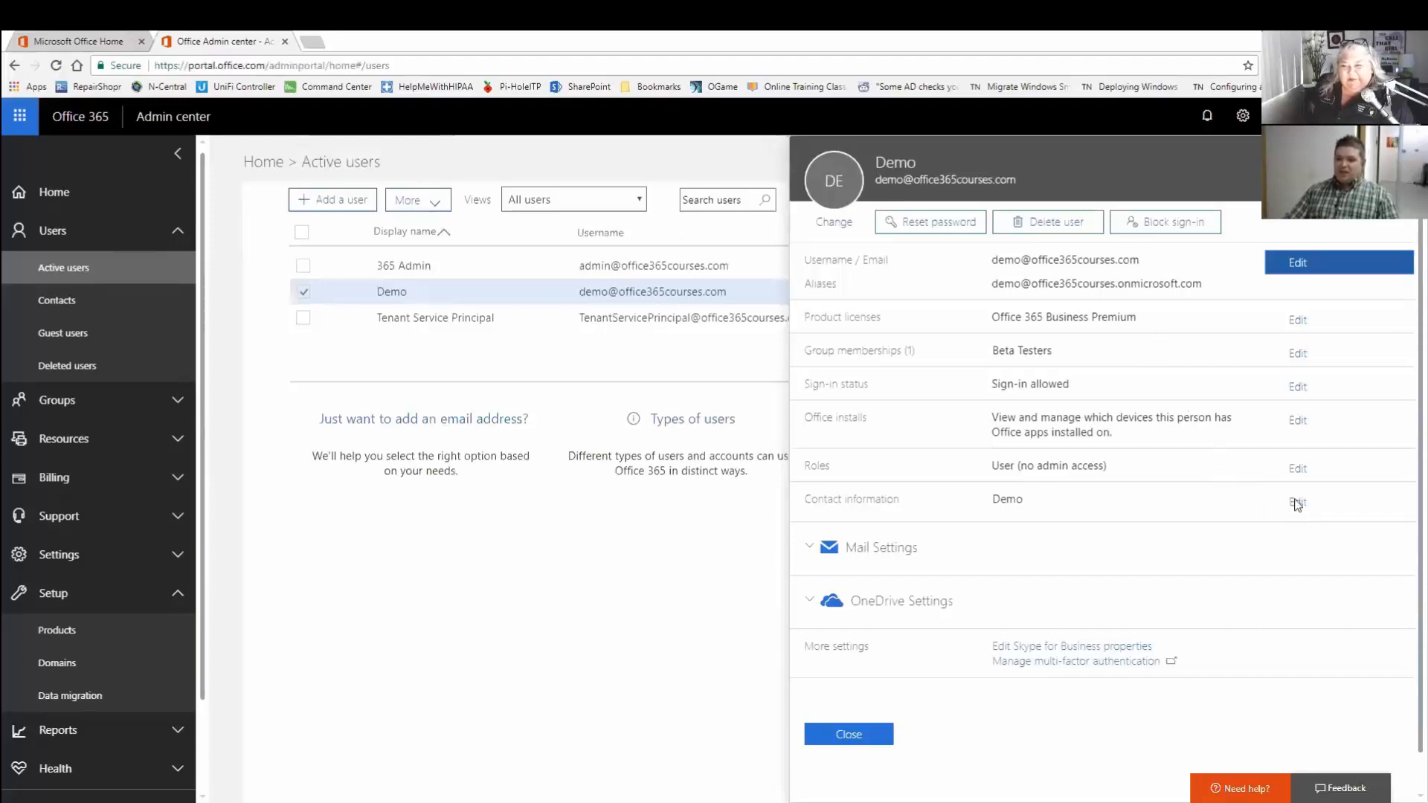
click(1281, 326)
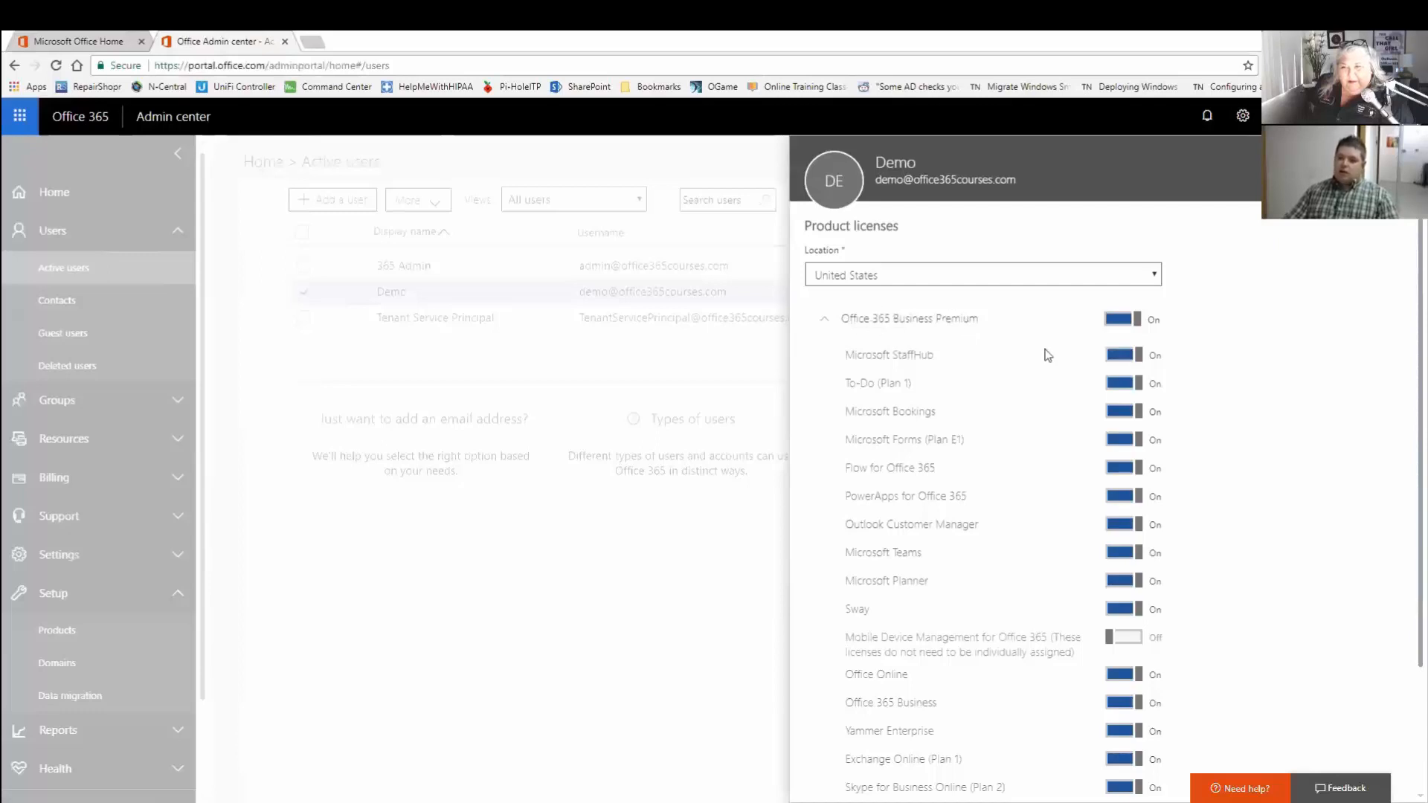
scroll(1101, 596, down, 1)
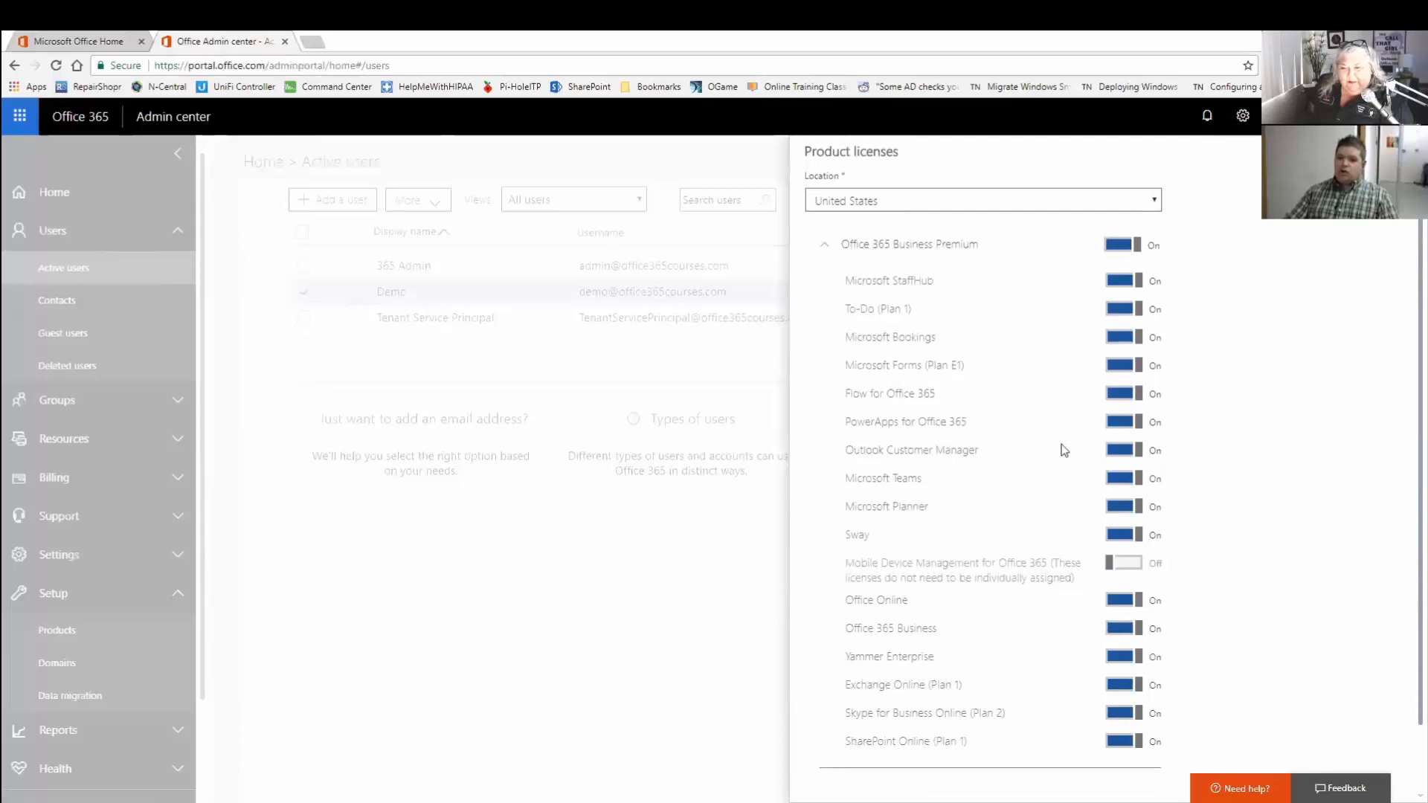
scroll(1063, 450, down, 1)
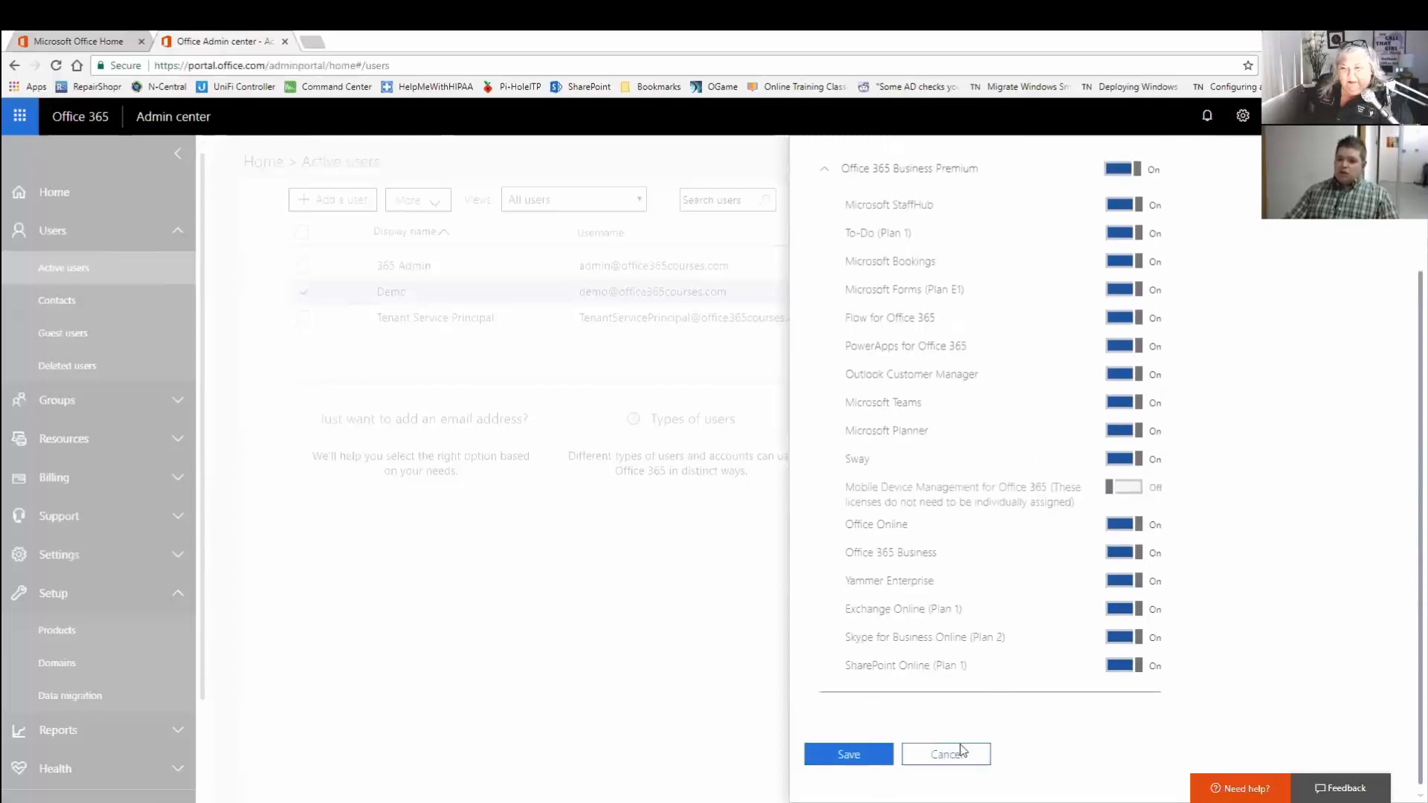
scroll(1019, 539, up, 2)
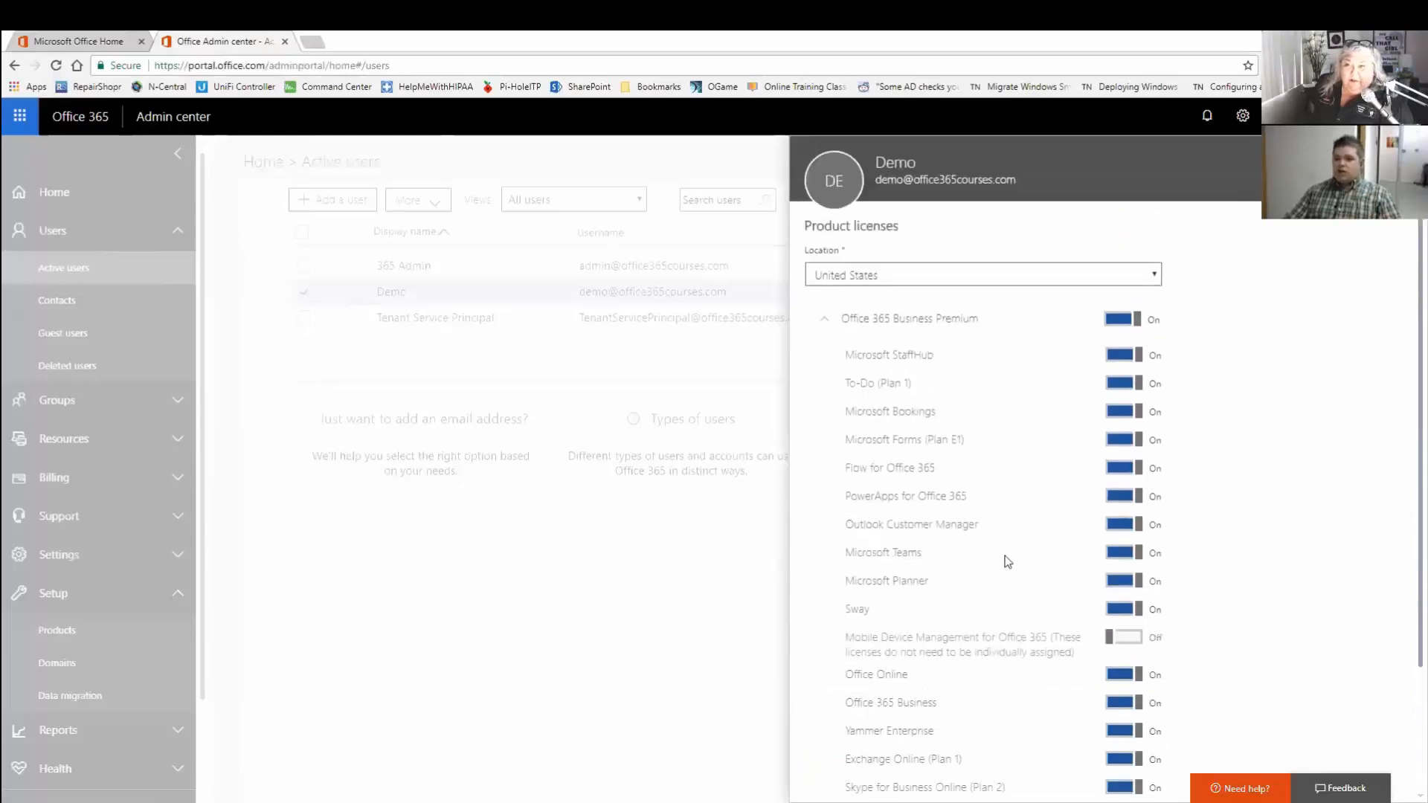
scroll(1005, 558, down, 2)
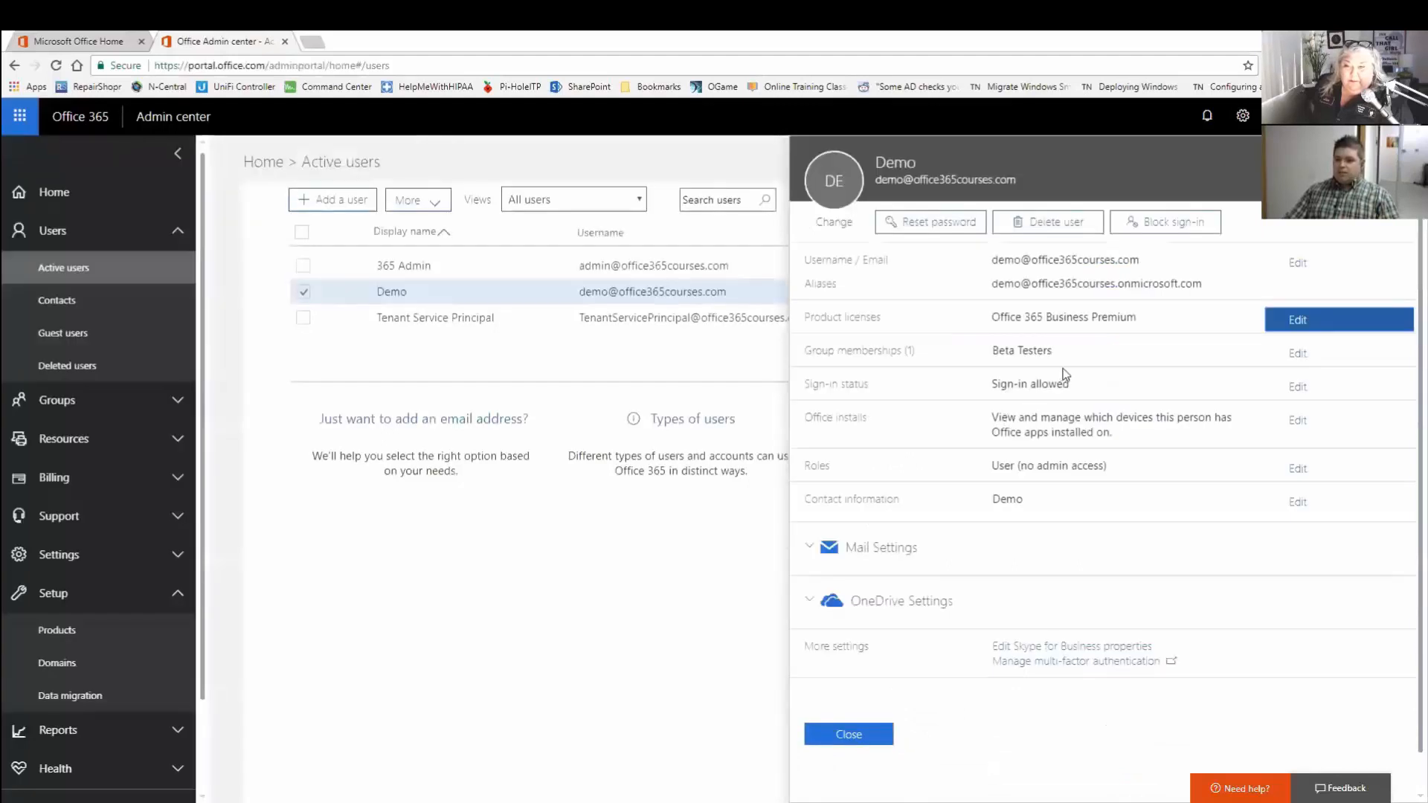
click(1295, 426)
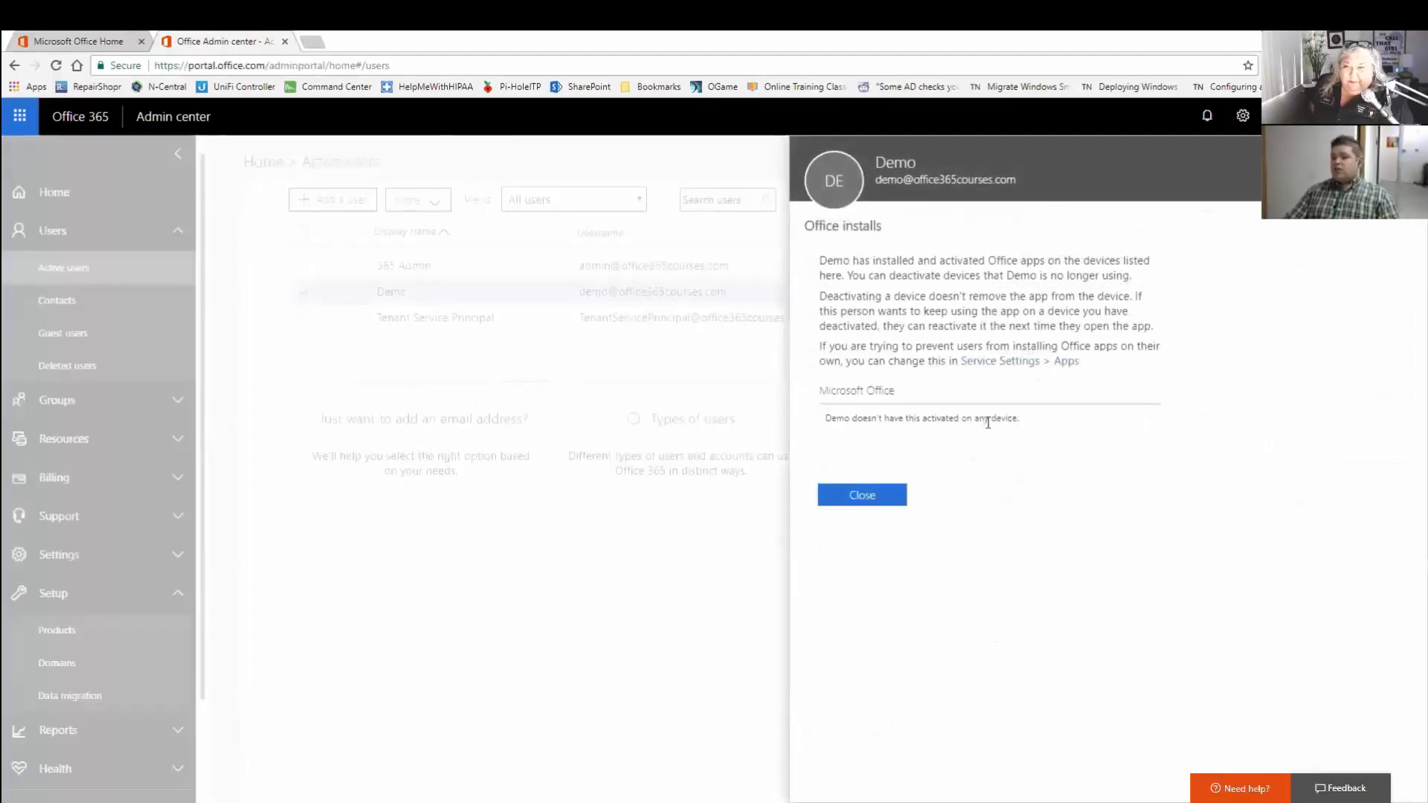
drag(824, 417, 1062, 426)
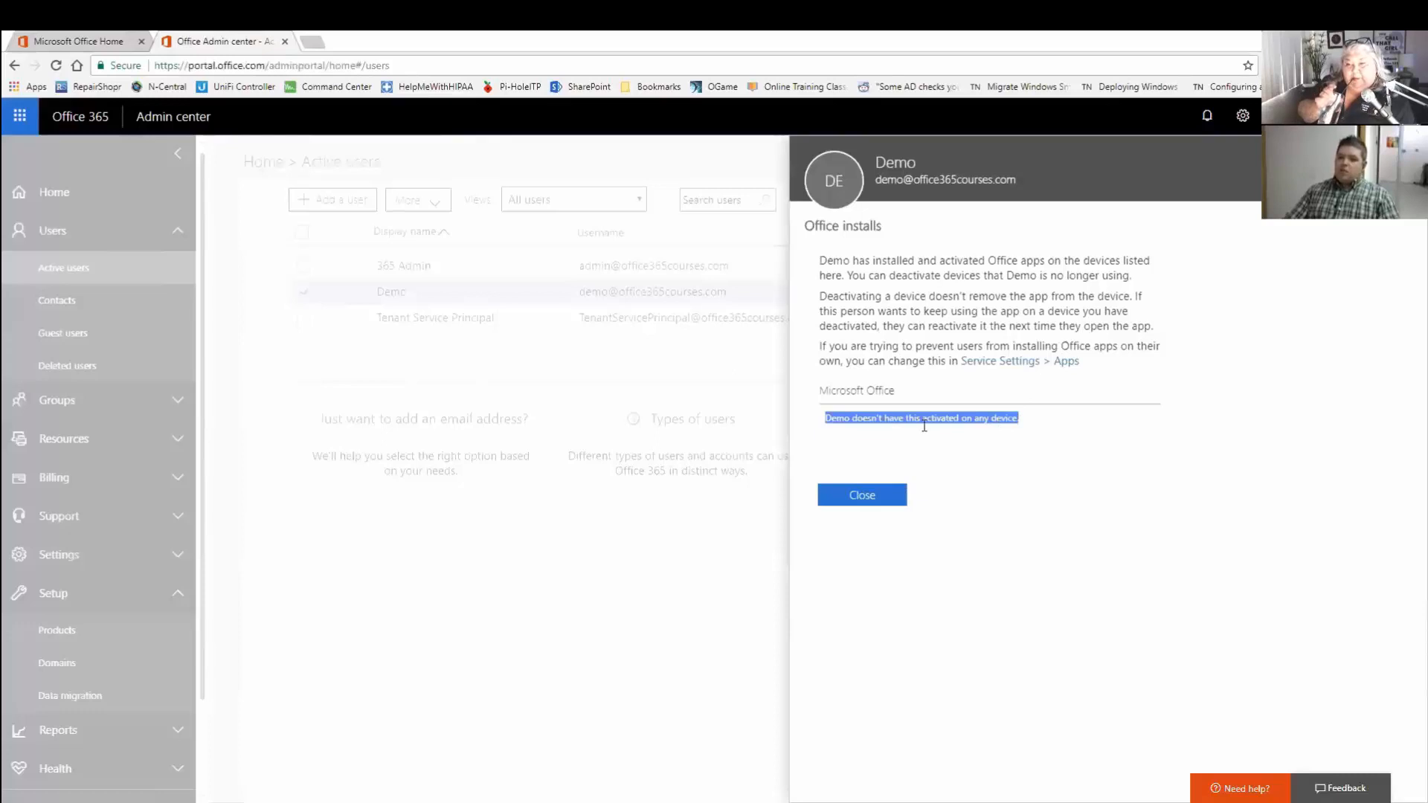
click(863, 496)
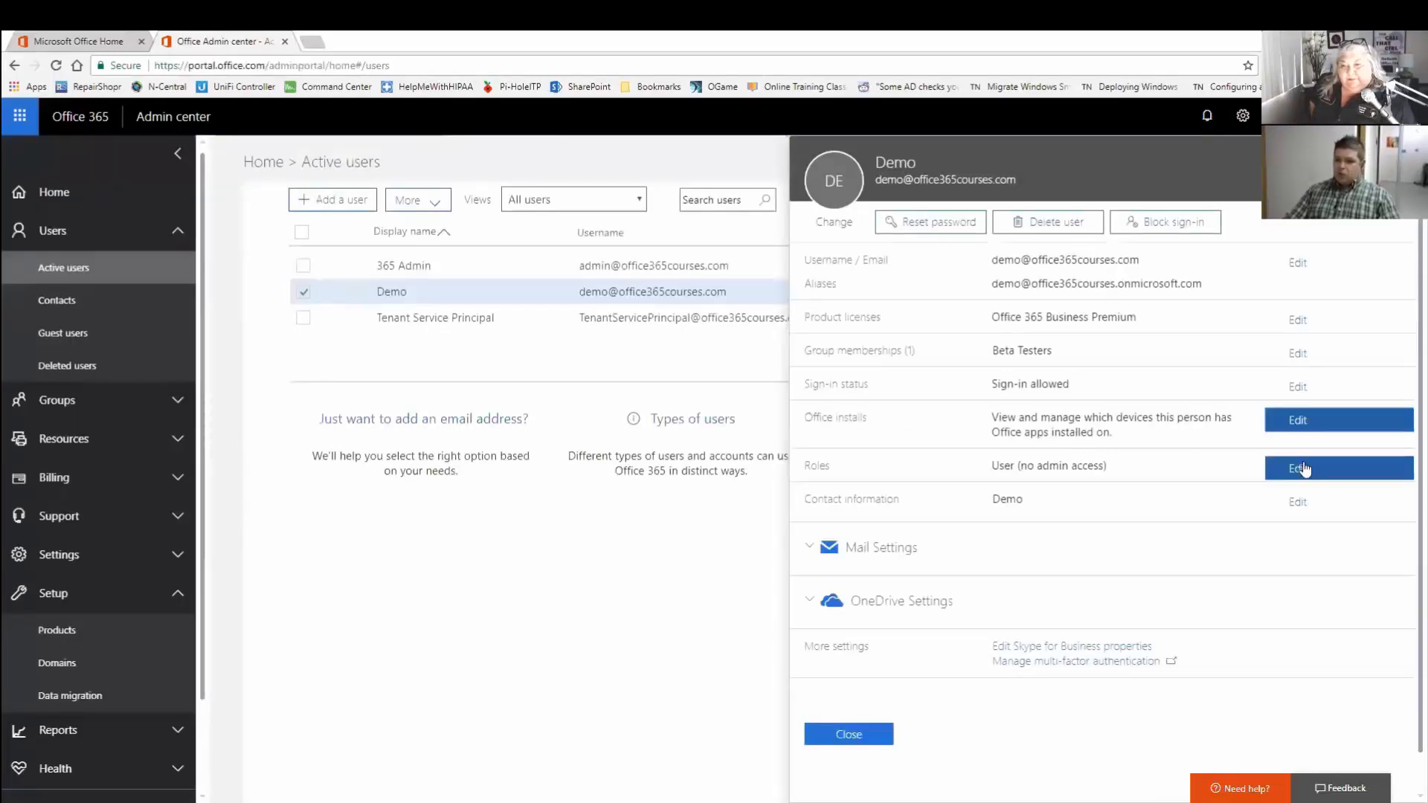
Preview Demo's Customized administrator roles without saving, then view the Beta Testers group membership.
click(1273, 468)
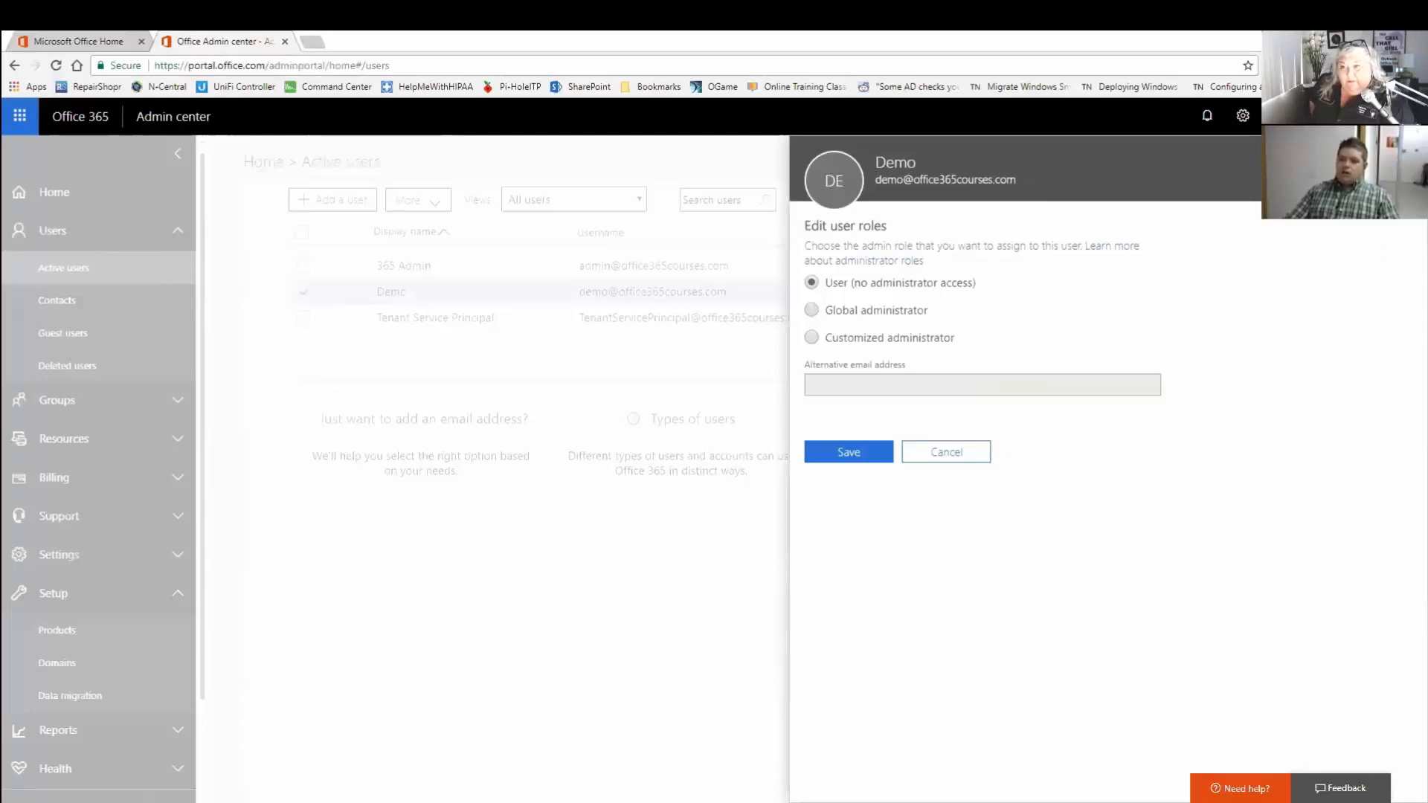
click(884, 338)
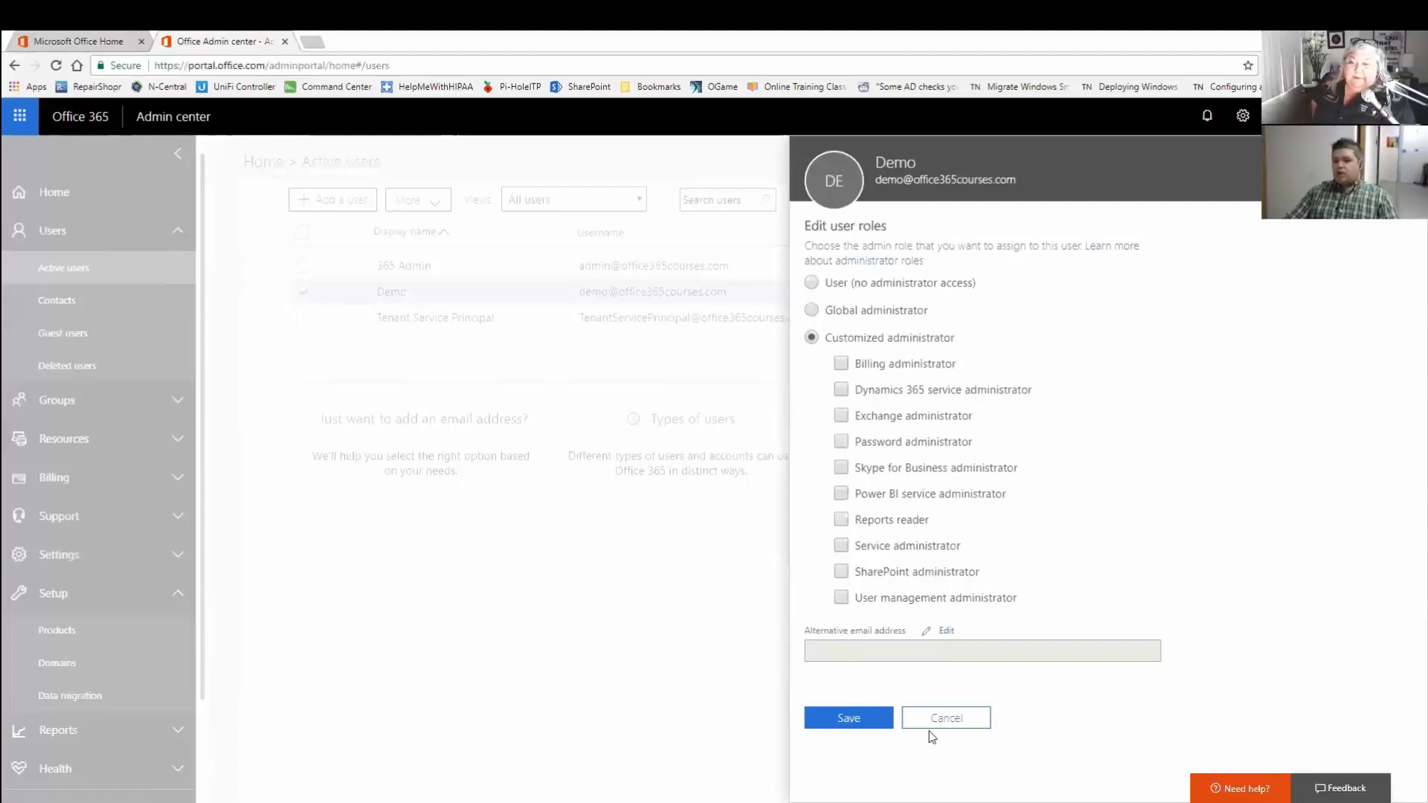
click(956, 722)
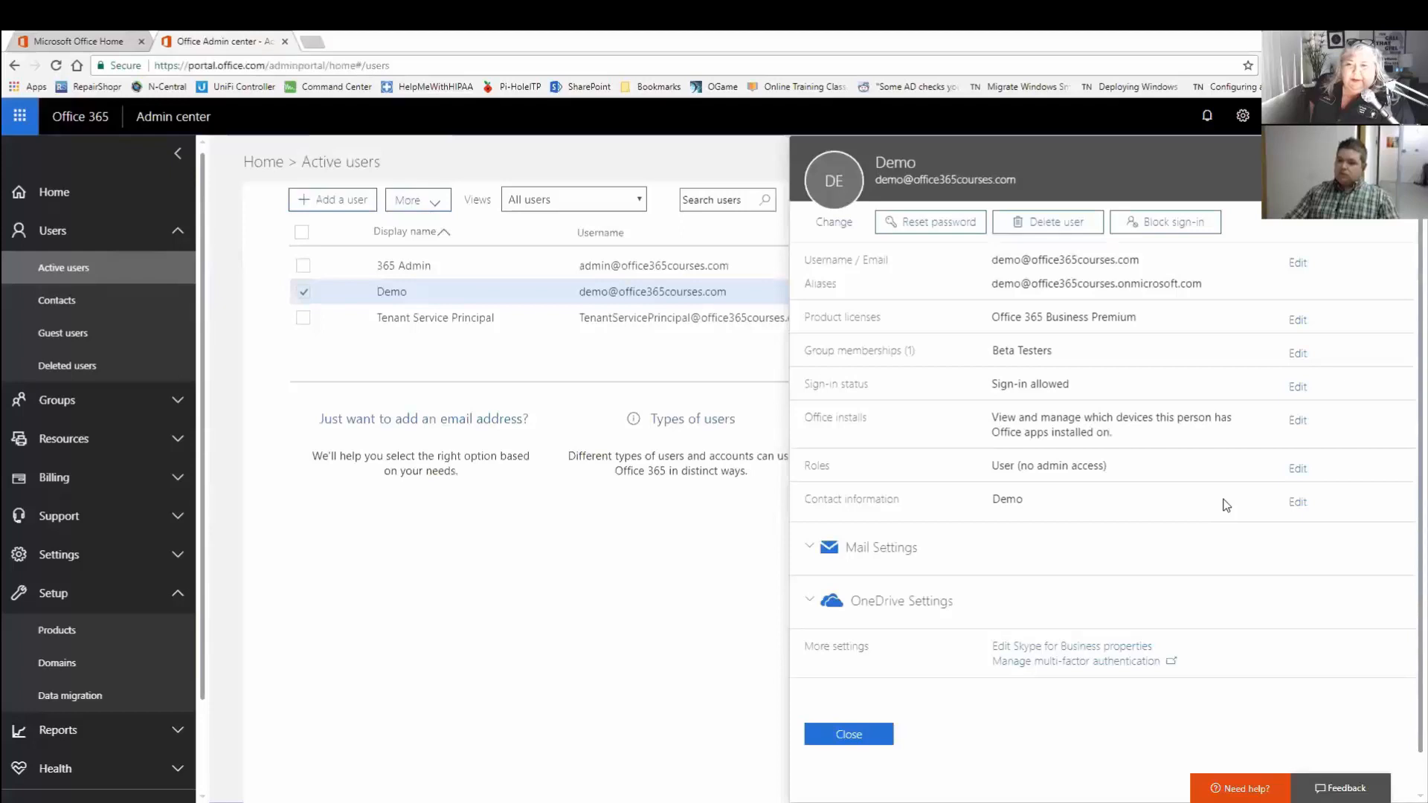
click(1311, 351)
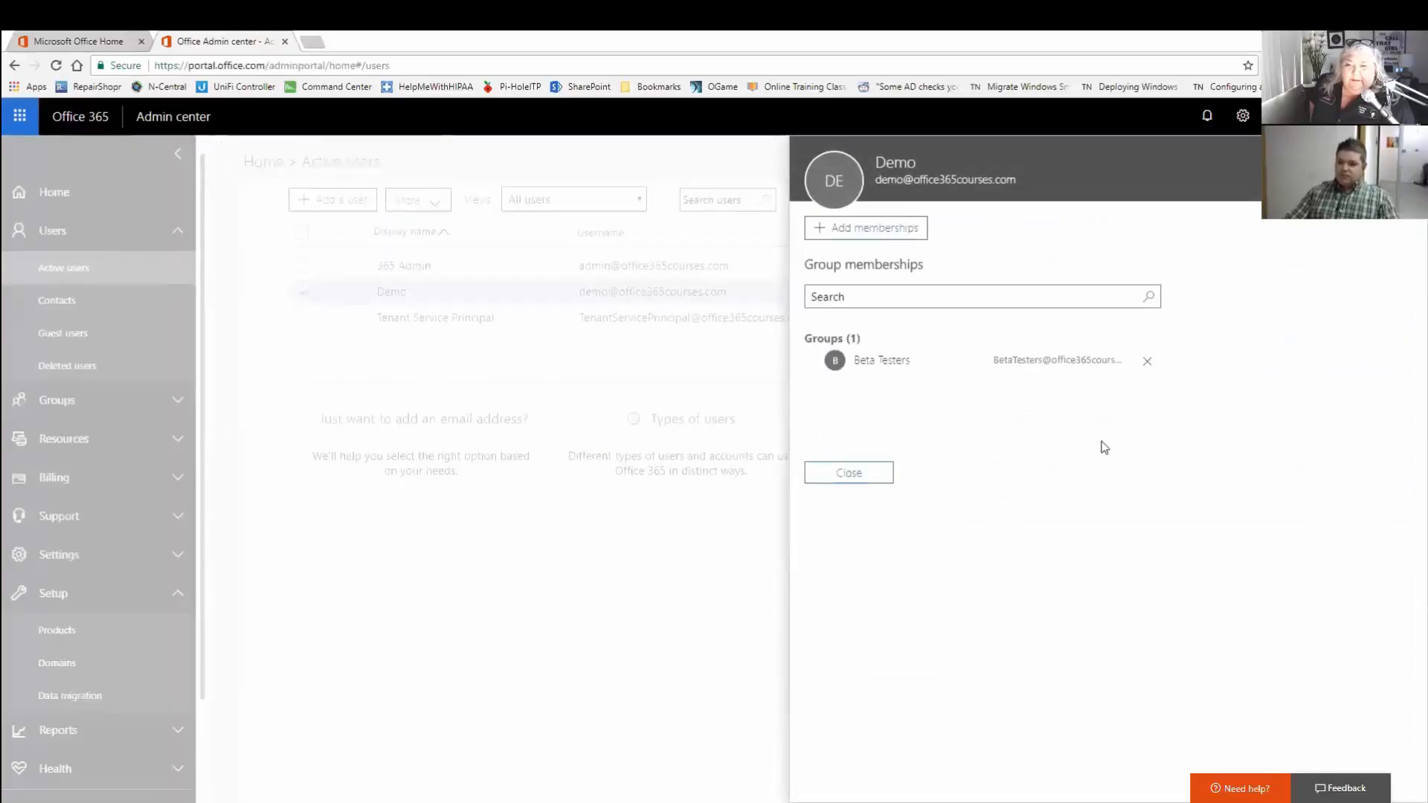
Browse Demo's full contact information fields, cancel unchanged, and expand Mail Settings.
click(849, 474)
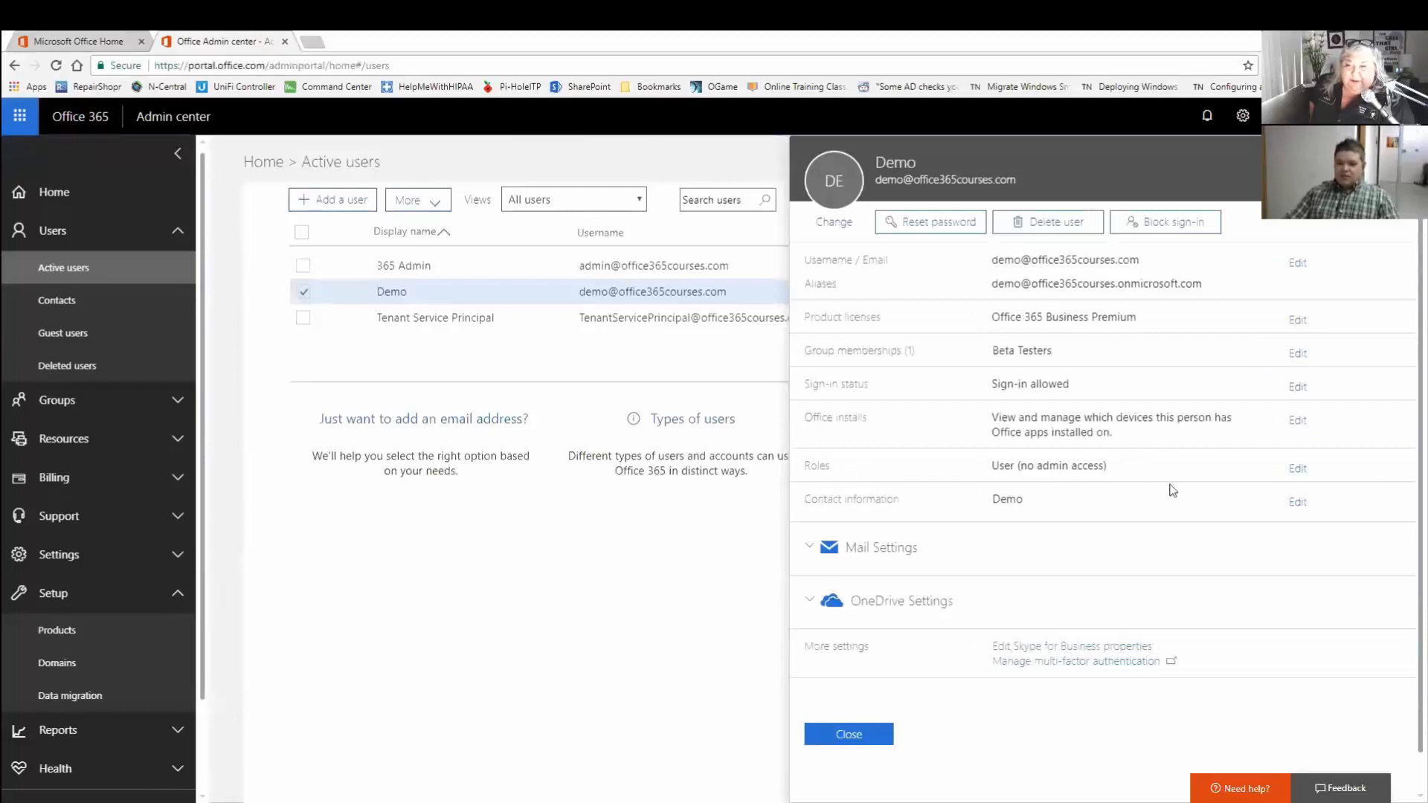
click(1298, 502)
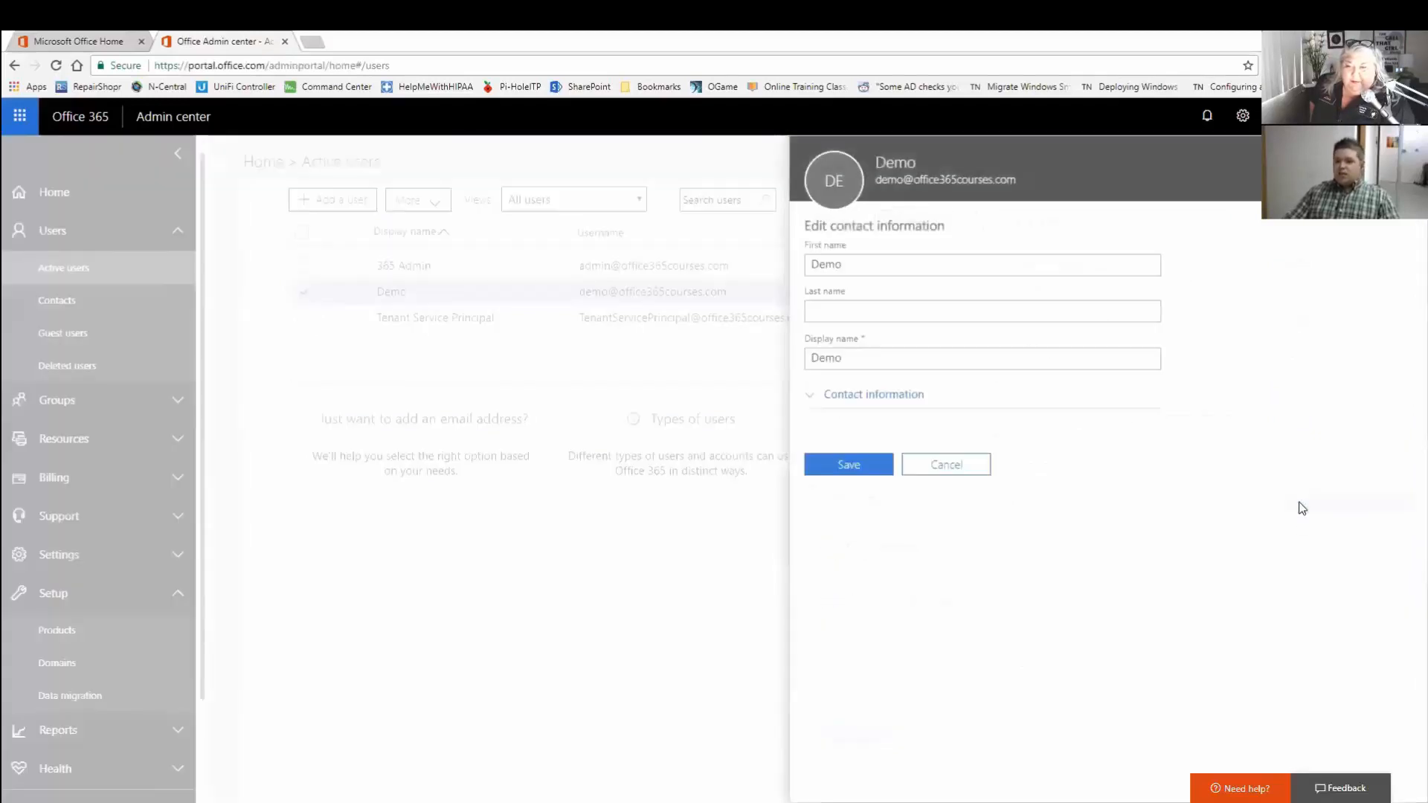
click(893, 397)
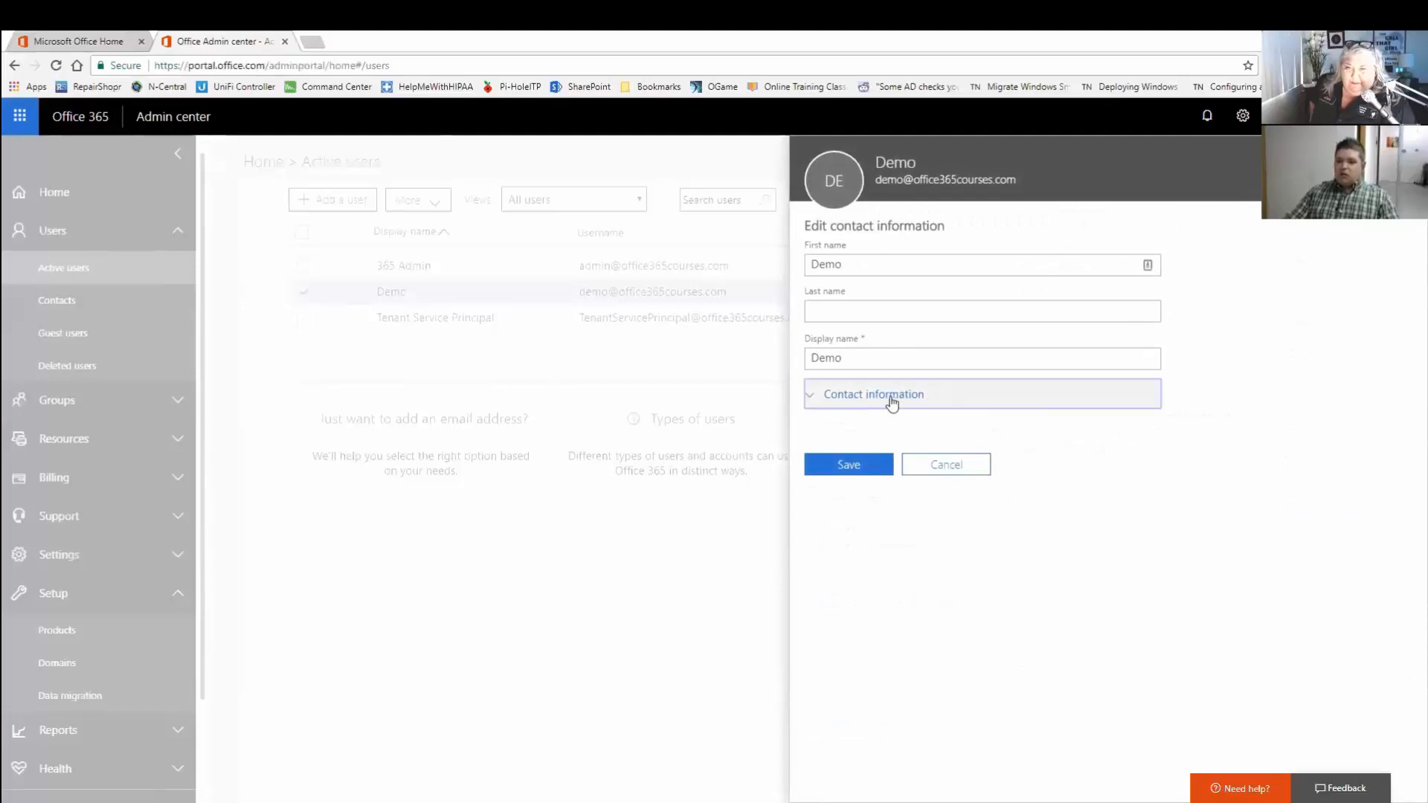
scroll(1255, 442, down, 1)
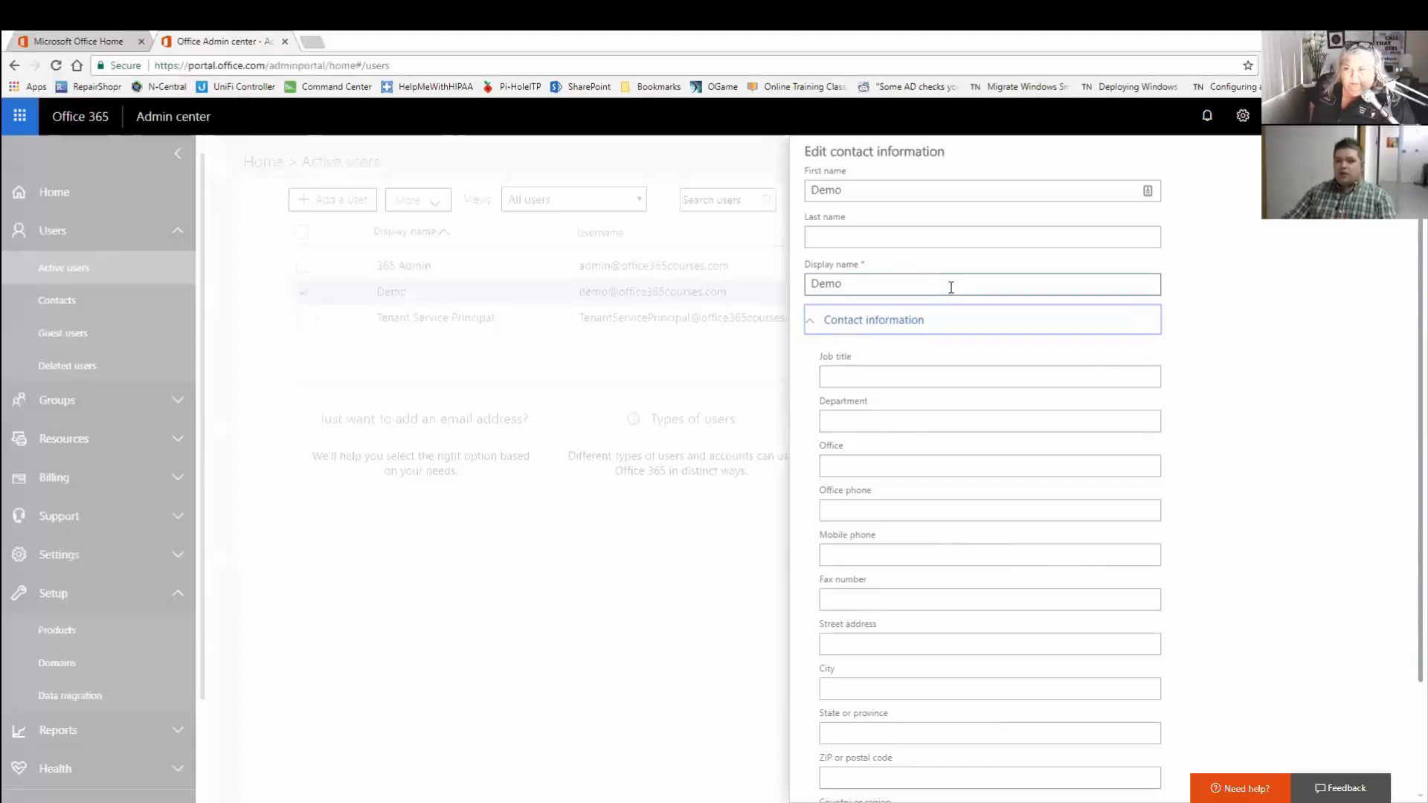
scroll(1123, 395, down, 2)
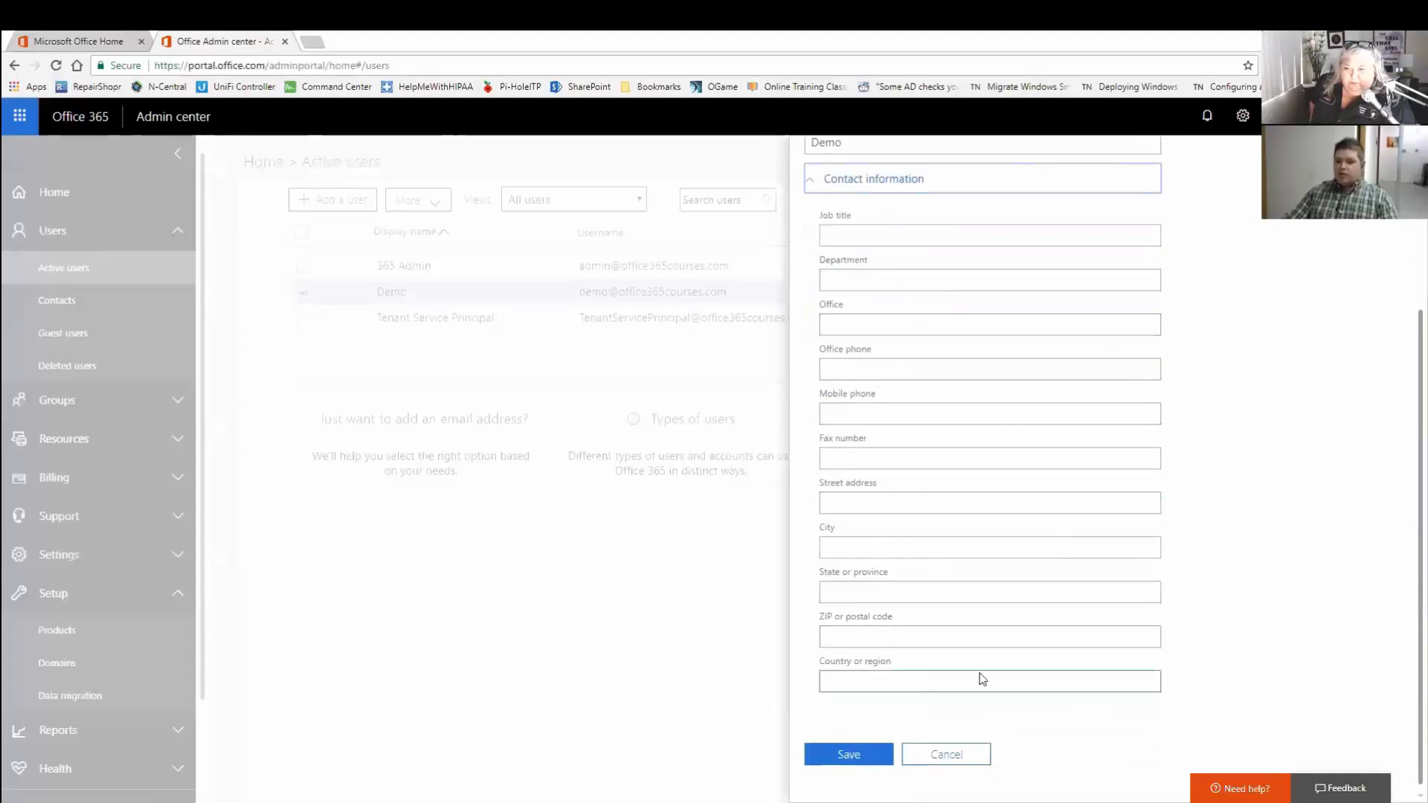
scroll(979, 675, up, 1)
scroll(1039, 631, down, 1)
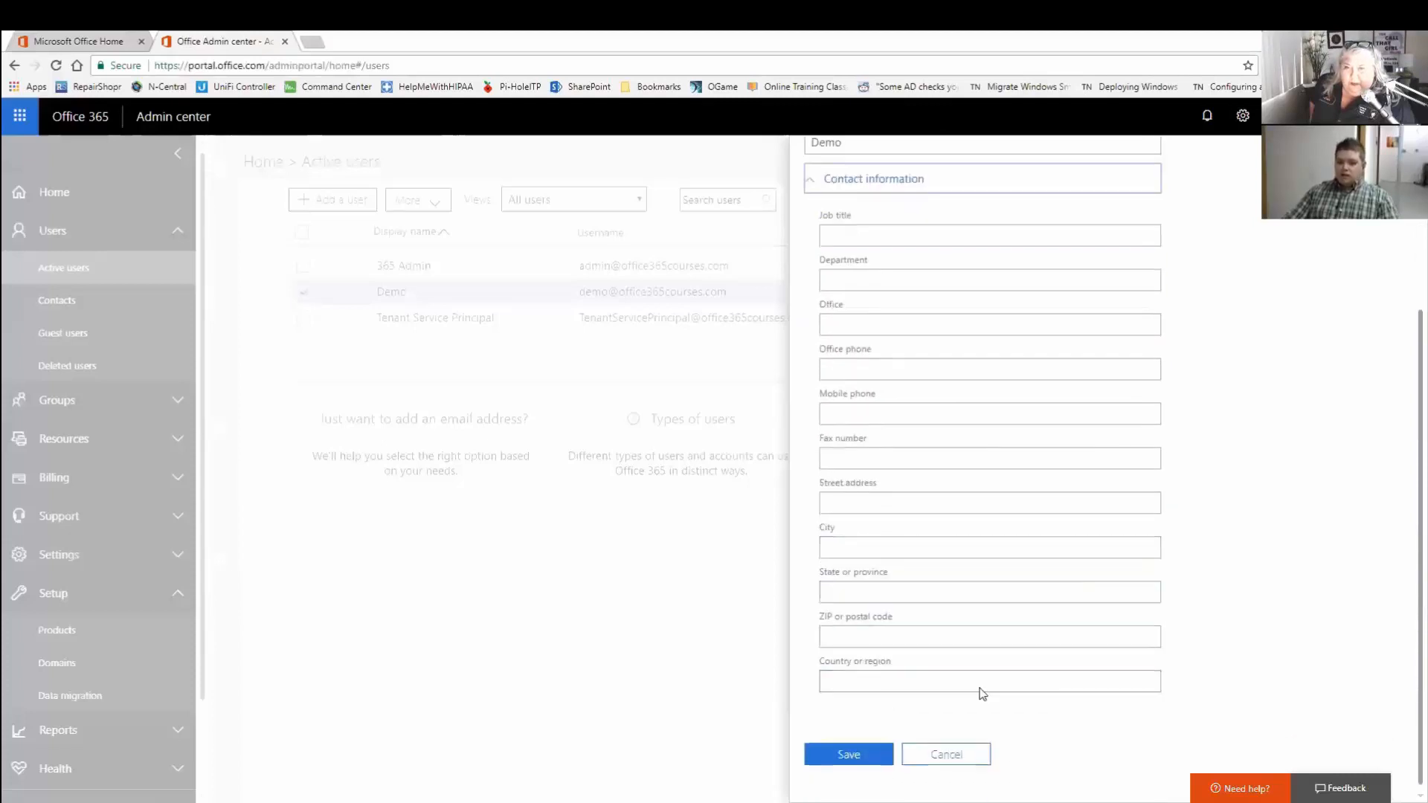
click(936, 756)
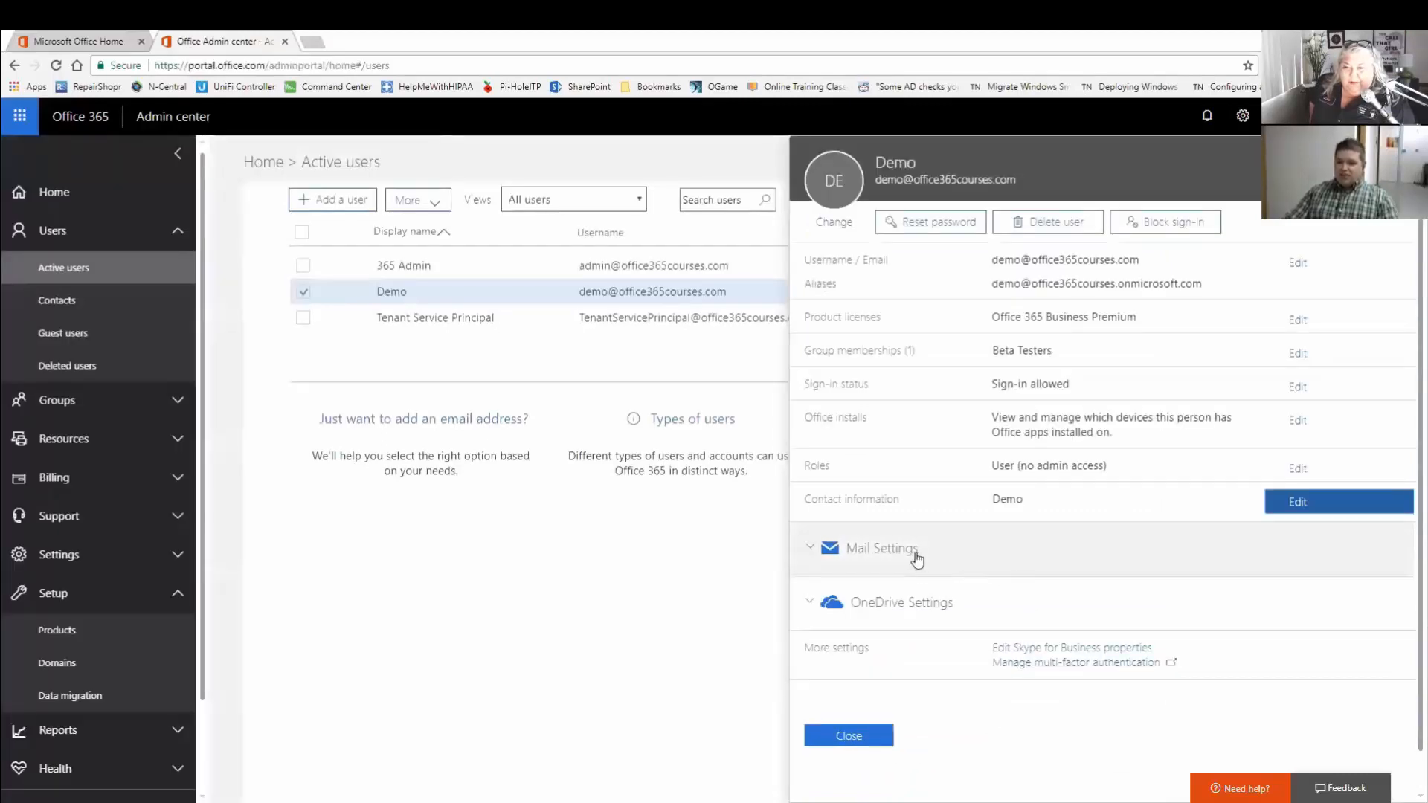
click(1074, 550)
scroll(1245, 517, down, 2)
scroll(1245, 517, down, 1)
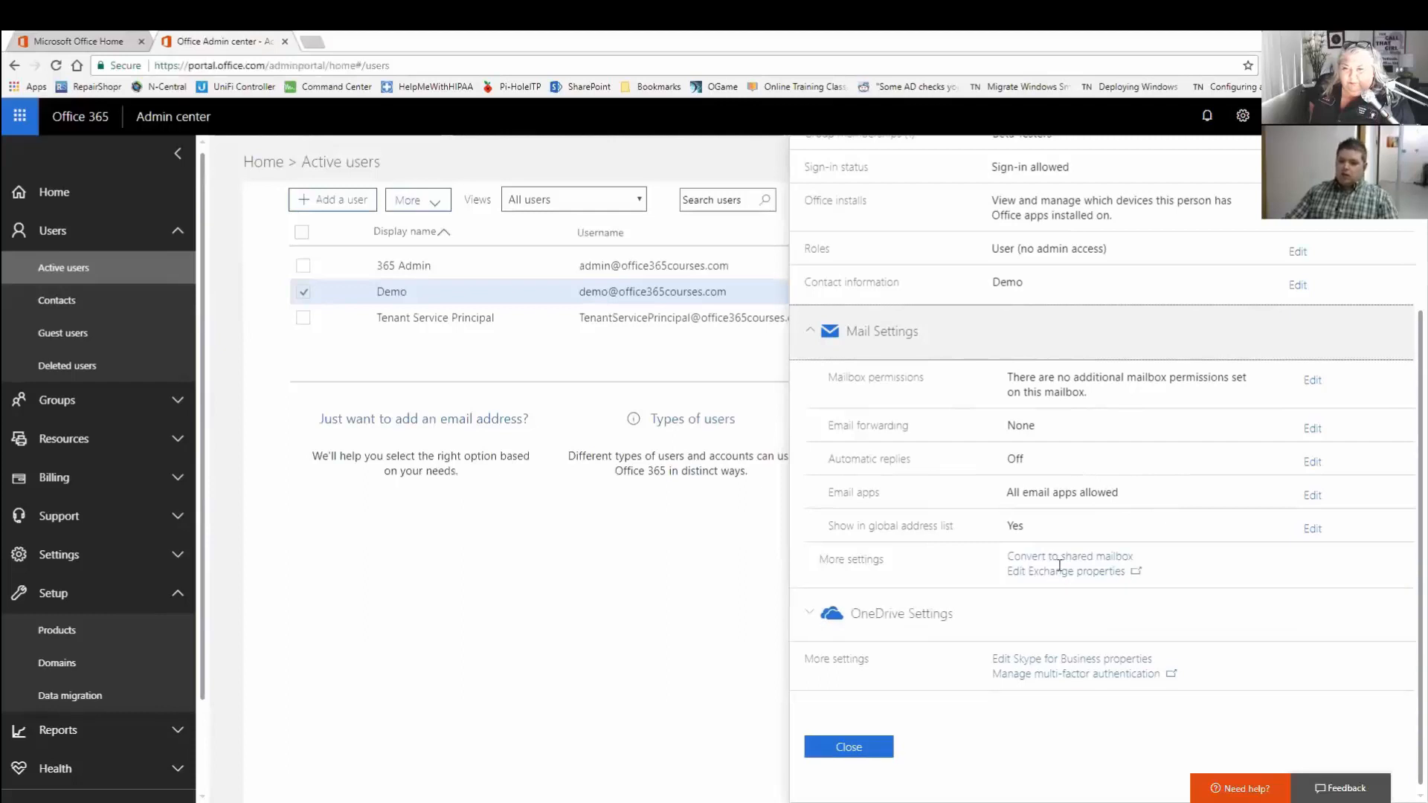
click(960, 606)
click(986, 603)
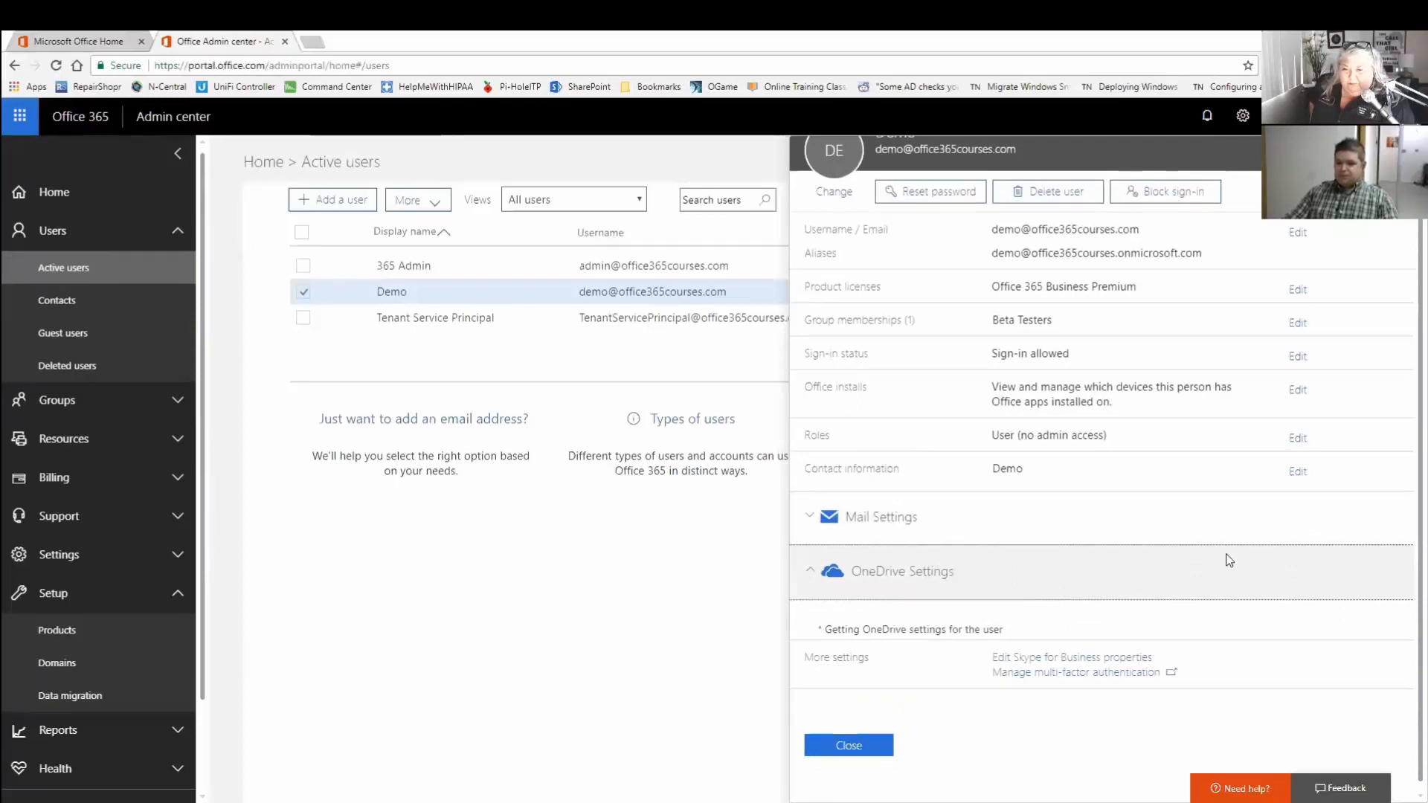
scroll(1228, 558, down, 3)
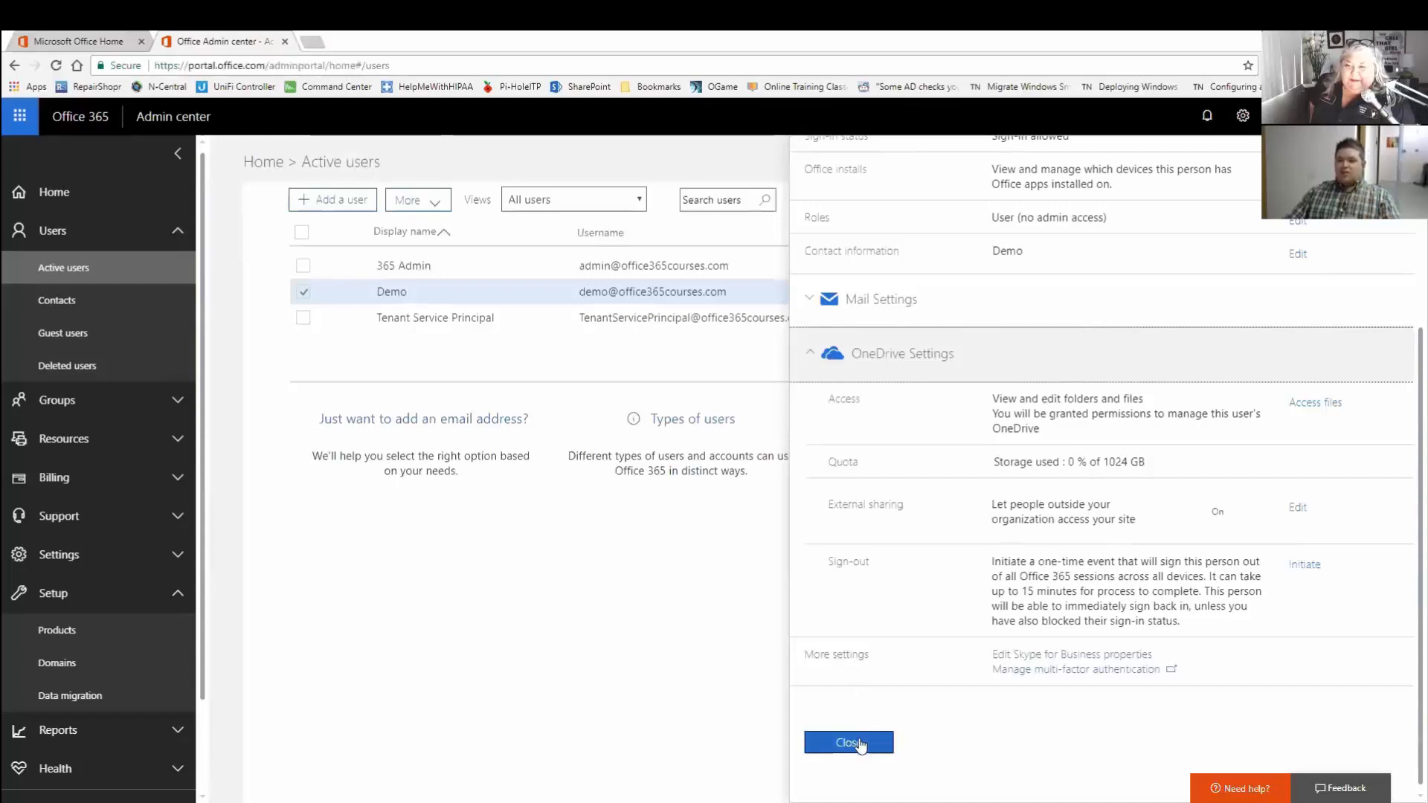
scroll(965, 626, up, 1)
scroll(965, 625, up, 2)
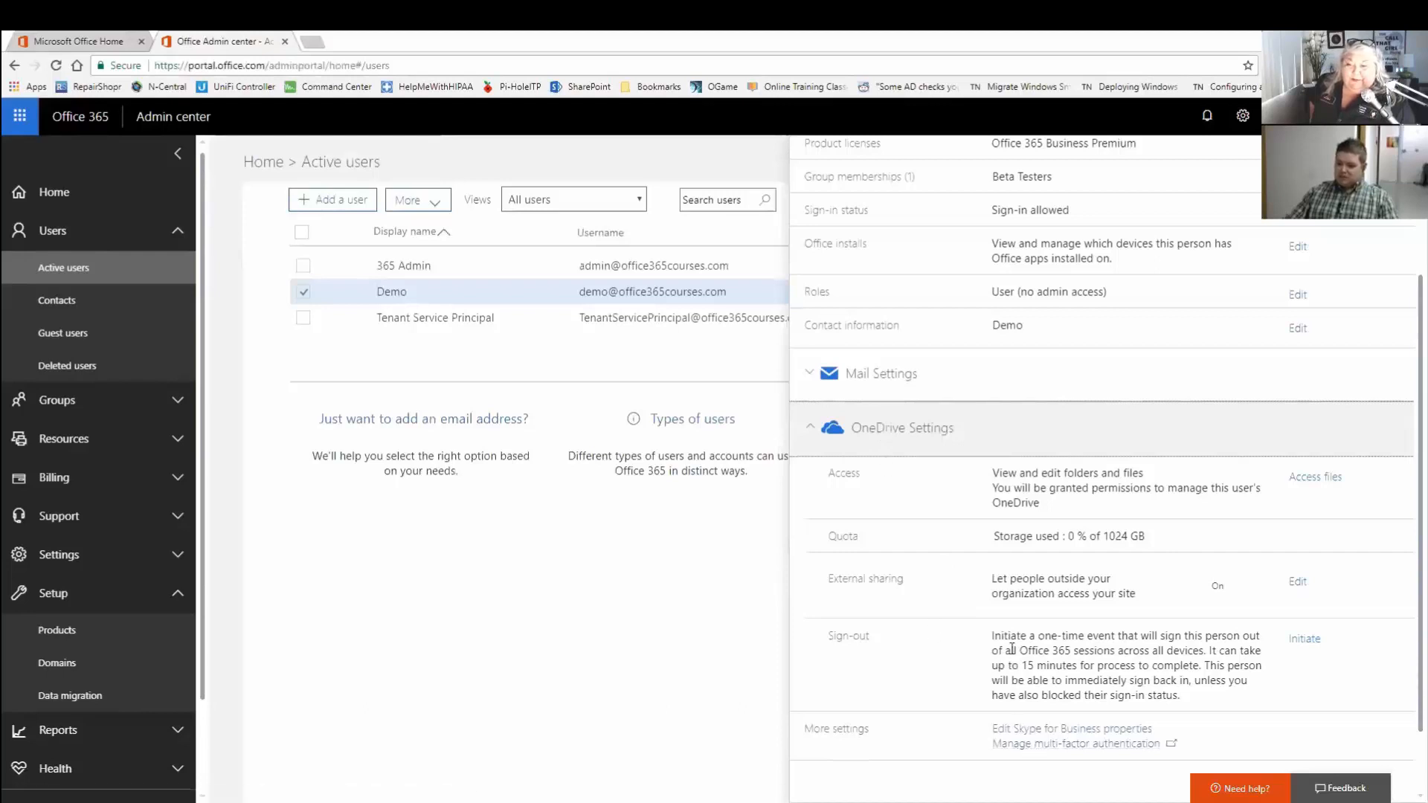
click(816, 443)
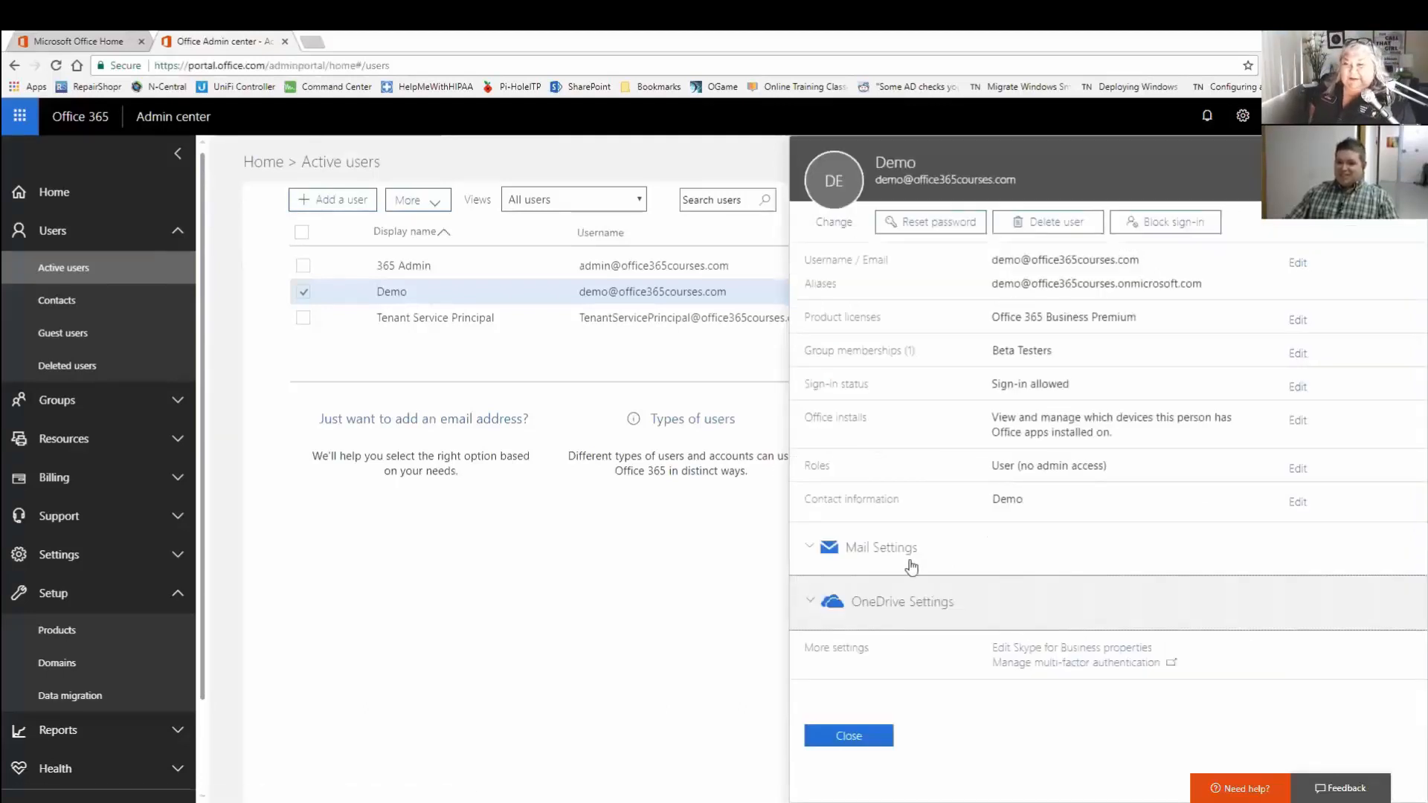
Close Demo's details panel and sign out from the account menu.
click(849, 736)
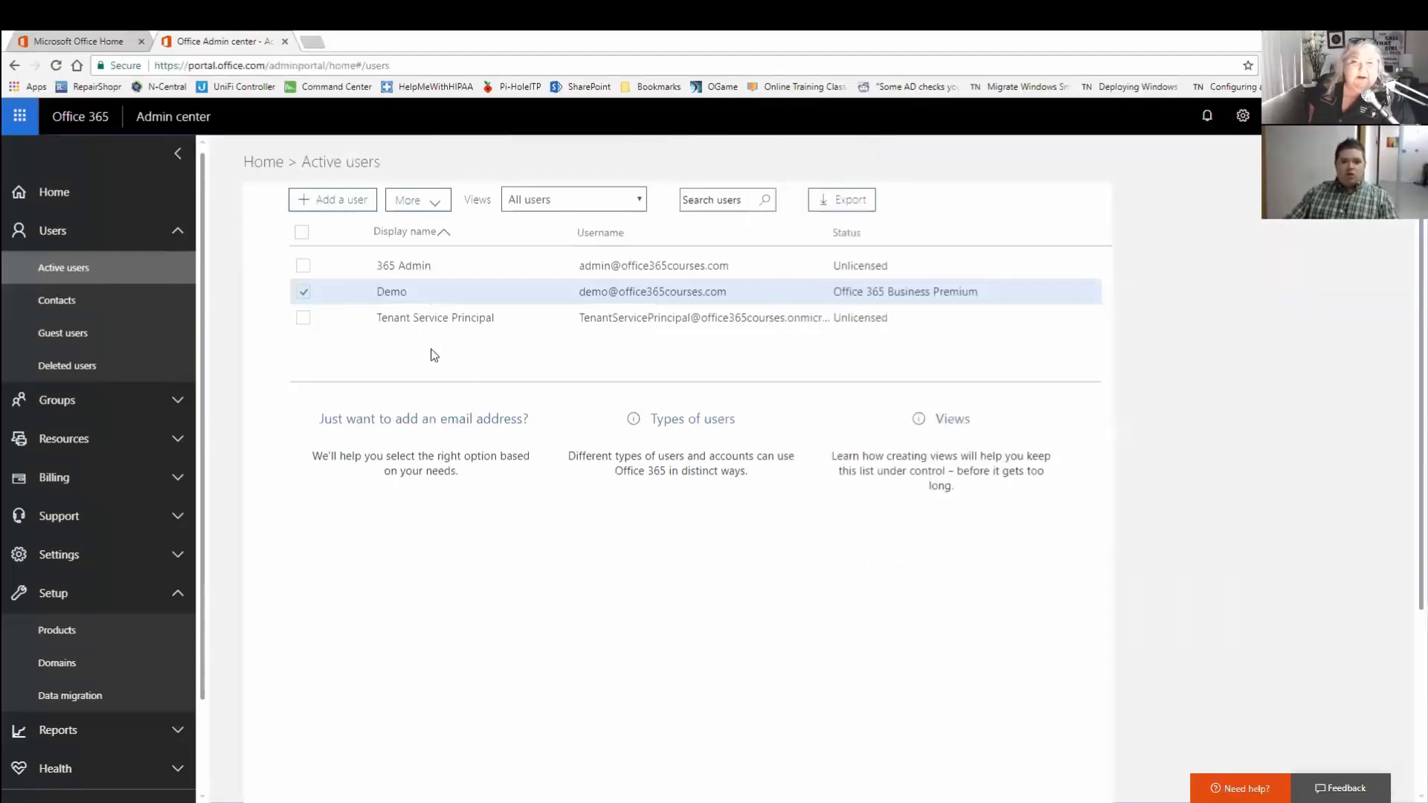
click(391, 292)
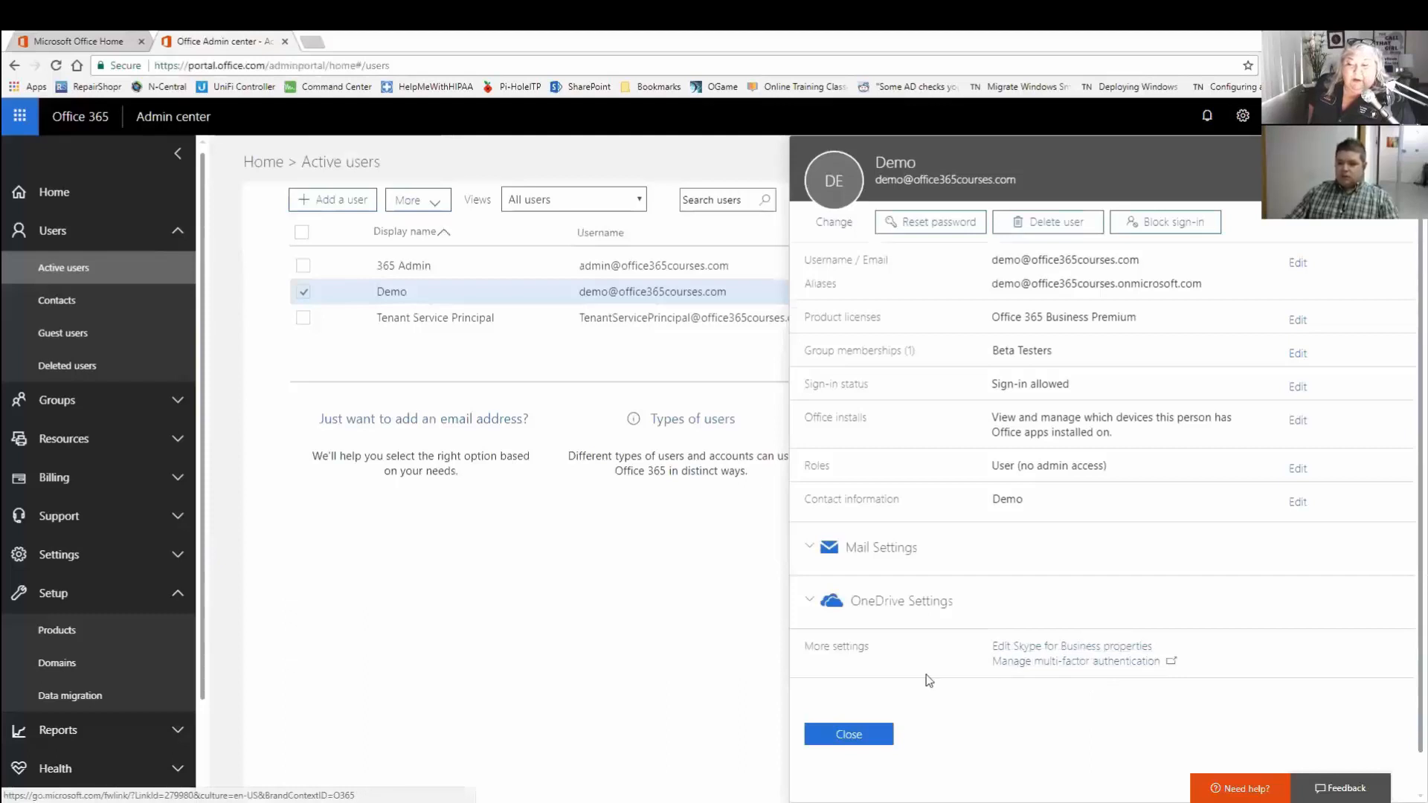
click(854, 727)
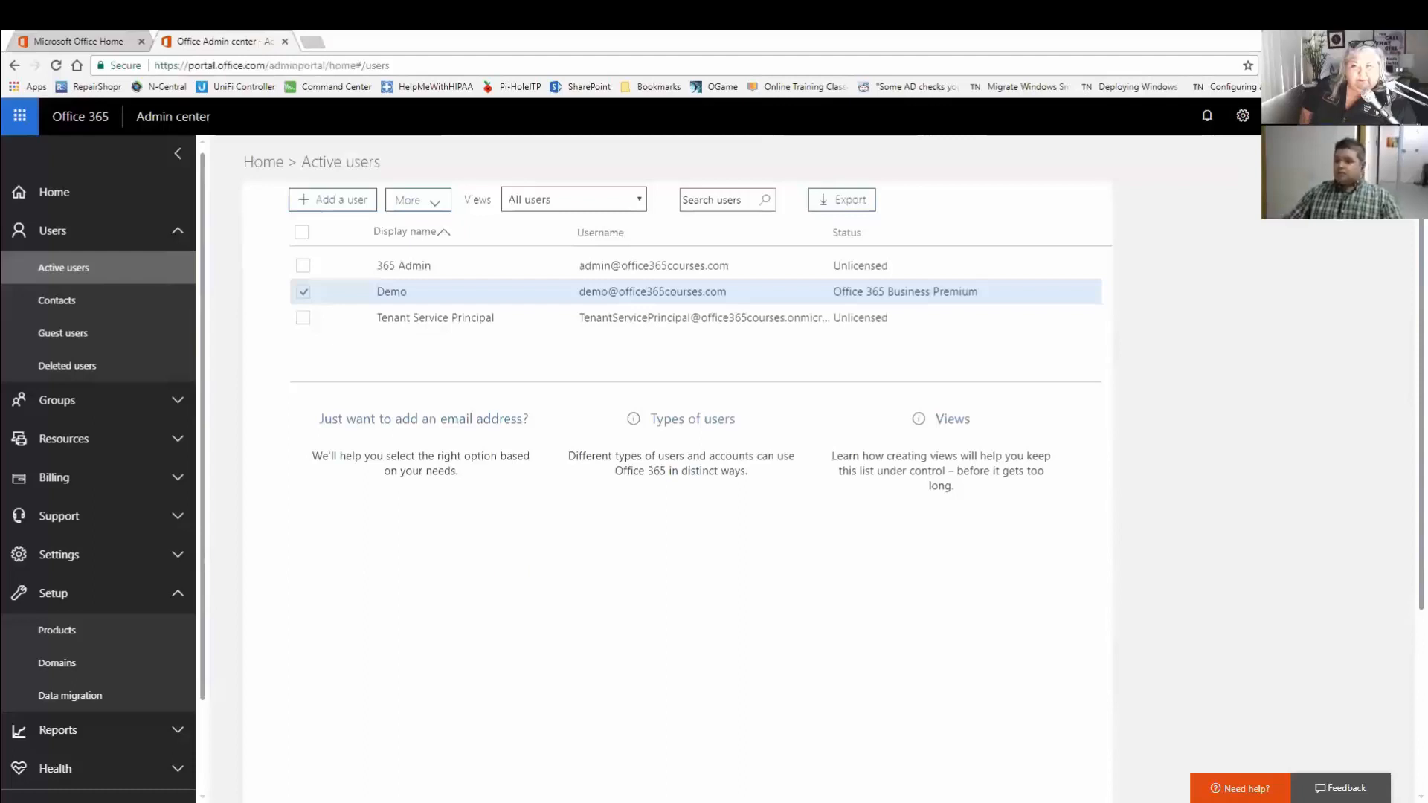
click(1243, 314)
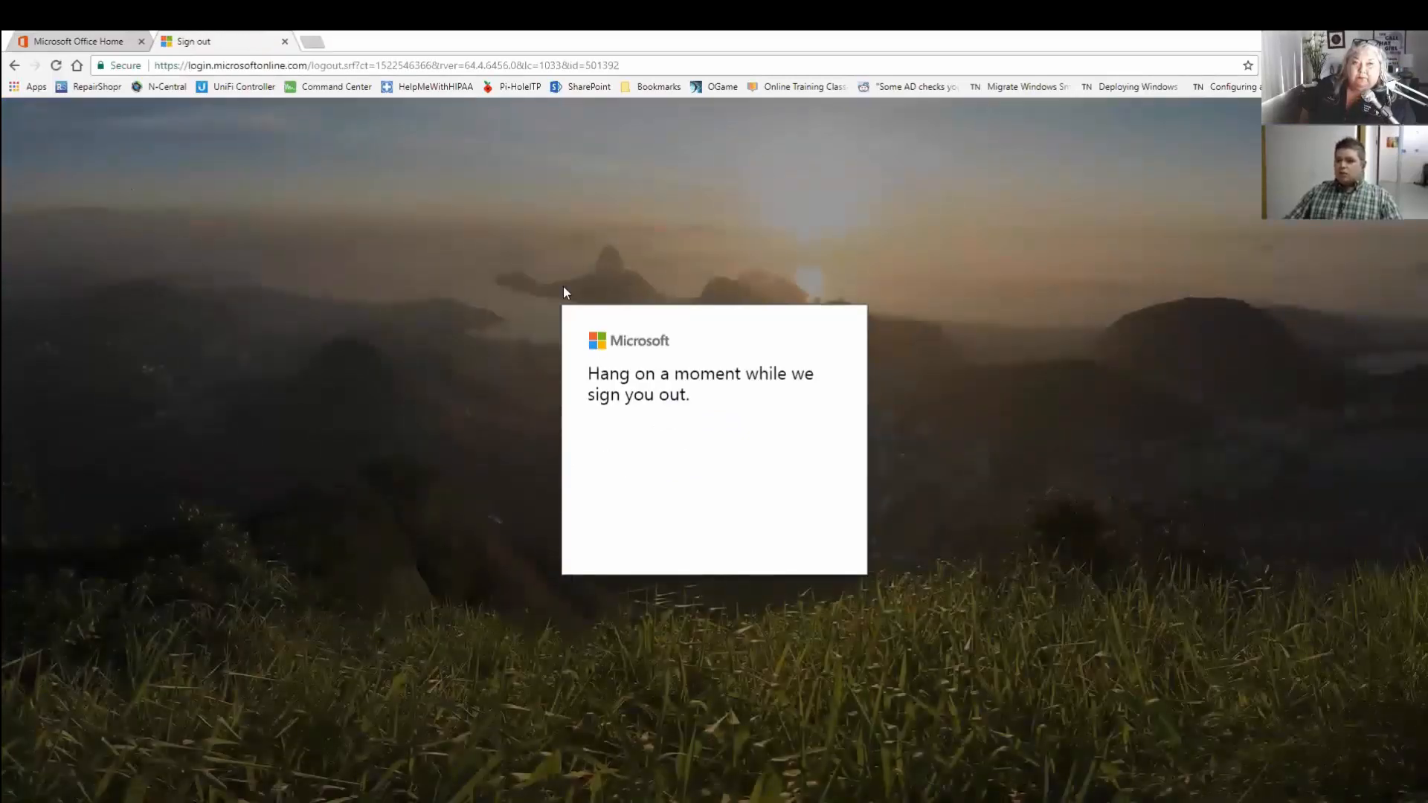
Close the finished sign-out tab, leaving the office.com tab.
click(285, 42)
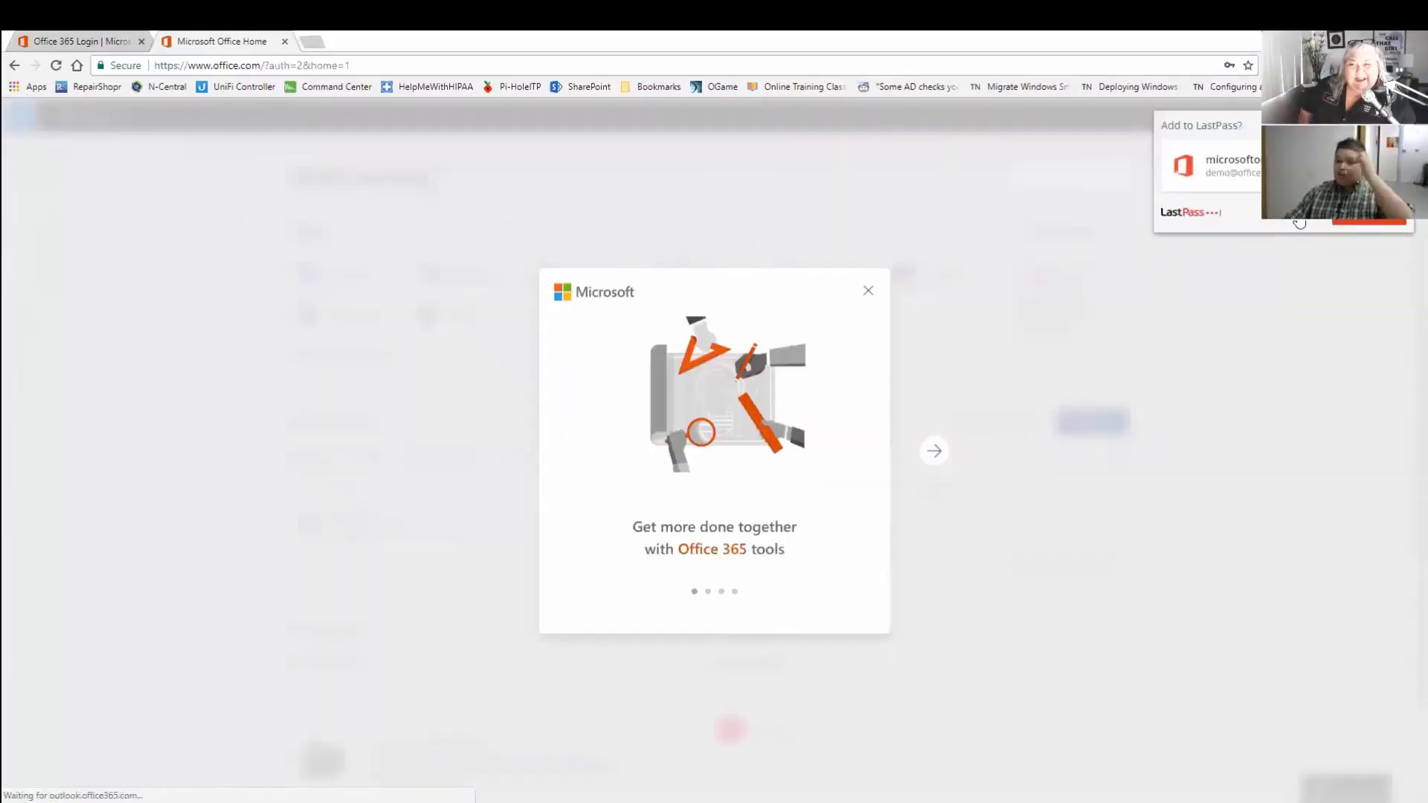
Decline the LastPass save-login prompt and close the welcome tour dialog.
click(1299, 223)
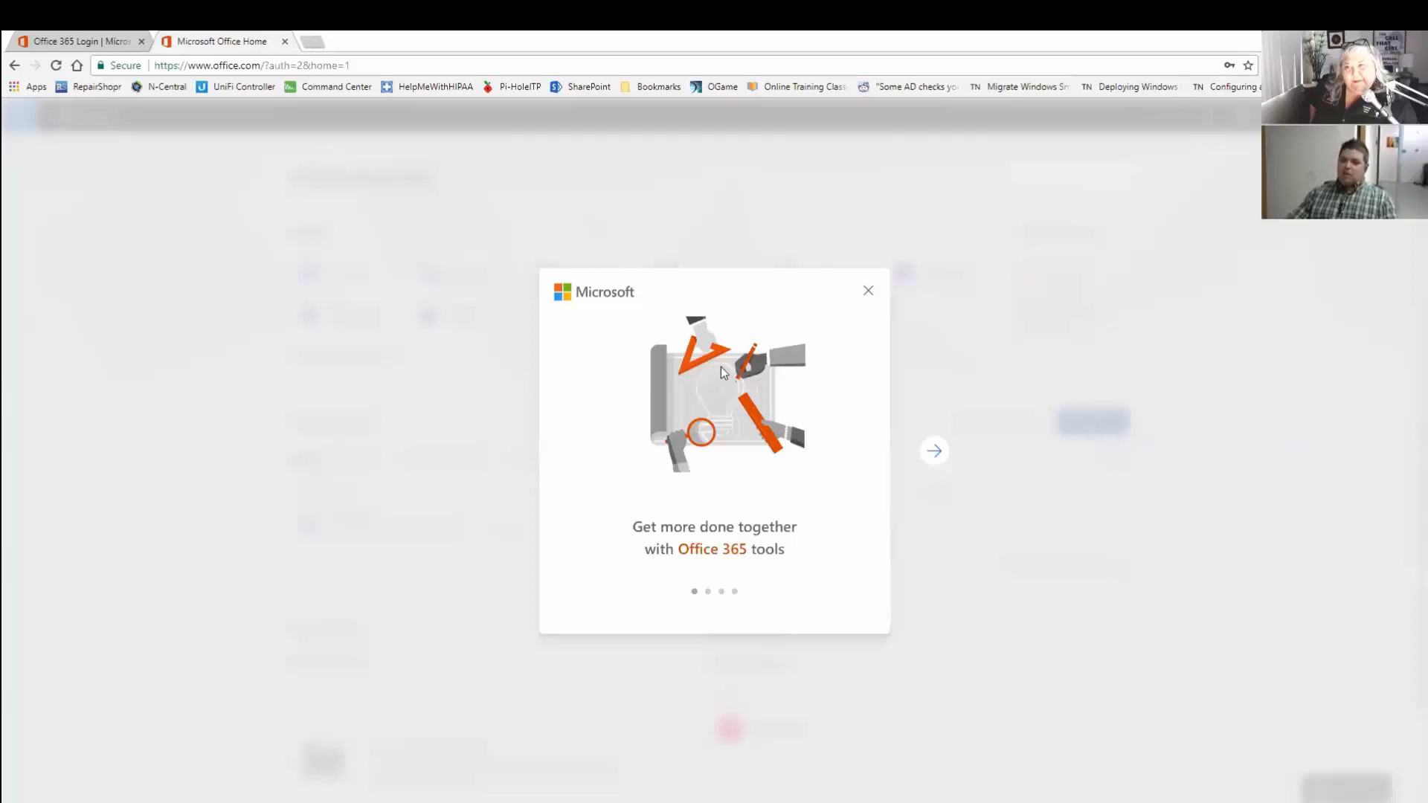
click(869, 294)
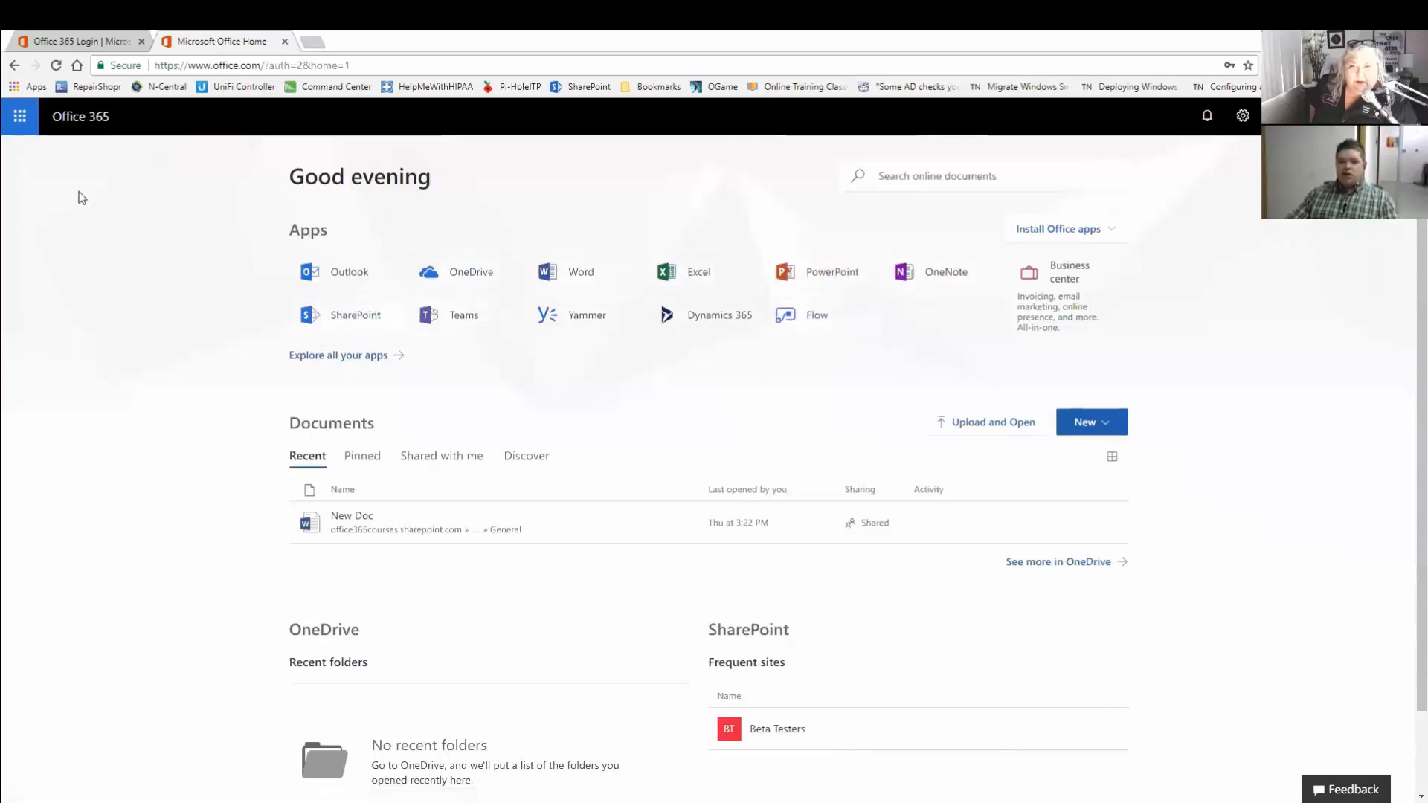
Look over the Office 365 home page's app list and Office install options.
click(29, 119)
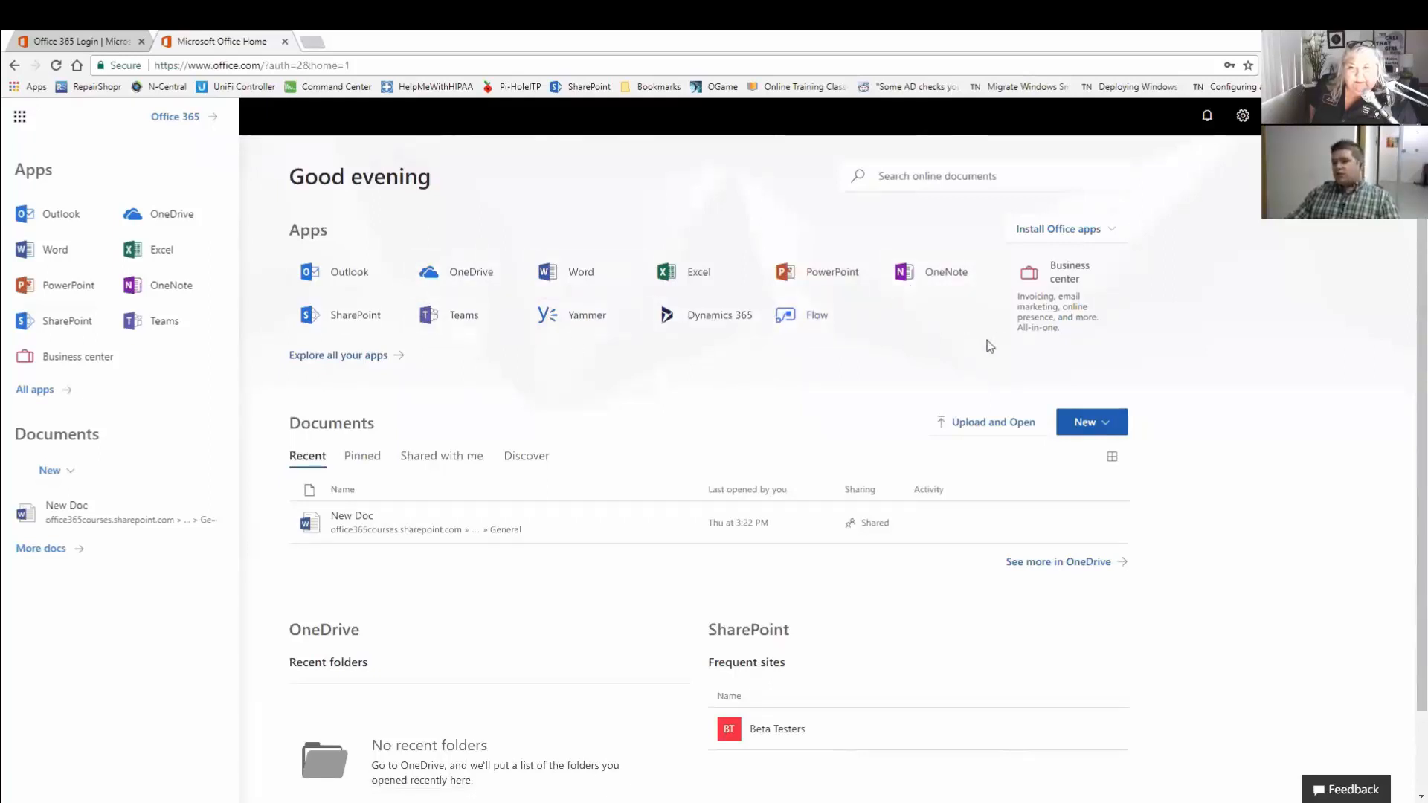
click(915, 352)
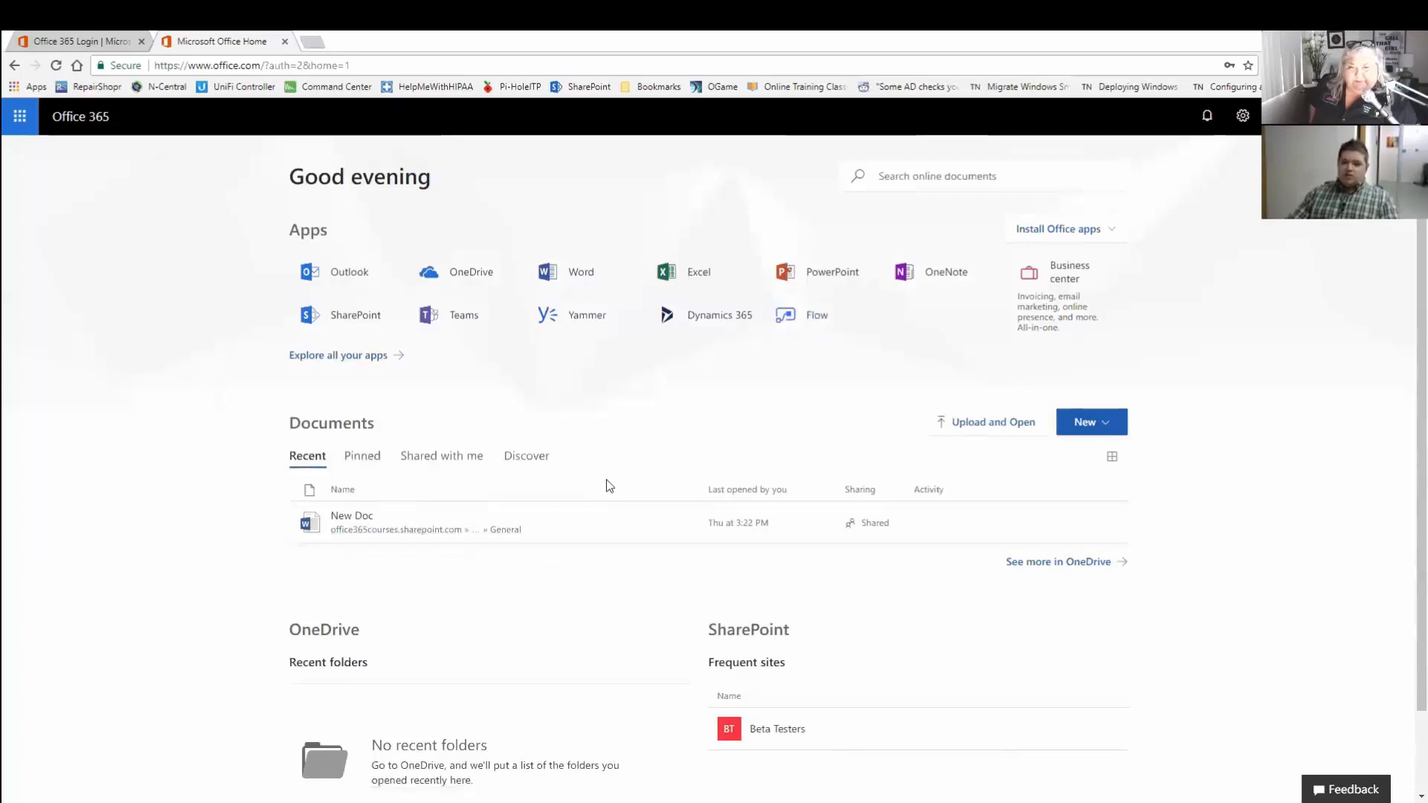
scroll(638, 464, down, 2)
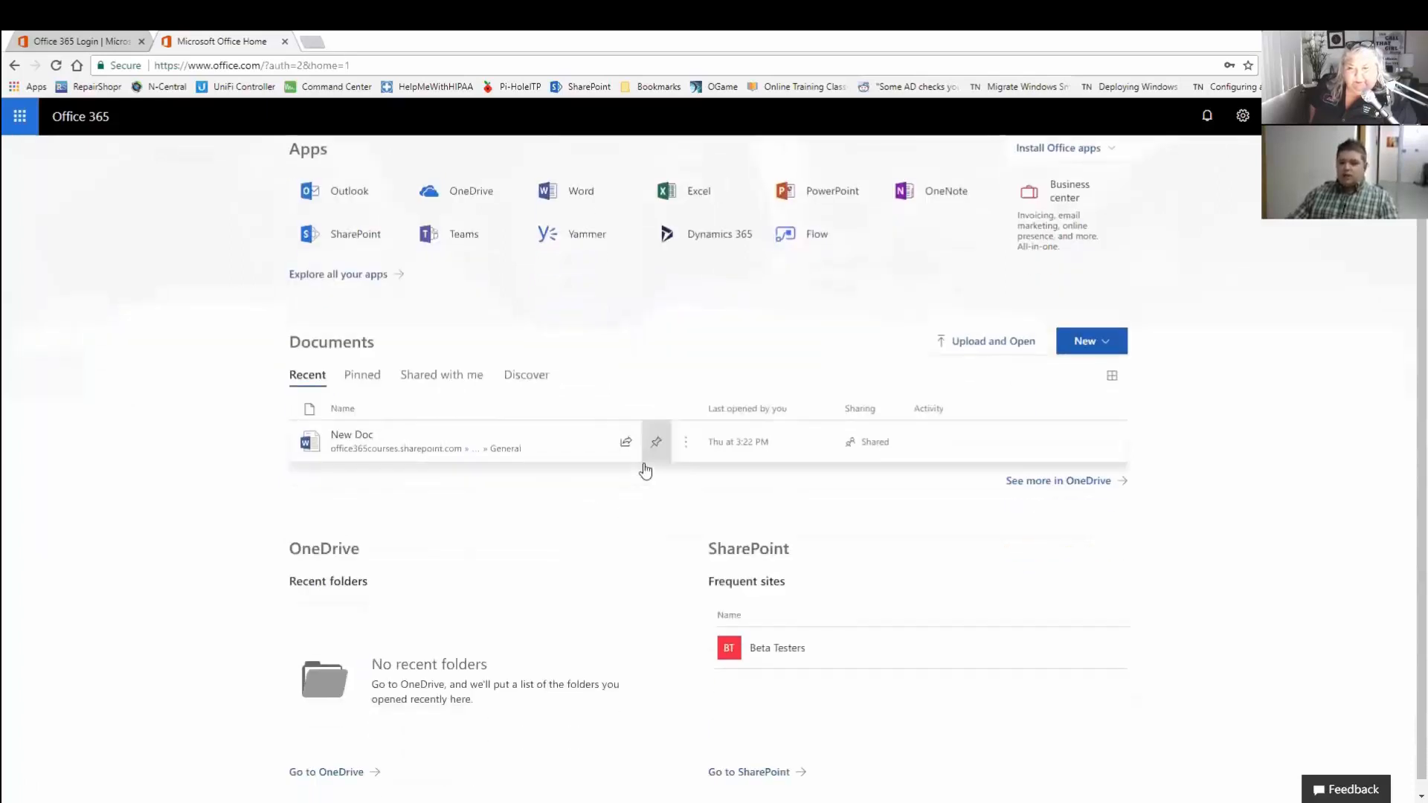
scroll(612, 550, up, 2)
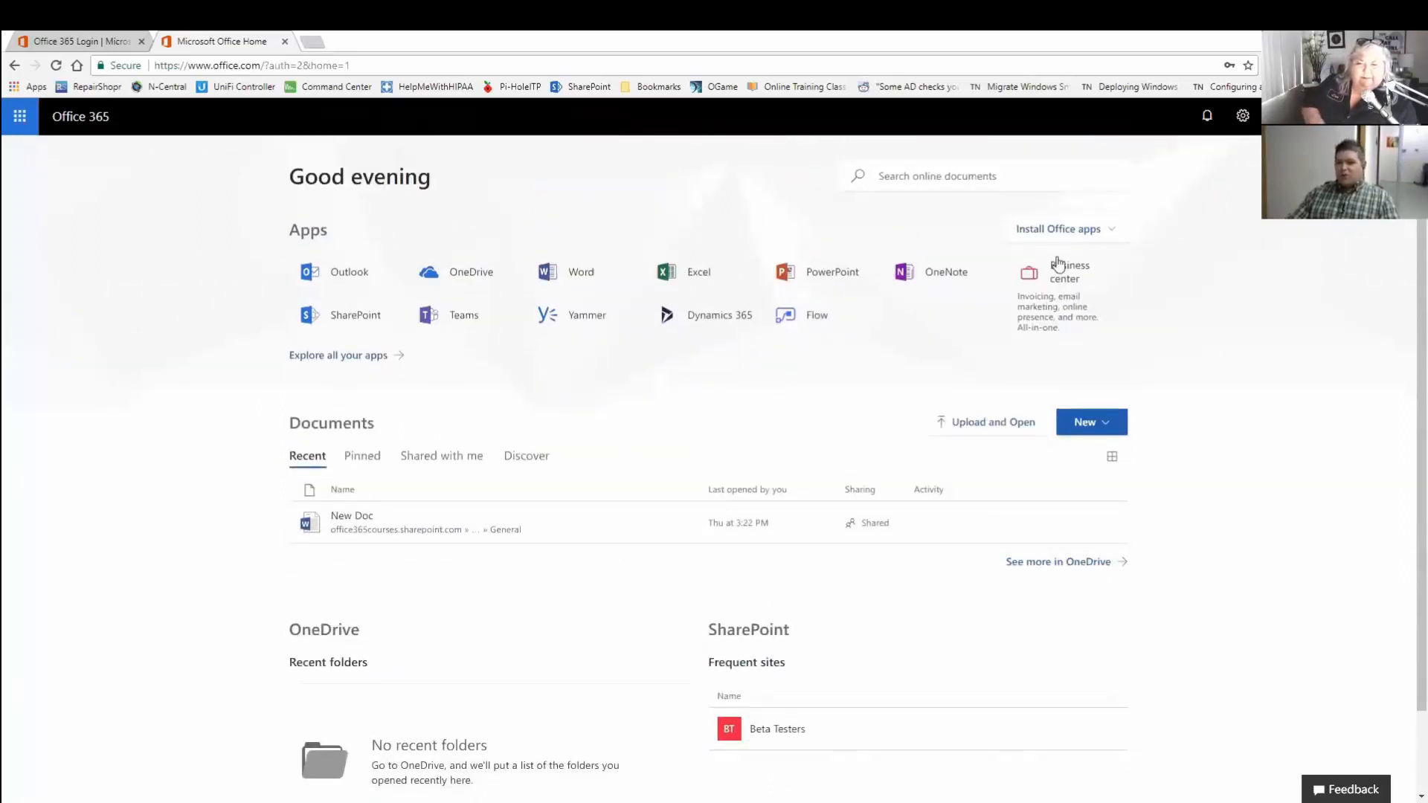
click(1101, 231)
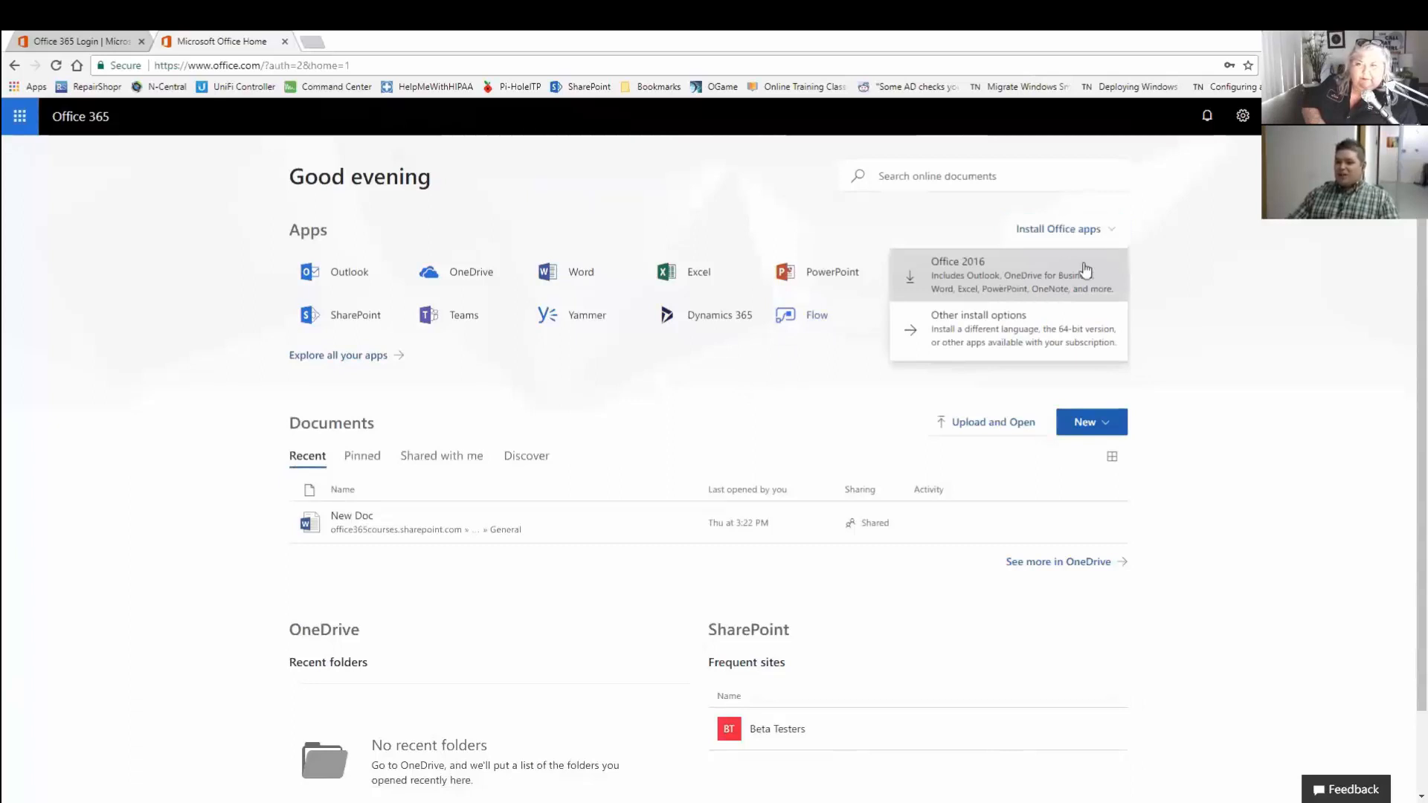
click(1211, 271)
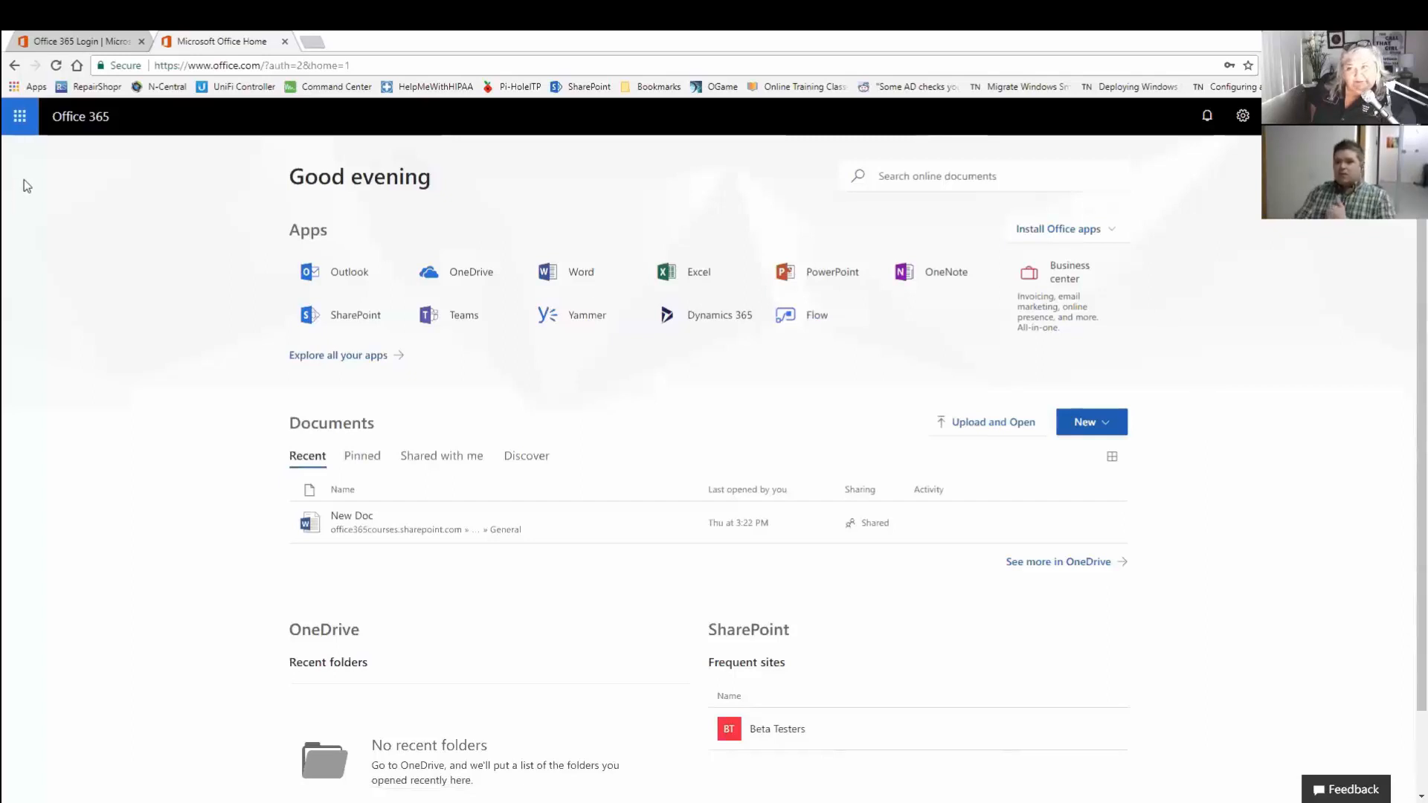
click(21, 111)
click(20, 117)
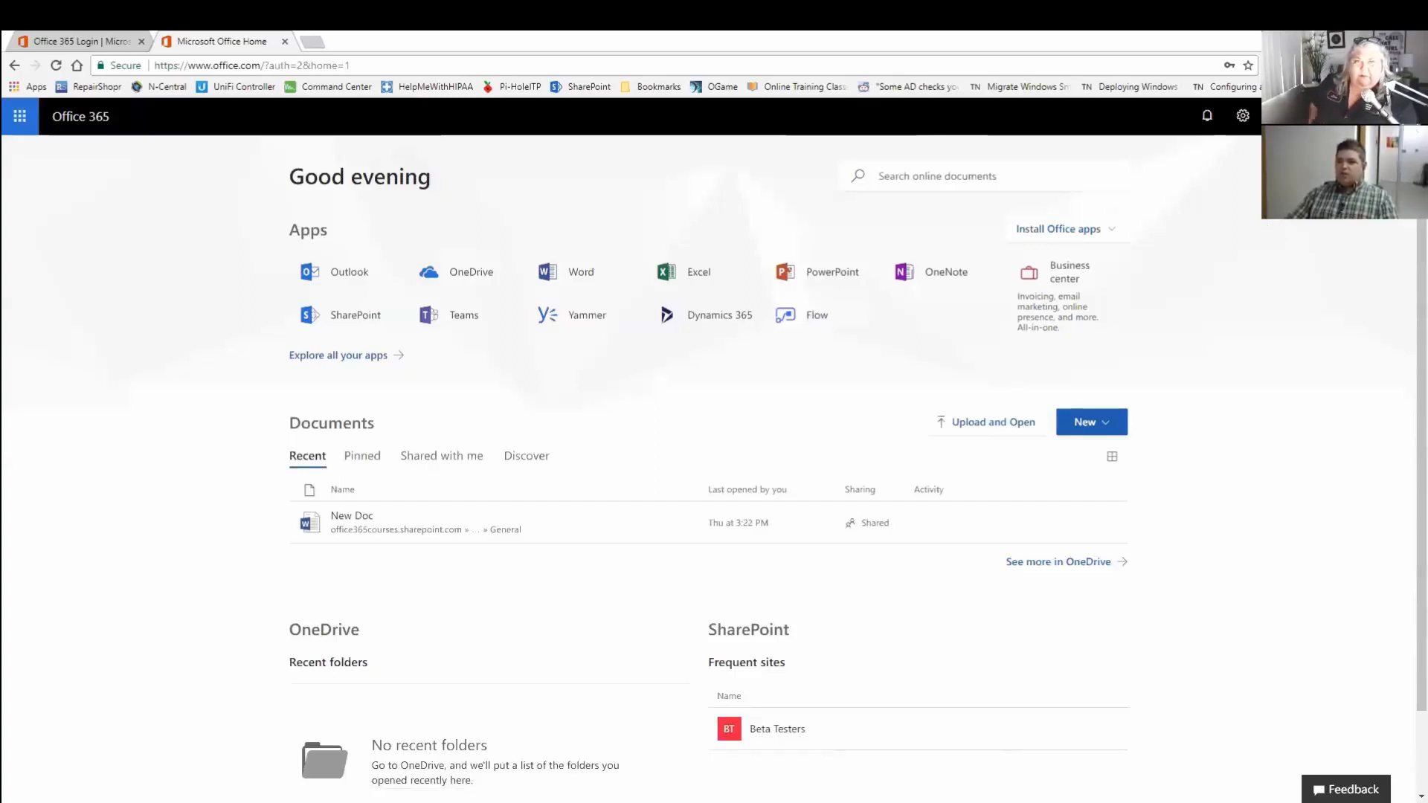
From the account panel's Settings gear, open Mail under Your app settings in a new tab.
click(1409, 116)
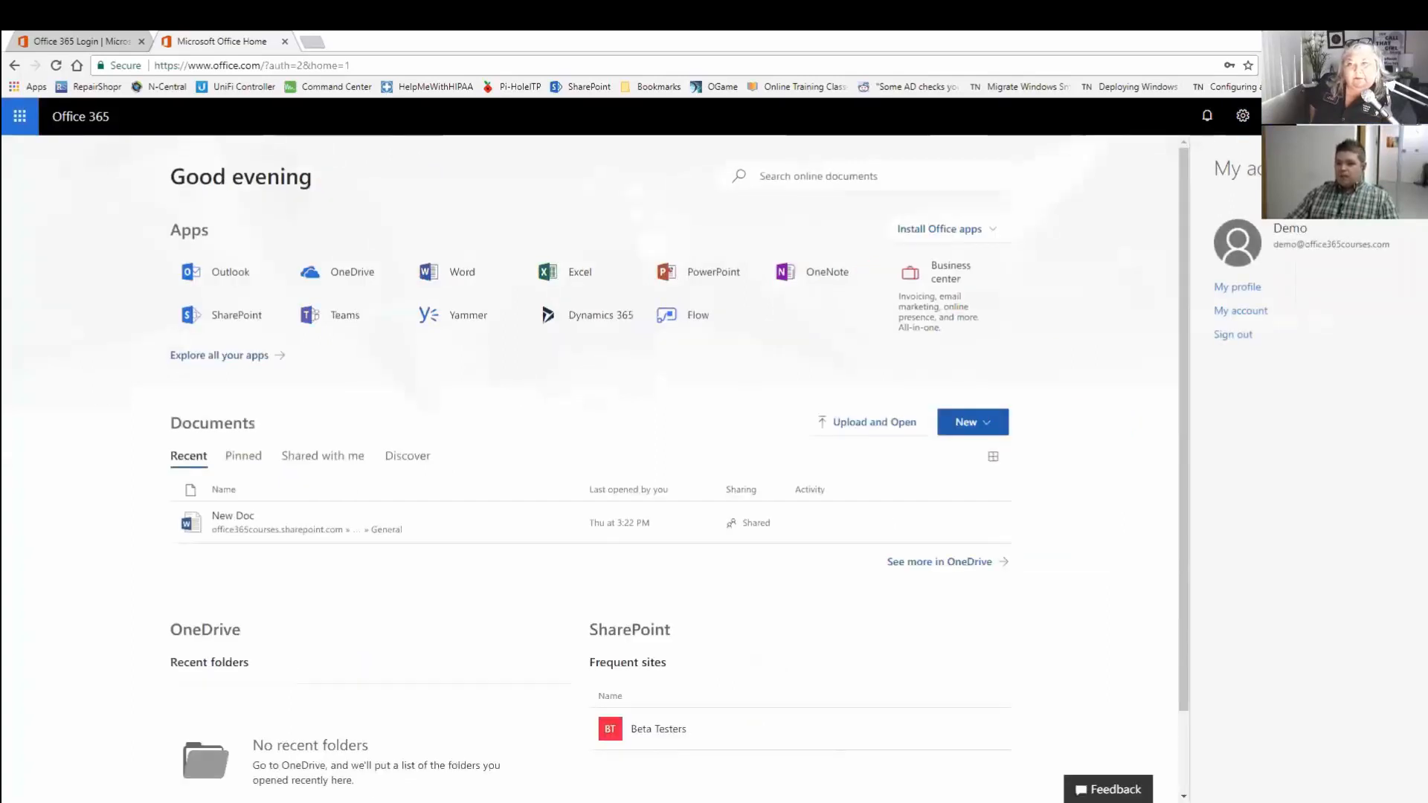
click(1244, 117)
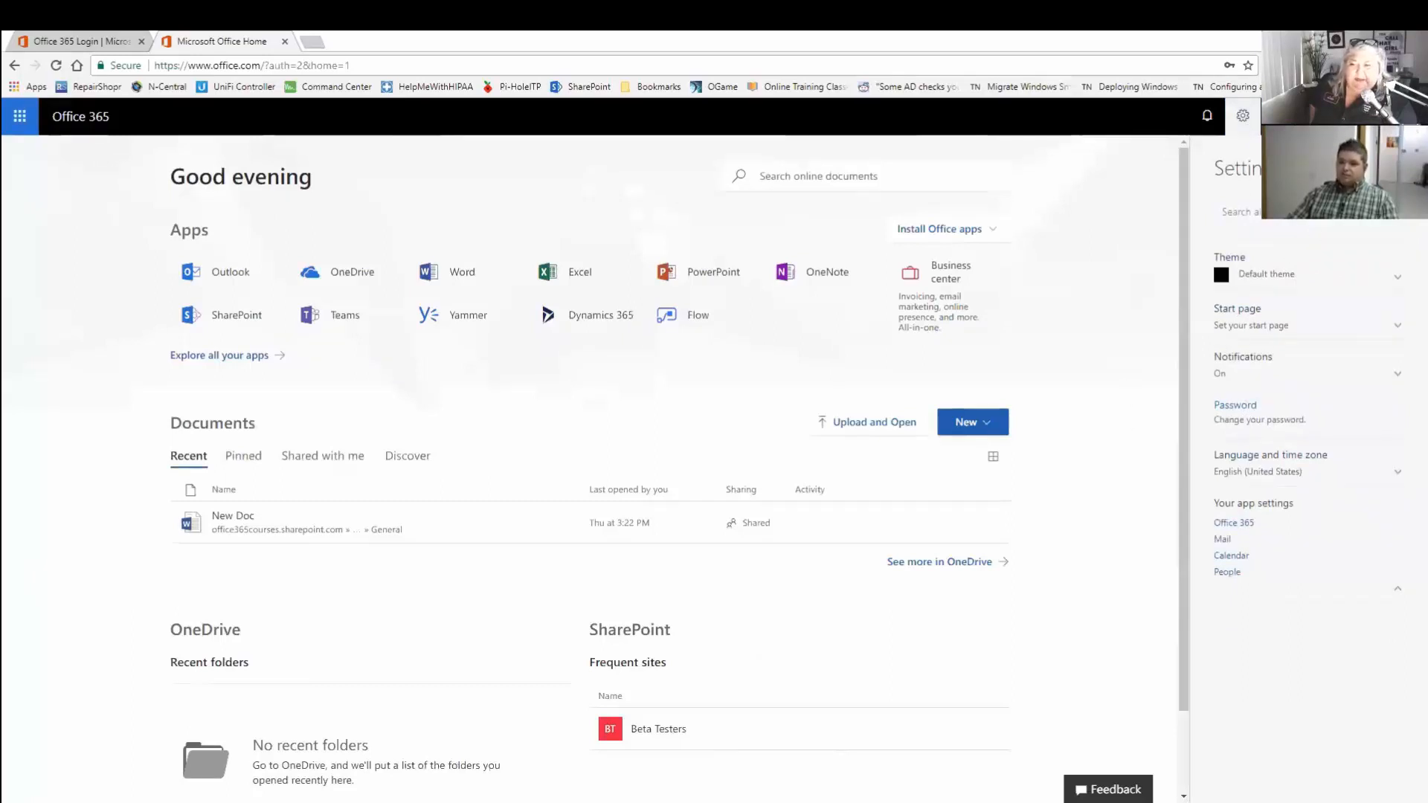
click(1242, 118)
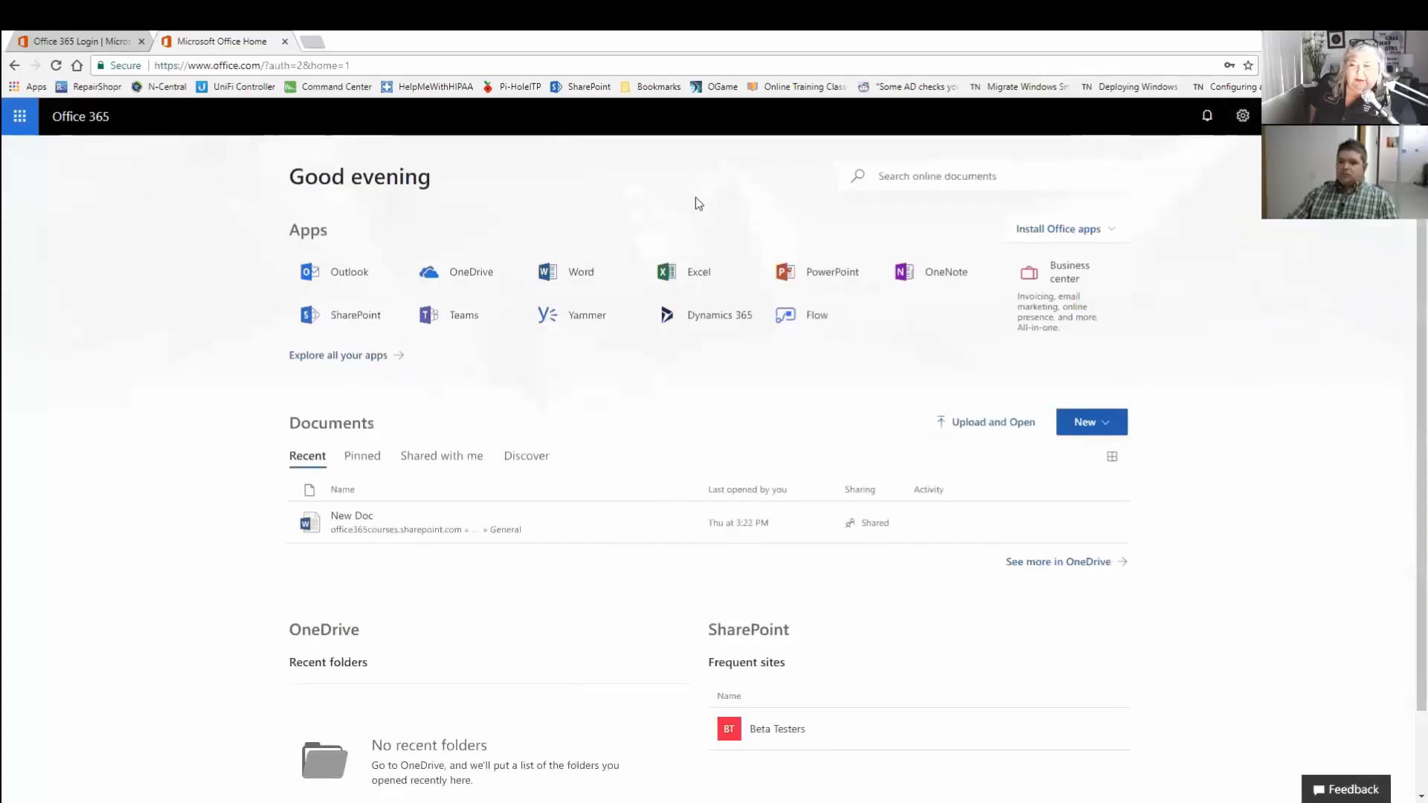
click(1243, 116)
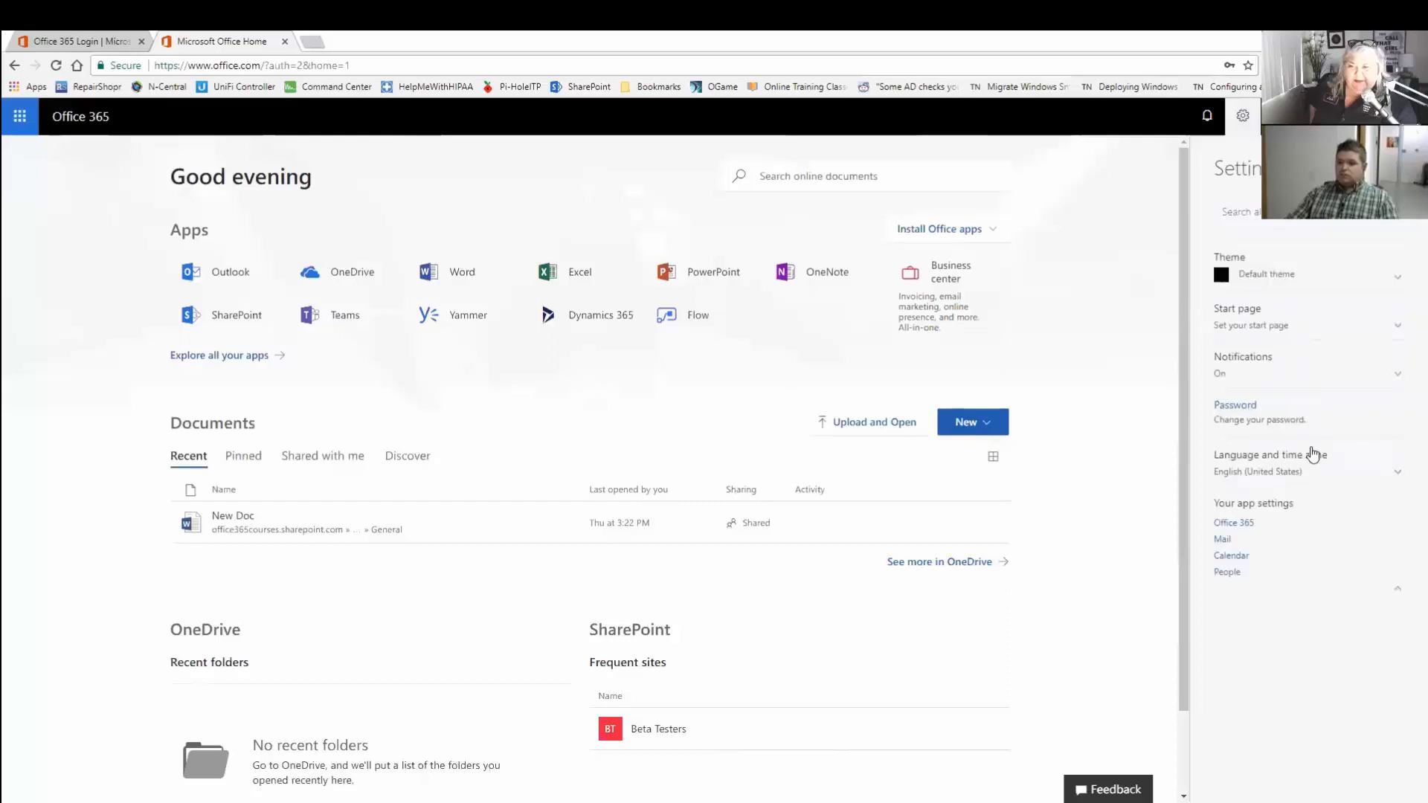
click(1225, 540)
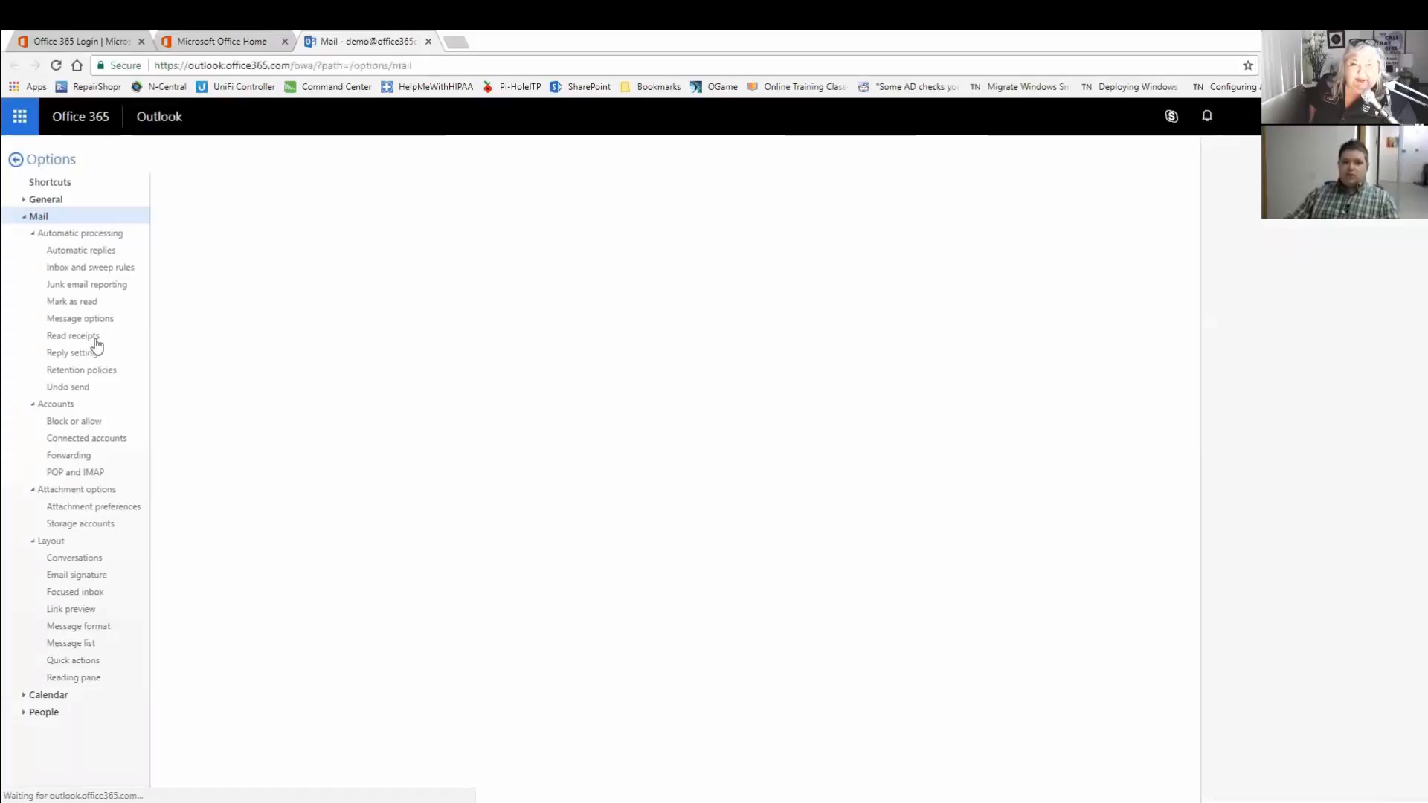
Review the Forwarding options under Accounts, then switch back to the Microsoft Office Home tab.
click(69, 456)
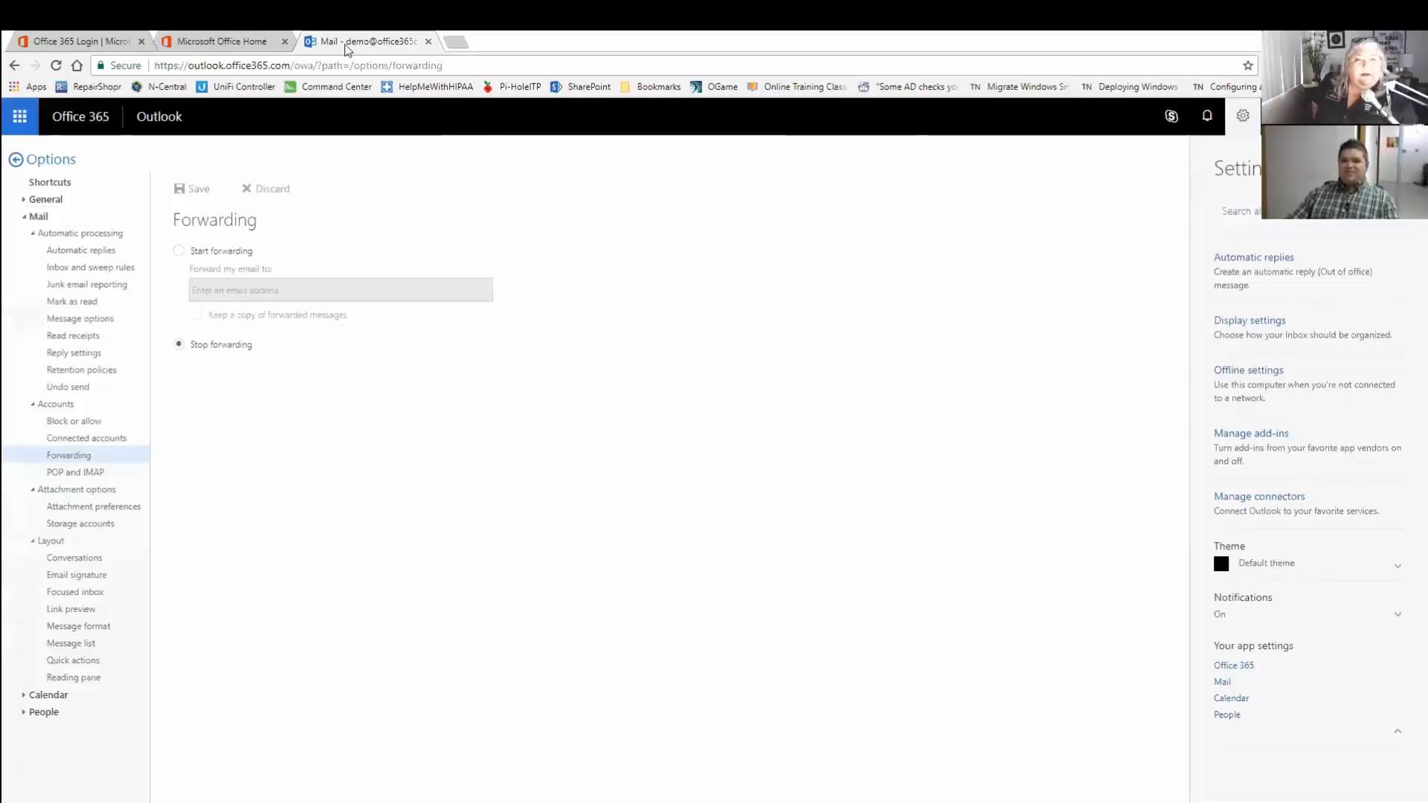
click(190, 37)
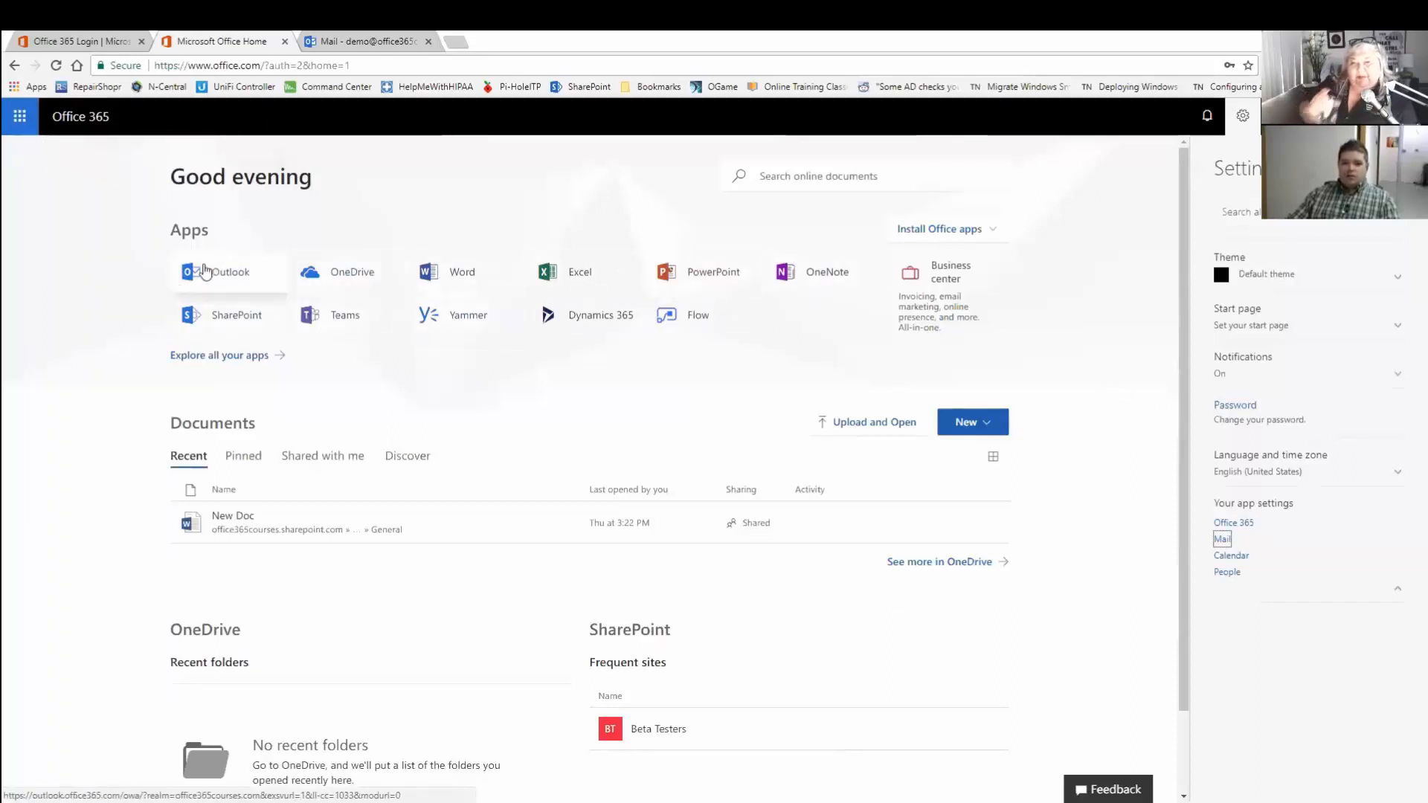
Launch Word Online, dismiss What's New, create a blank Document.docx, then close its tab.
click(503, 306)
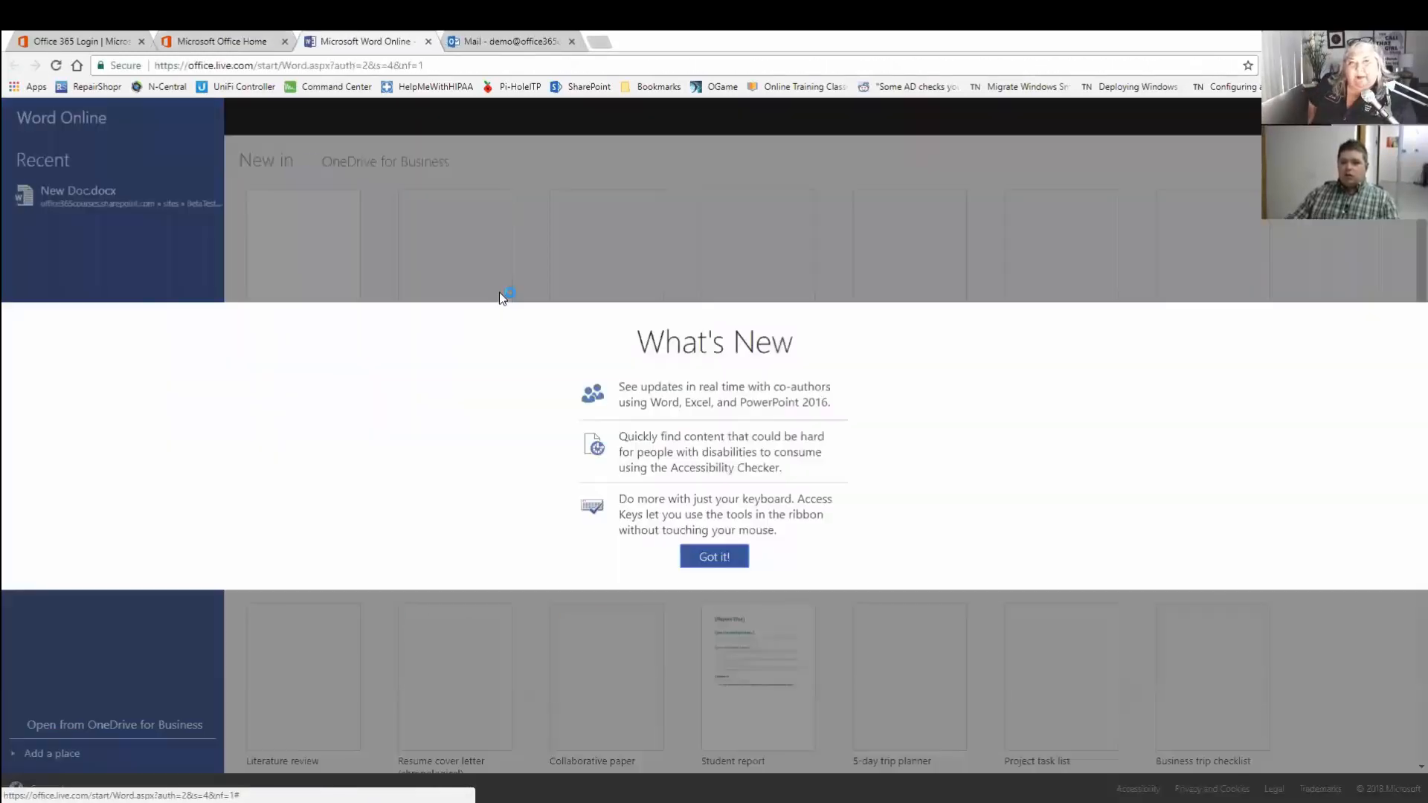
click(714, 557)
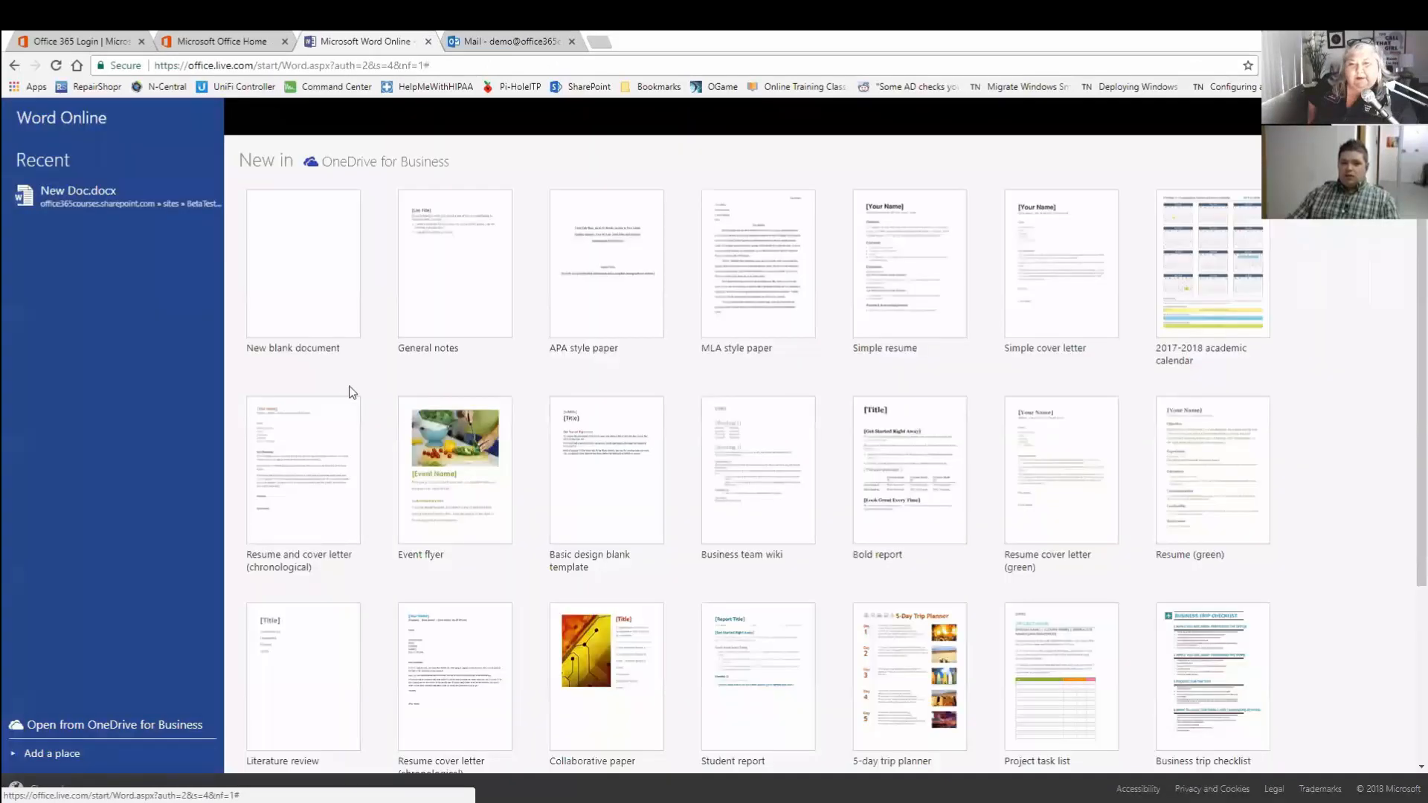
click(297, 309)
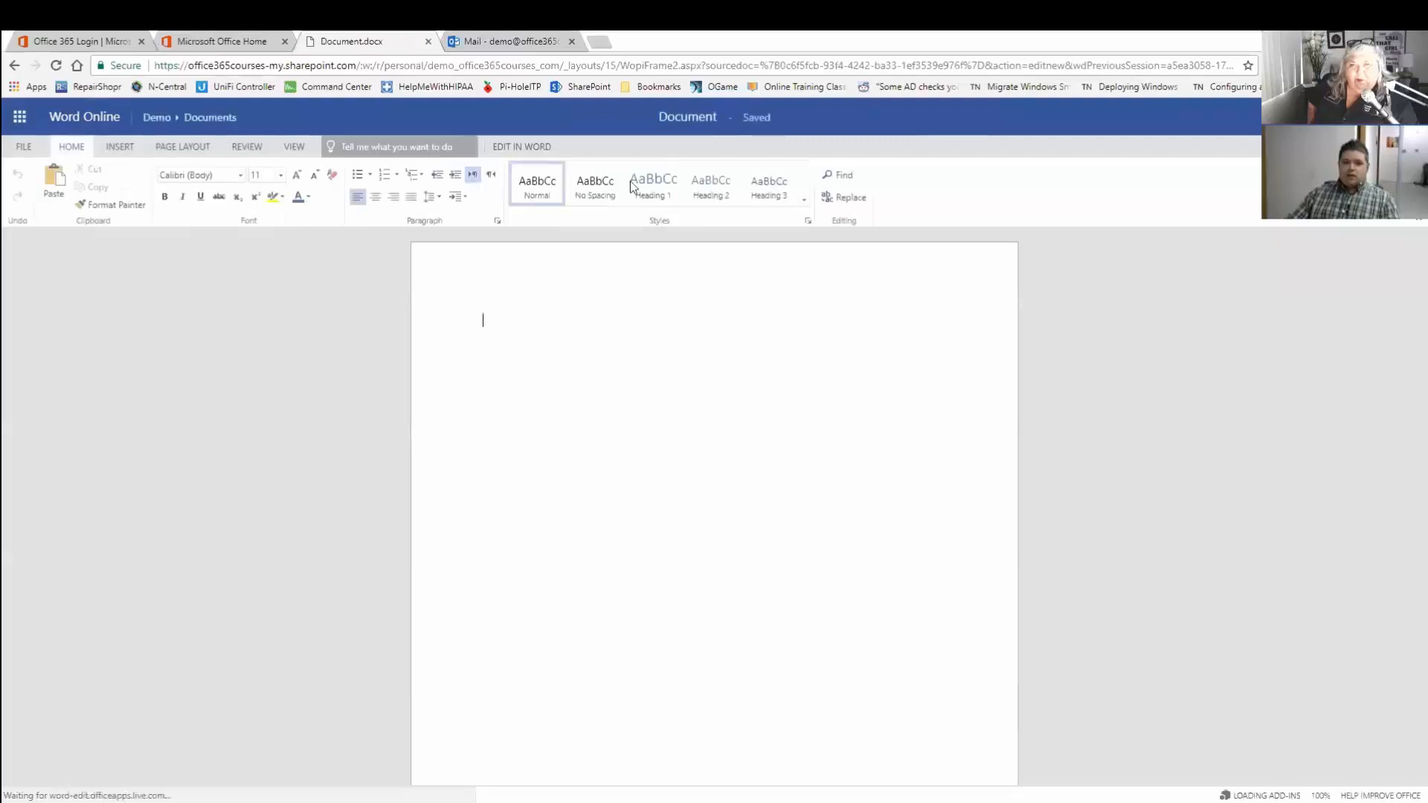
click(429, 43)
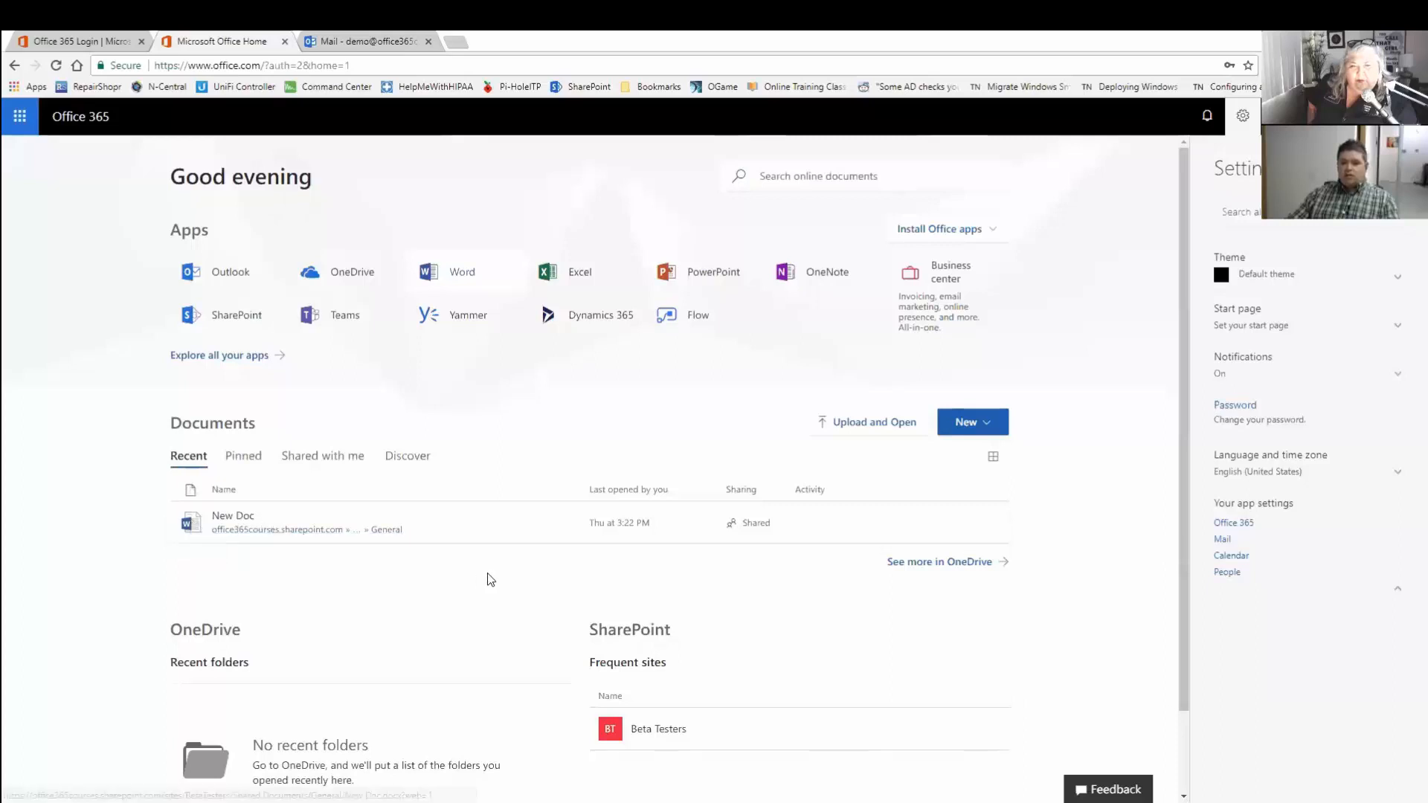
Glance at the New Doc actions and app launcher, then sign out from the account menu.
click(567, 527)
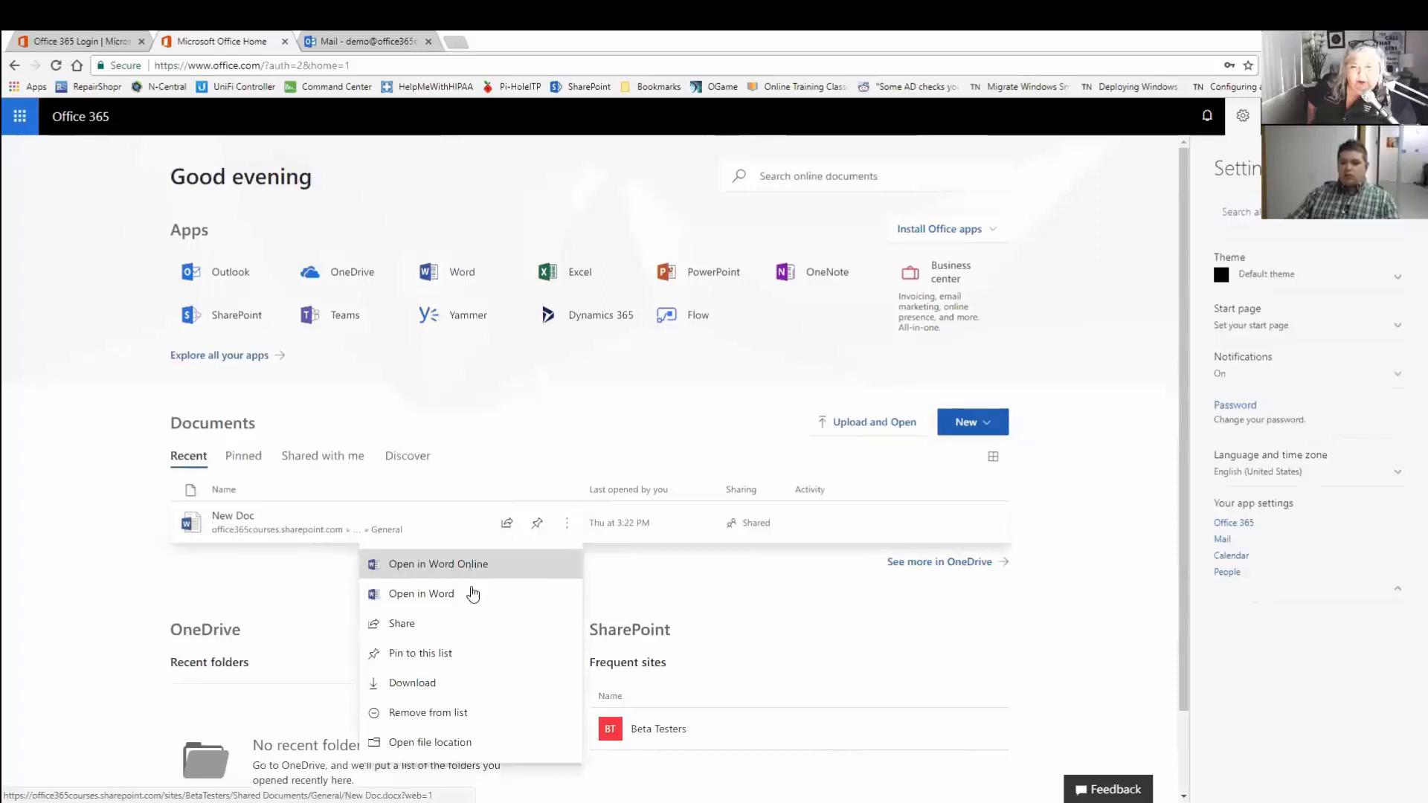
click(158, 584)
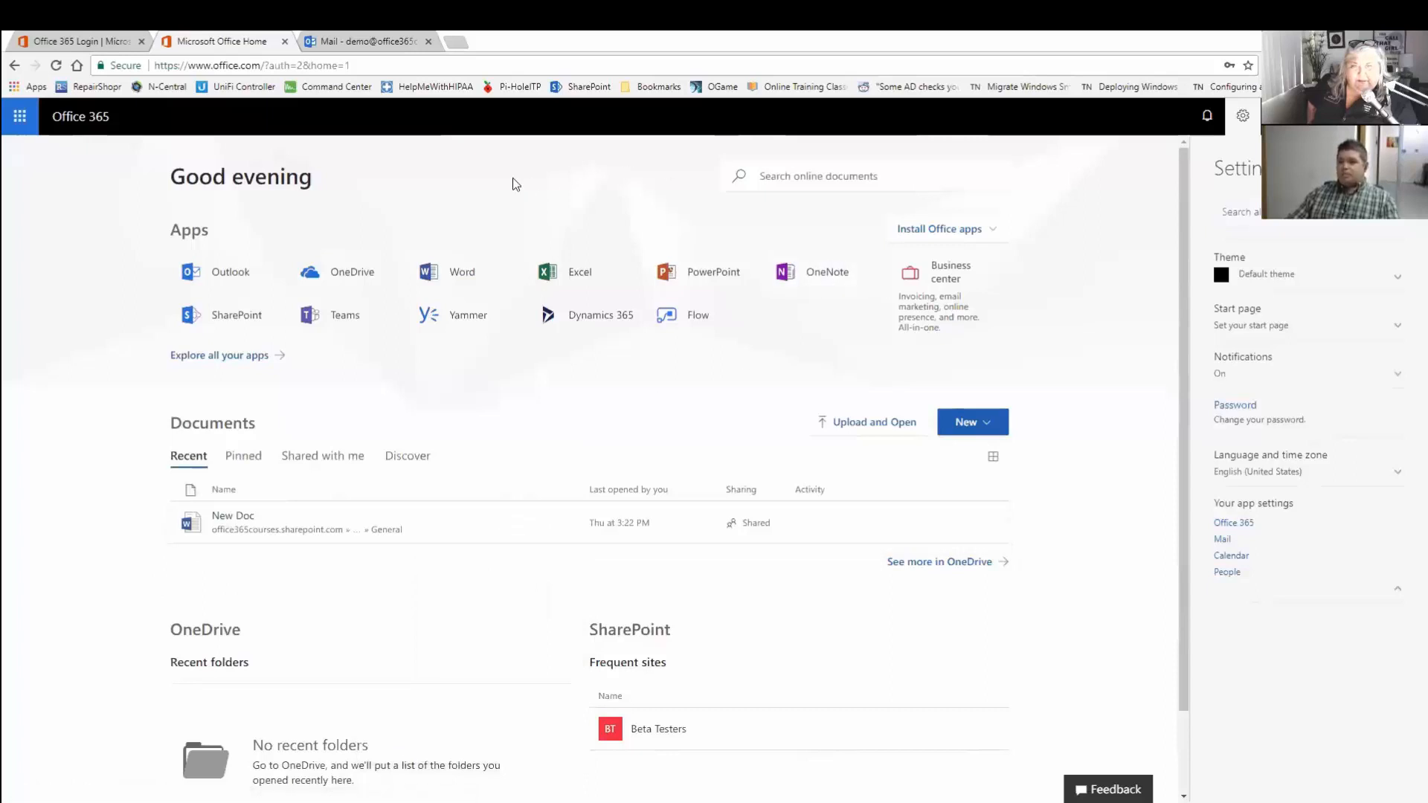
click(21, 124)
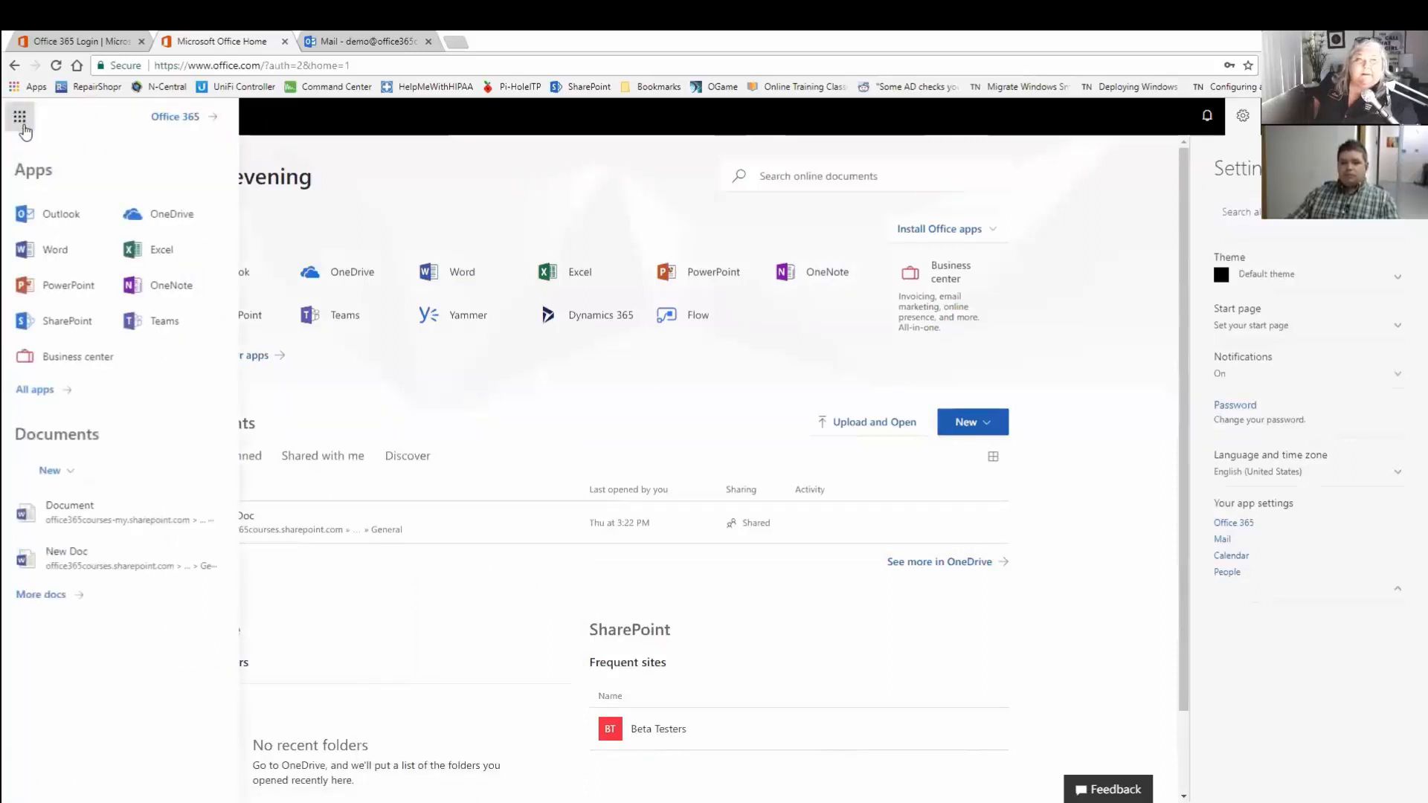
click(649, 193)
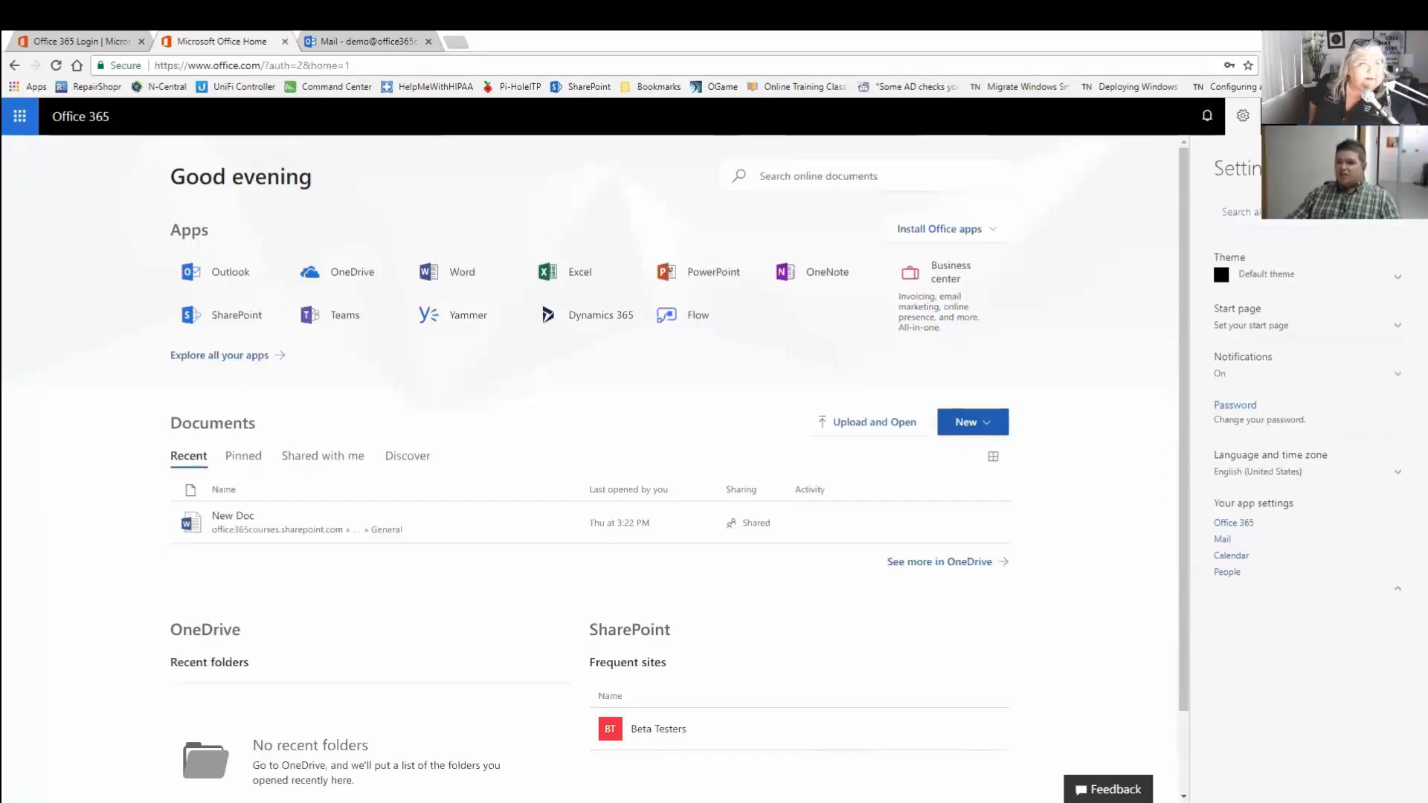
click(1386, 116)
click(1243, 334)
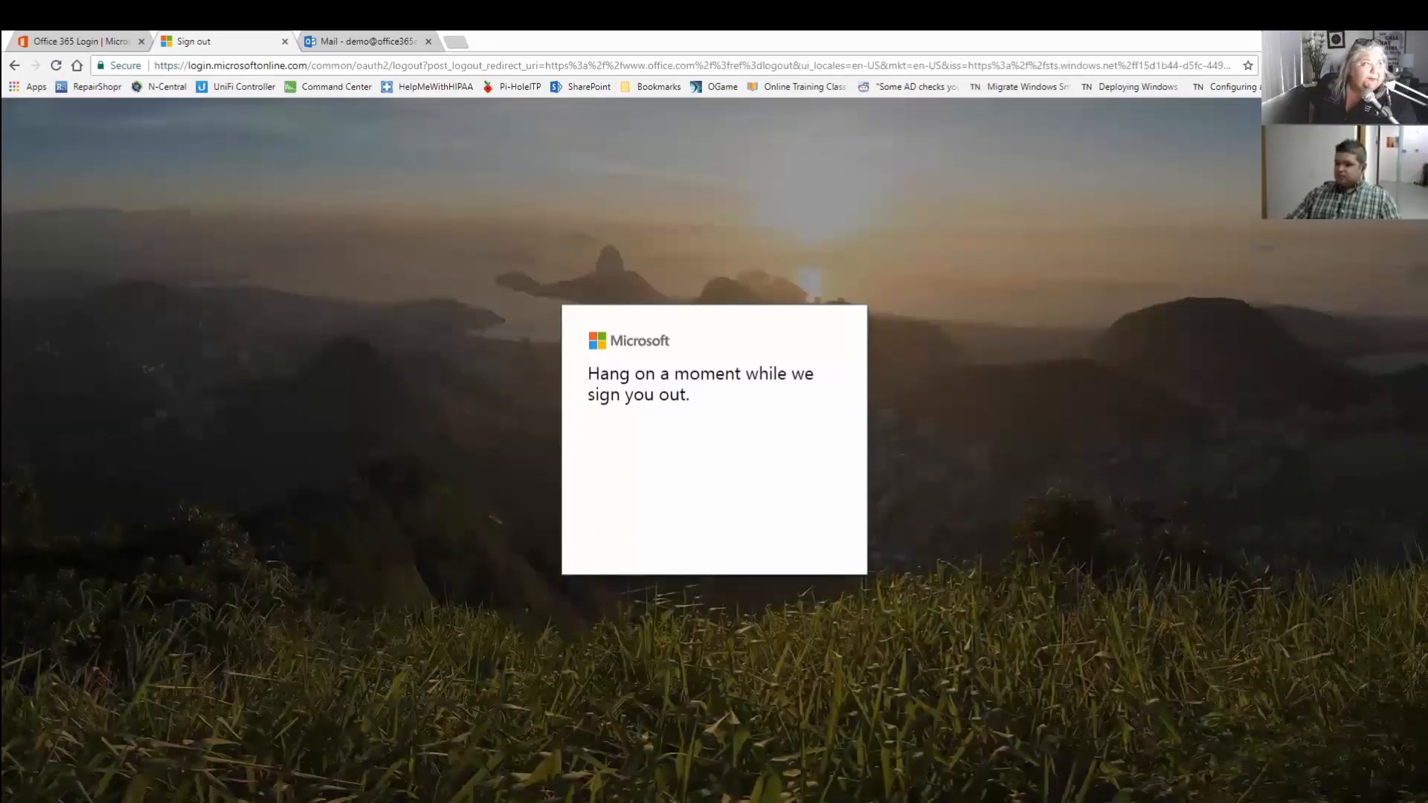
Close the Outlook mail tab and the sign-out page tab.
click(428, 41)
click(285, 41)
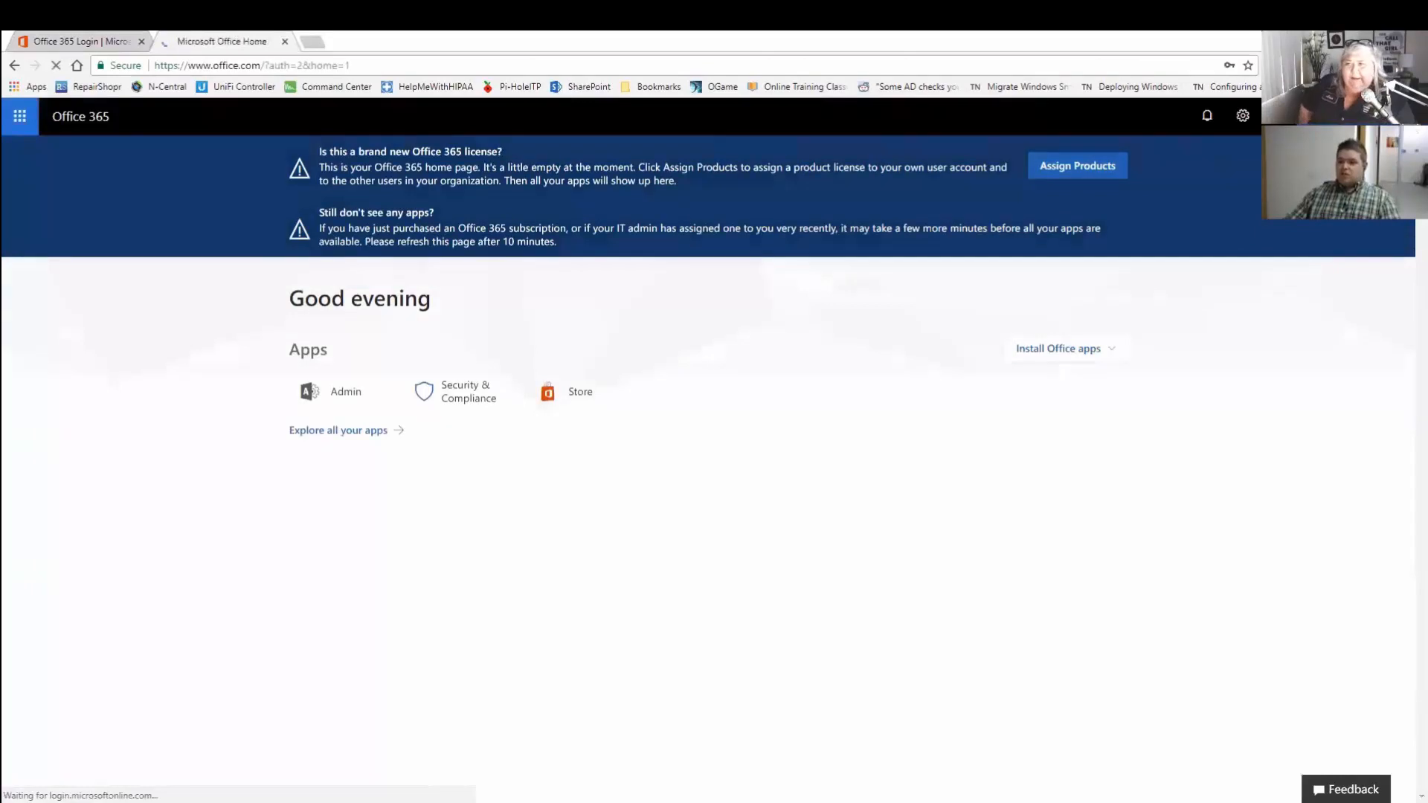
Check the signed-in admin account details, highlighting its e-mail address.
click(1400, 116)
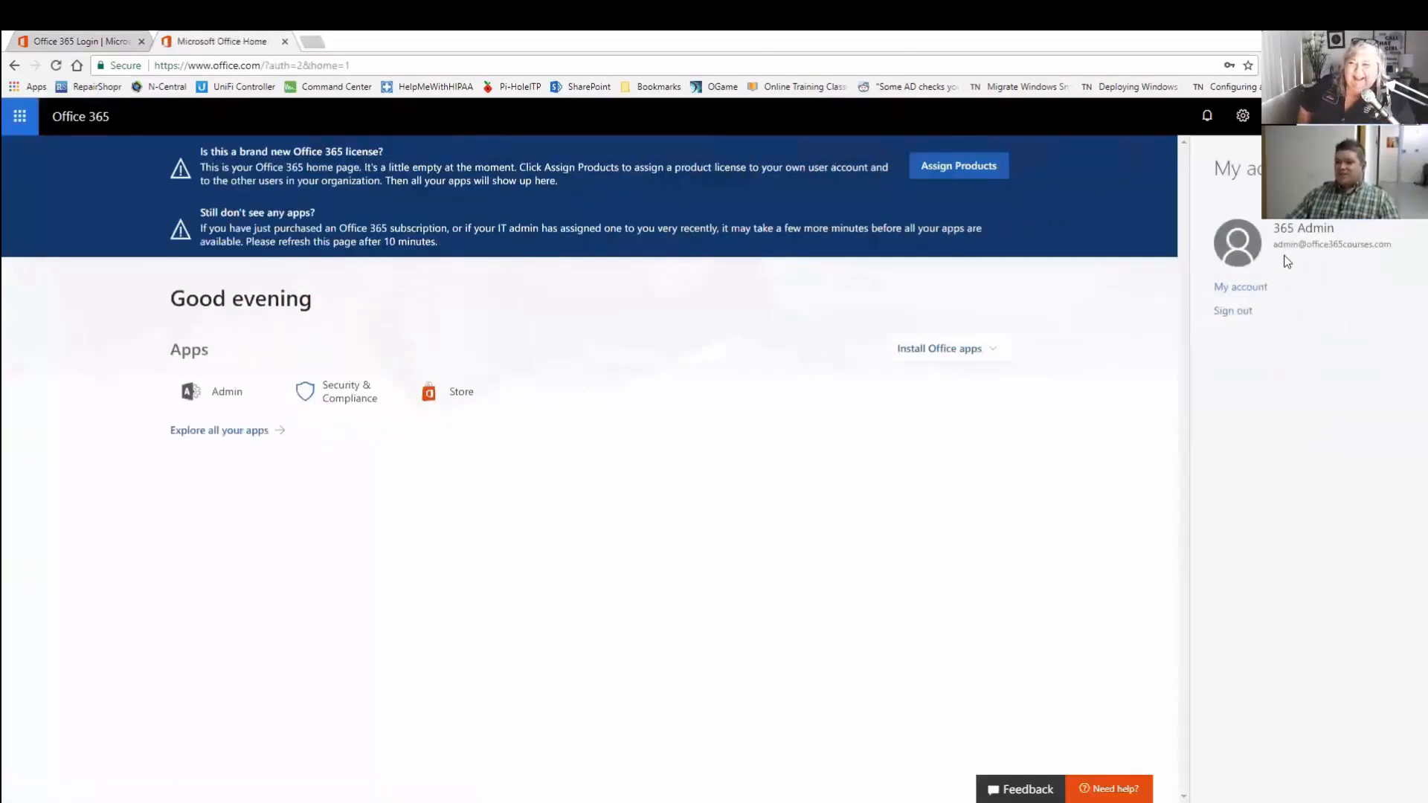
drag(1273, 244, 1400, 248)
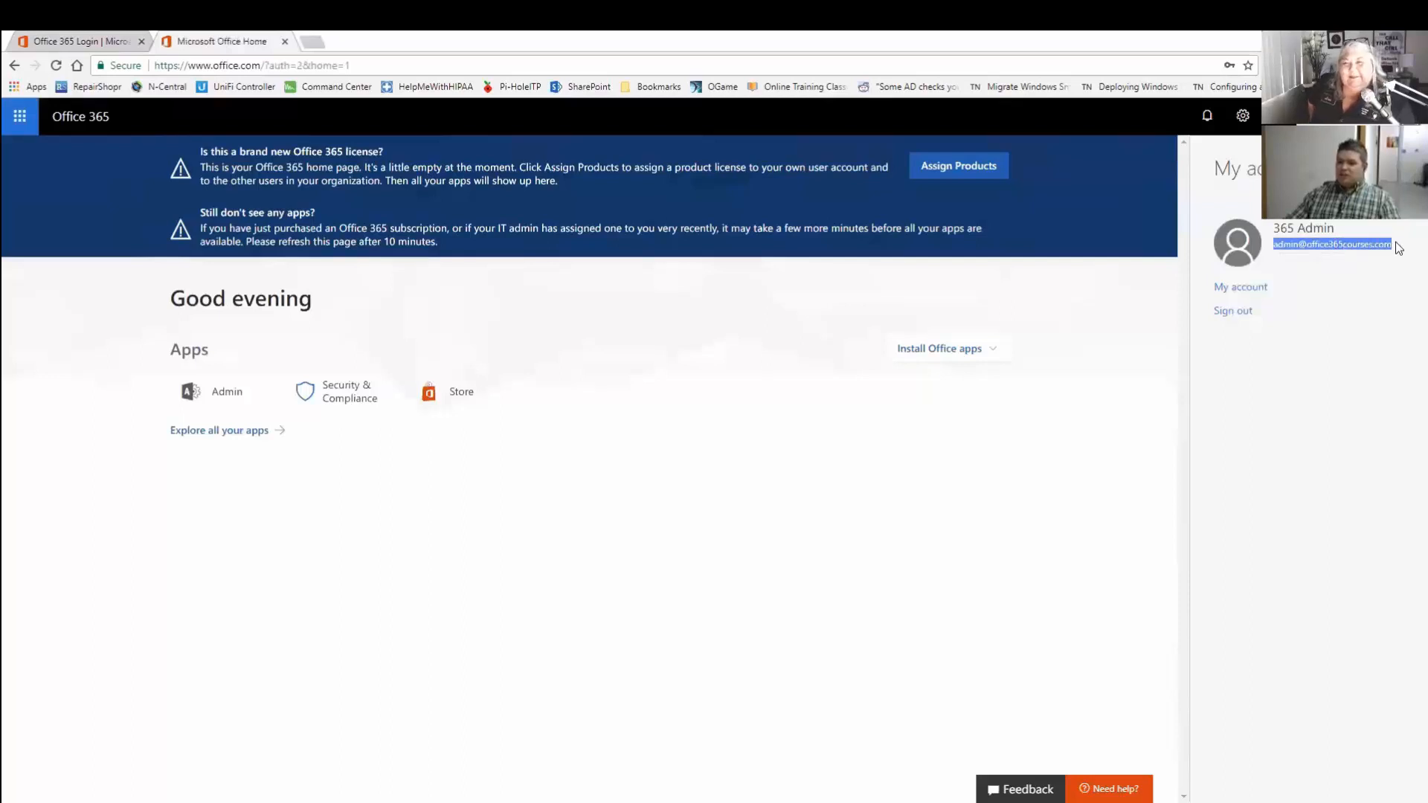
click(760, 288)
Open the Admin center, show all admin sections, and start adding a new user.
click(212, 398)
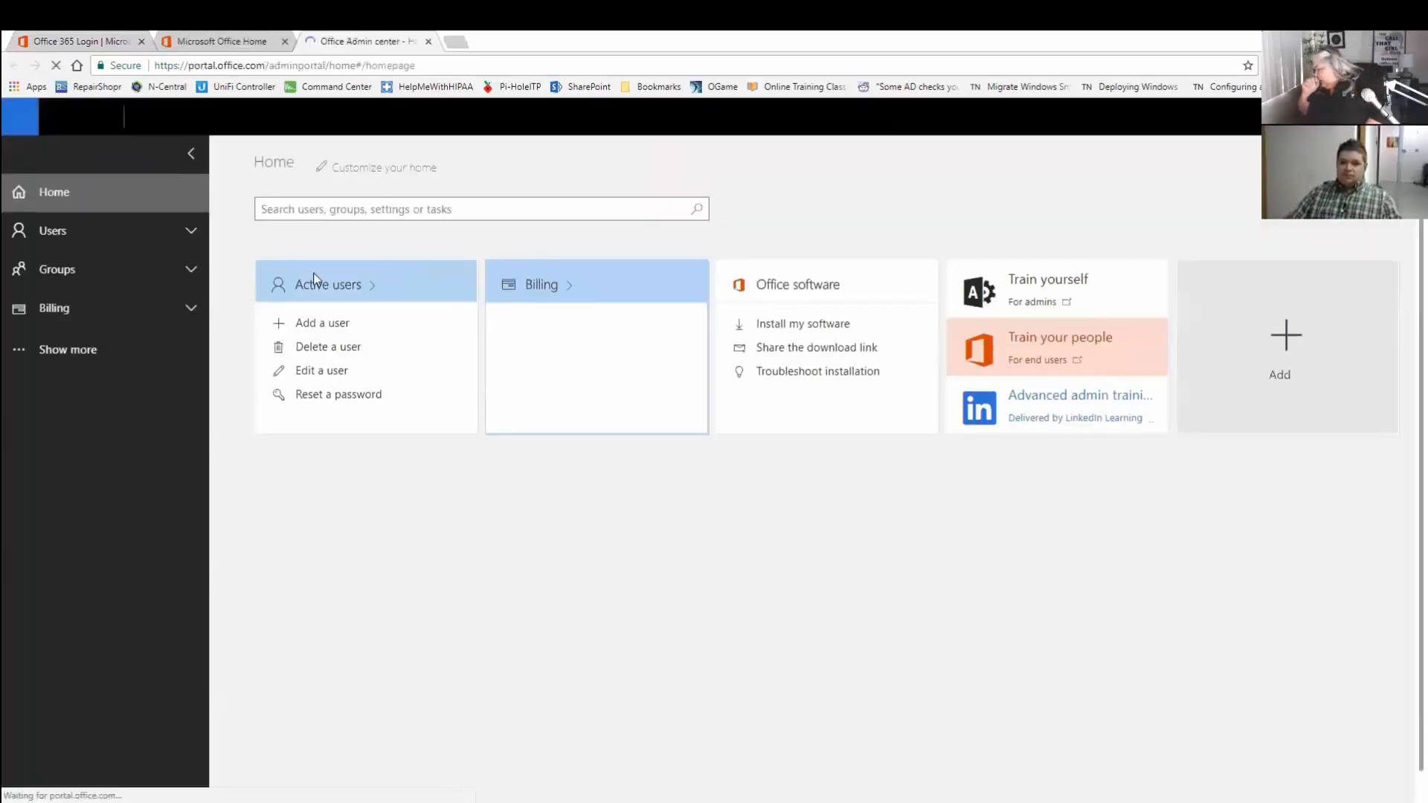
click(192, 368)
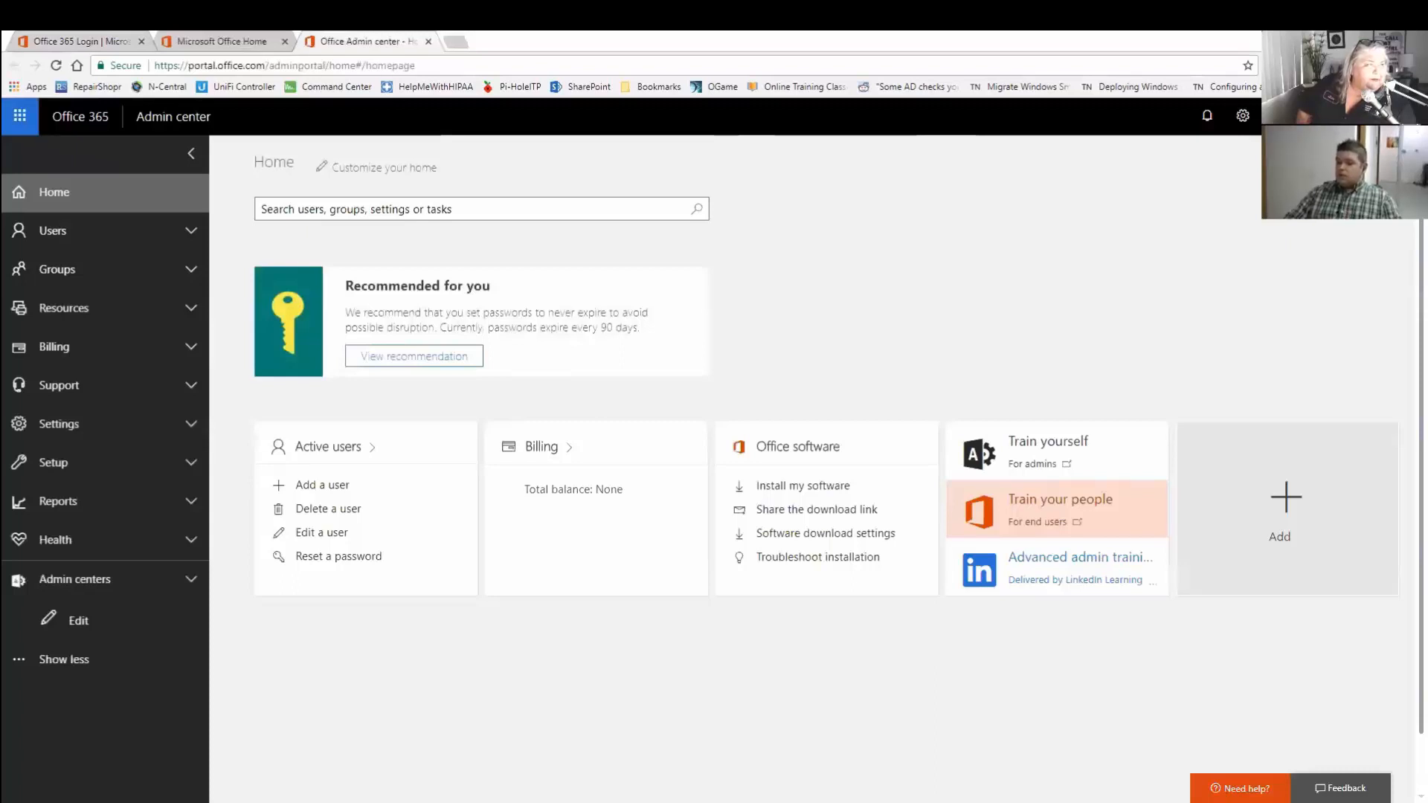
click(328, 486)
Fill in first name Test, last name User, username testuser, and job title 'Owne'.
click(840, 245)
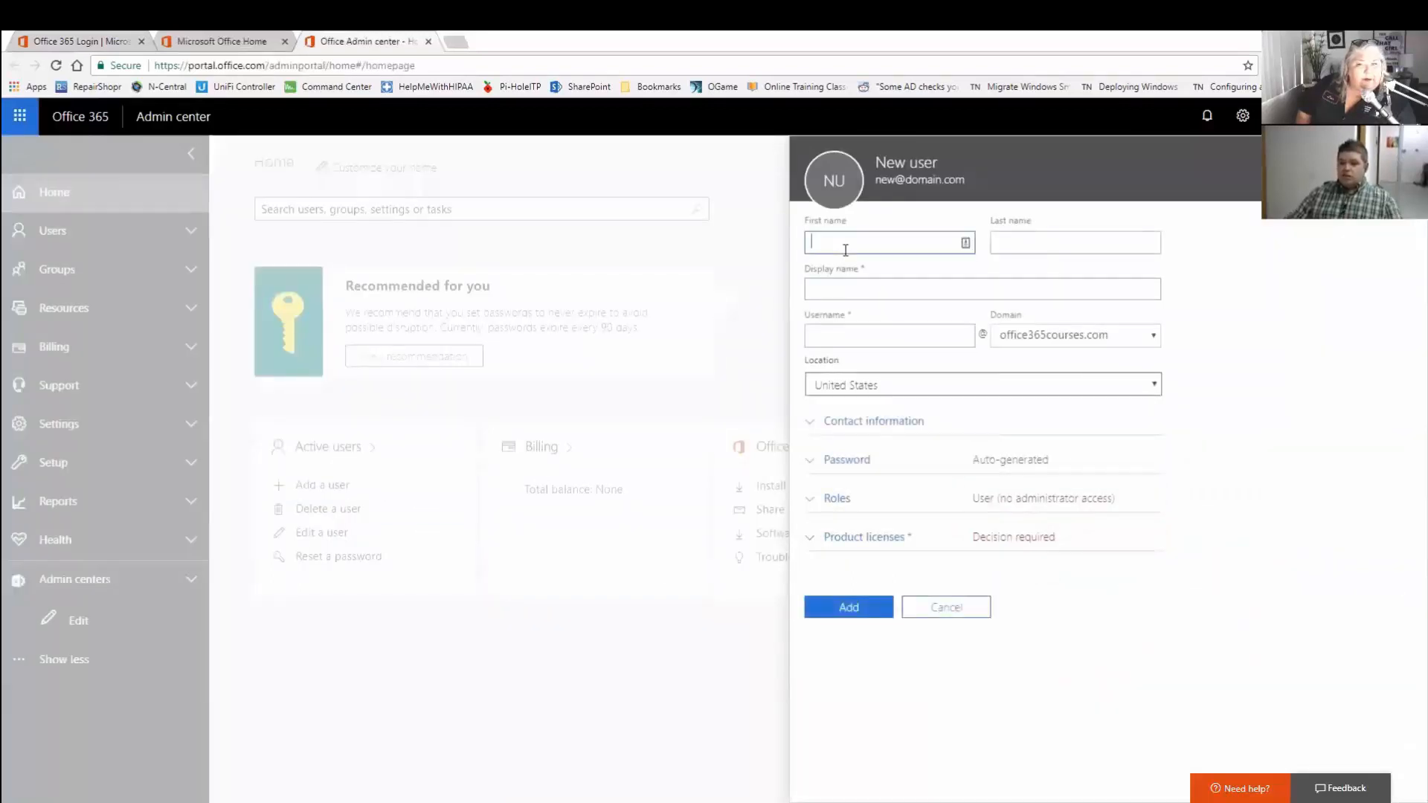
text(Test)
key(Tab)
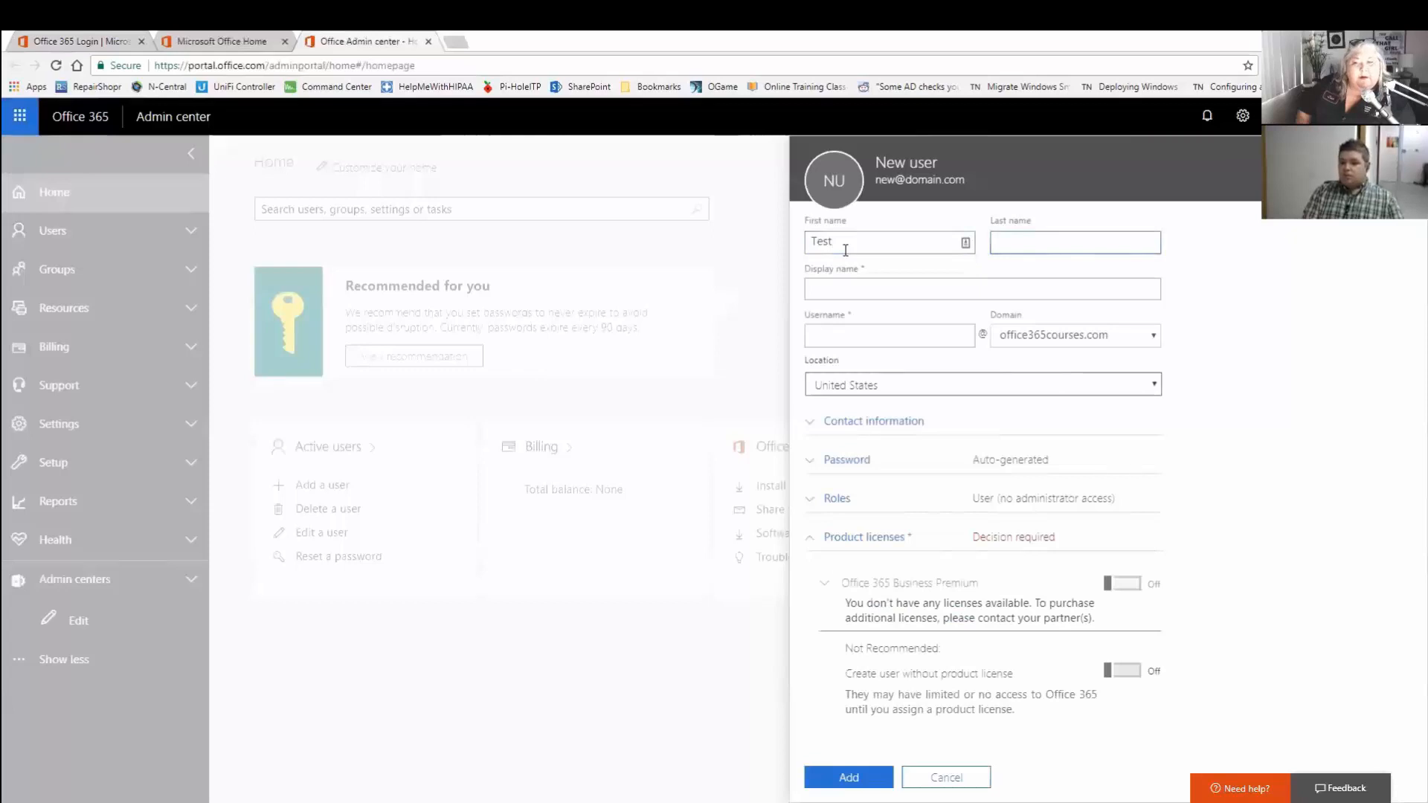
text(User)
key(Tab)
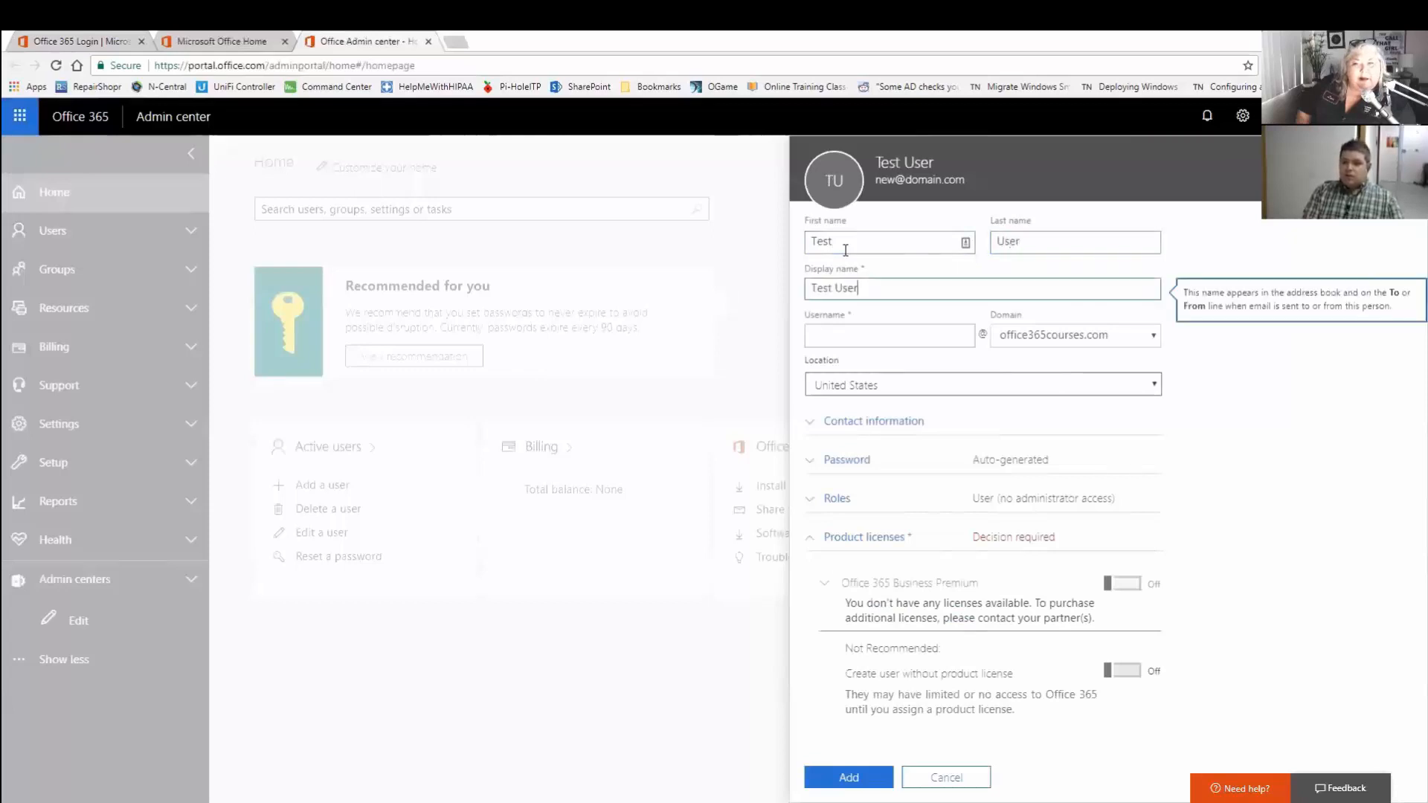
key(Tab)
text(test)
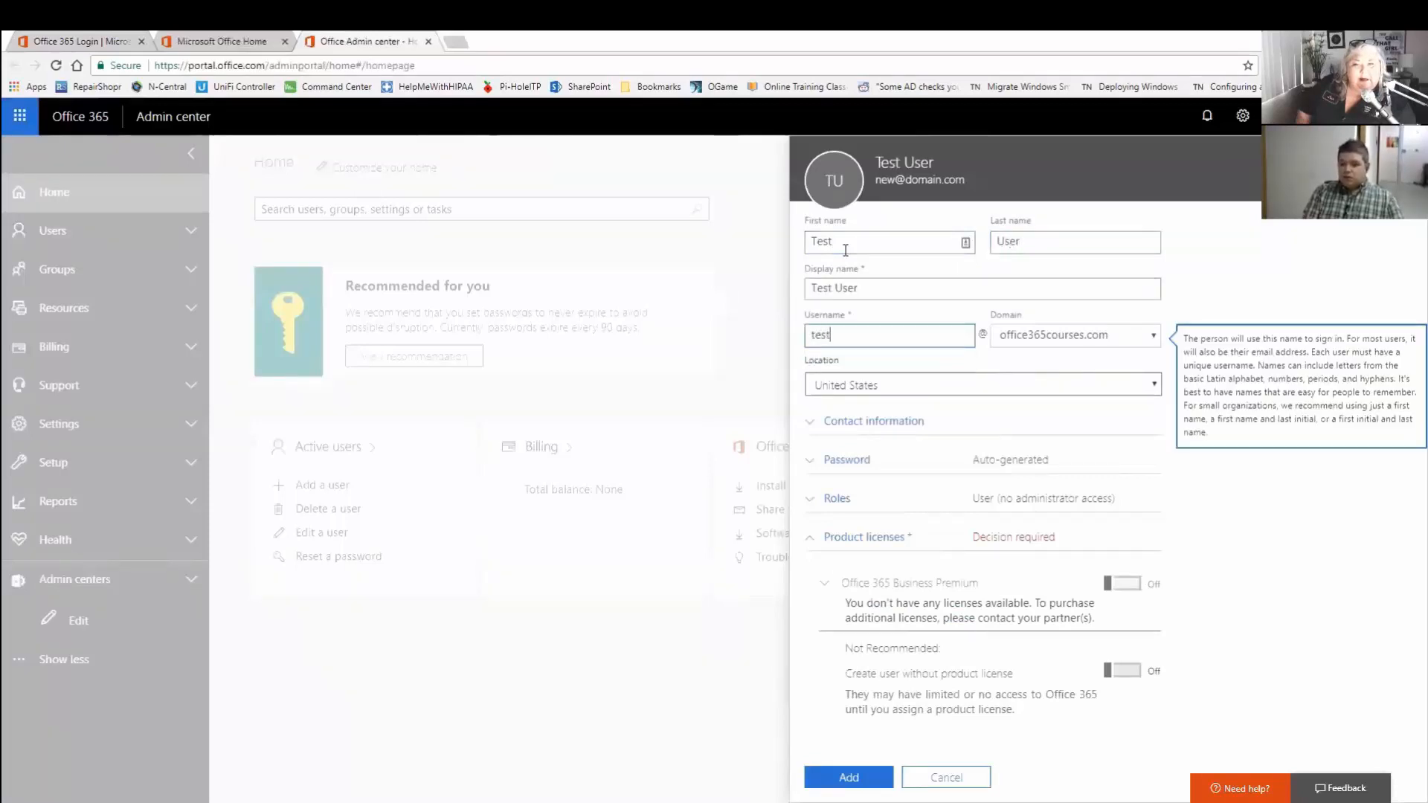
text(user)
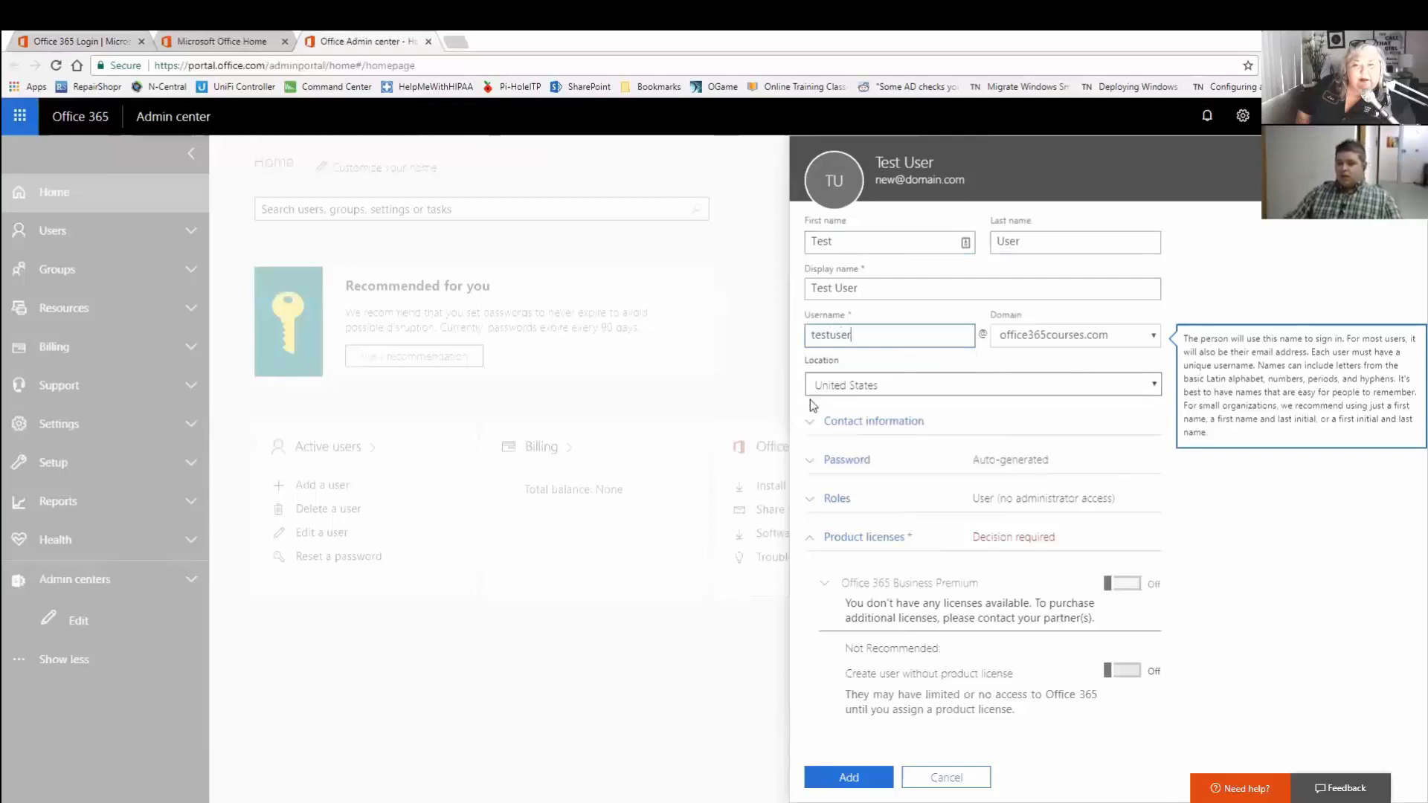
click(835, 422)
scroll(901, 442, down, 2)
click(867, 331)
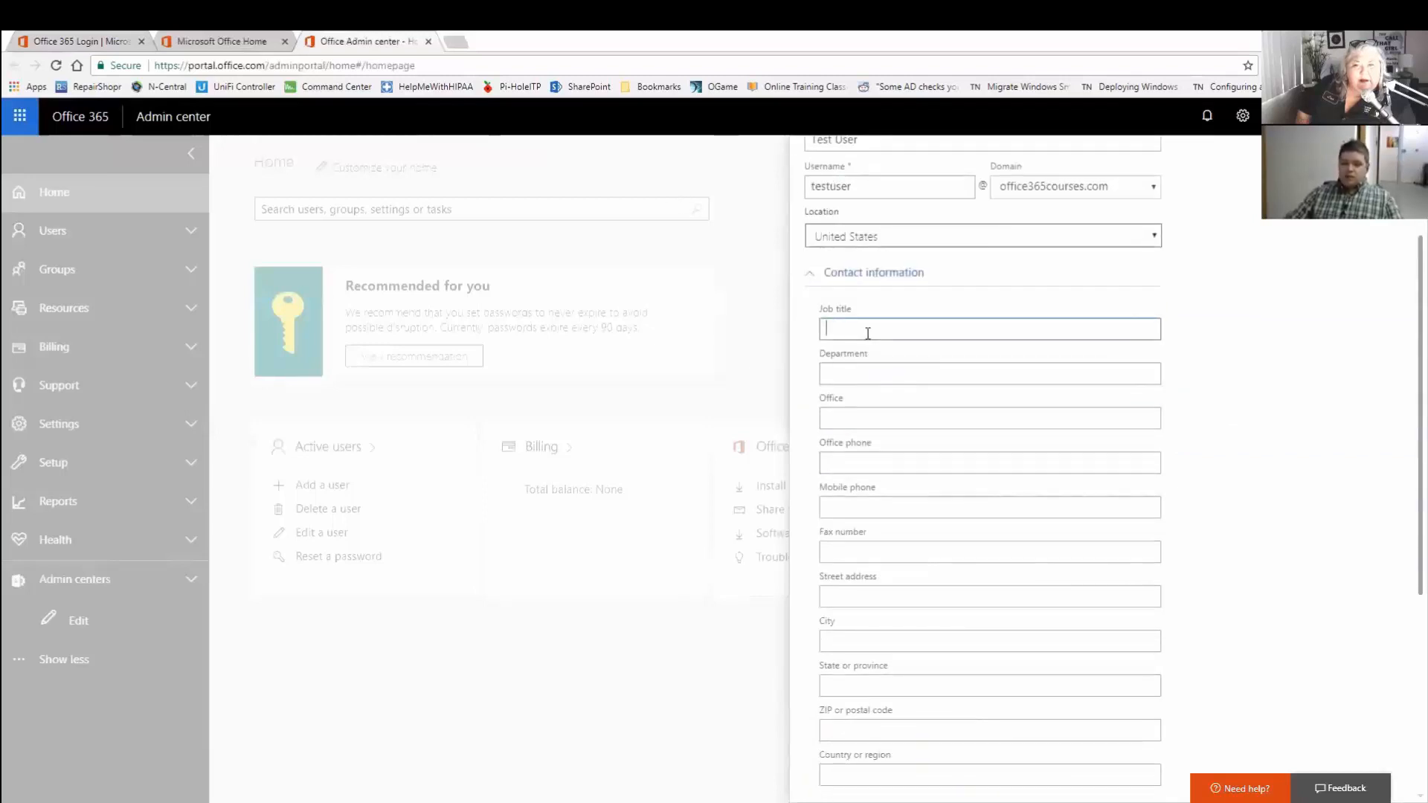
text(Owner)
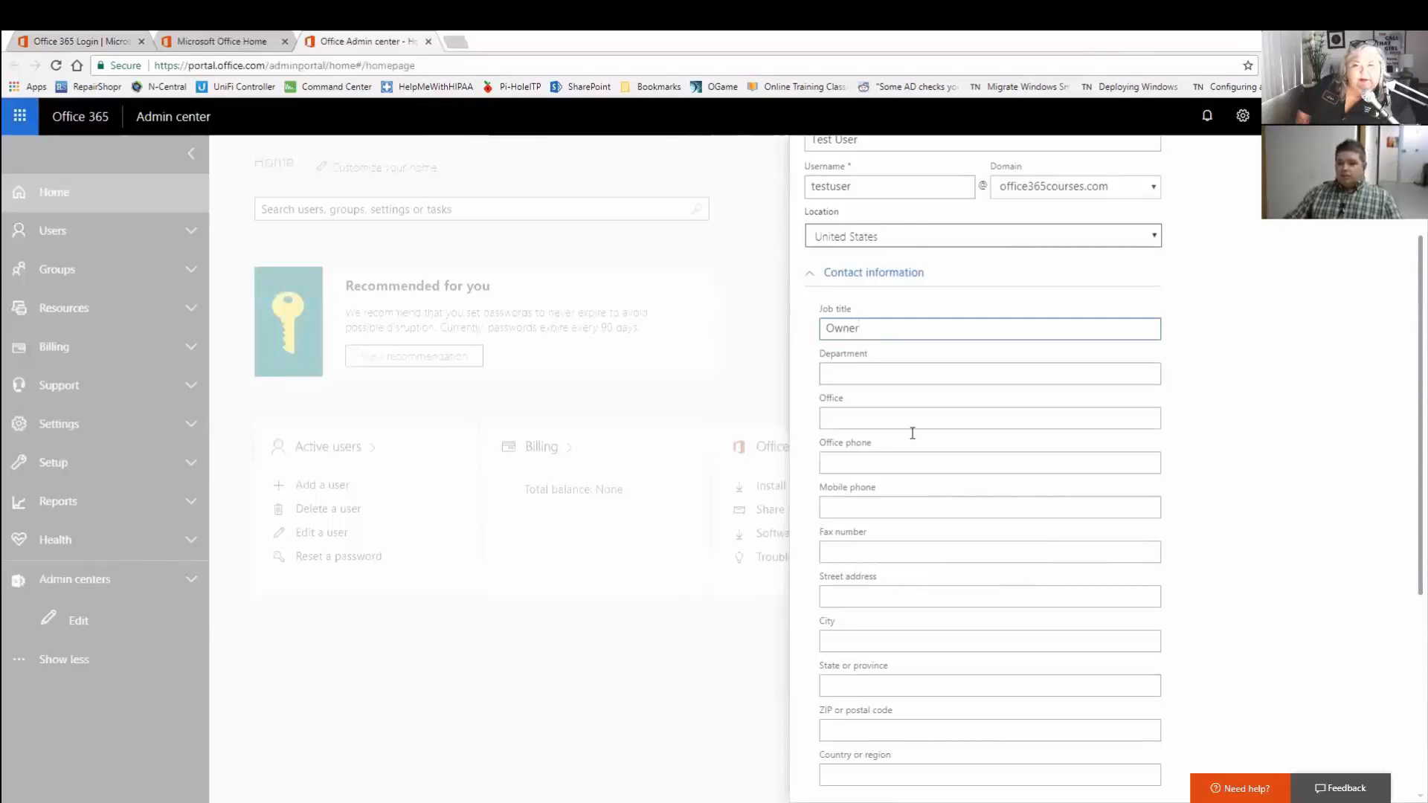
Toggle 'Create user without product license' on and off, then cancel the new user.
scroll(912, 434, down, 5)
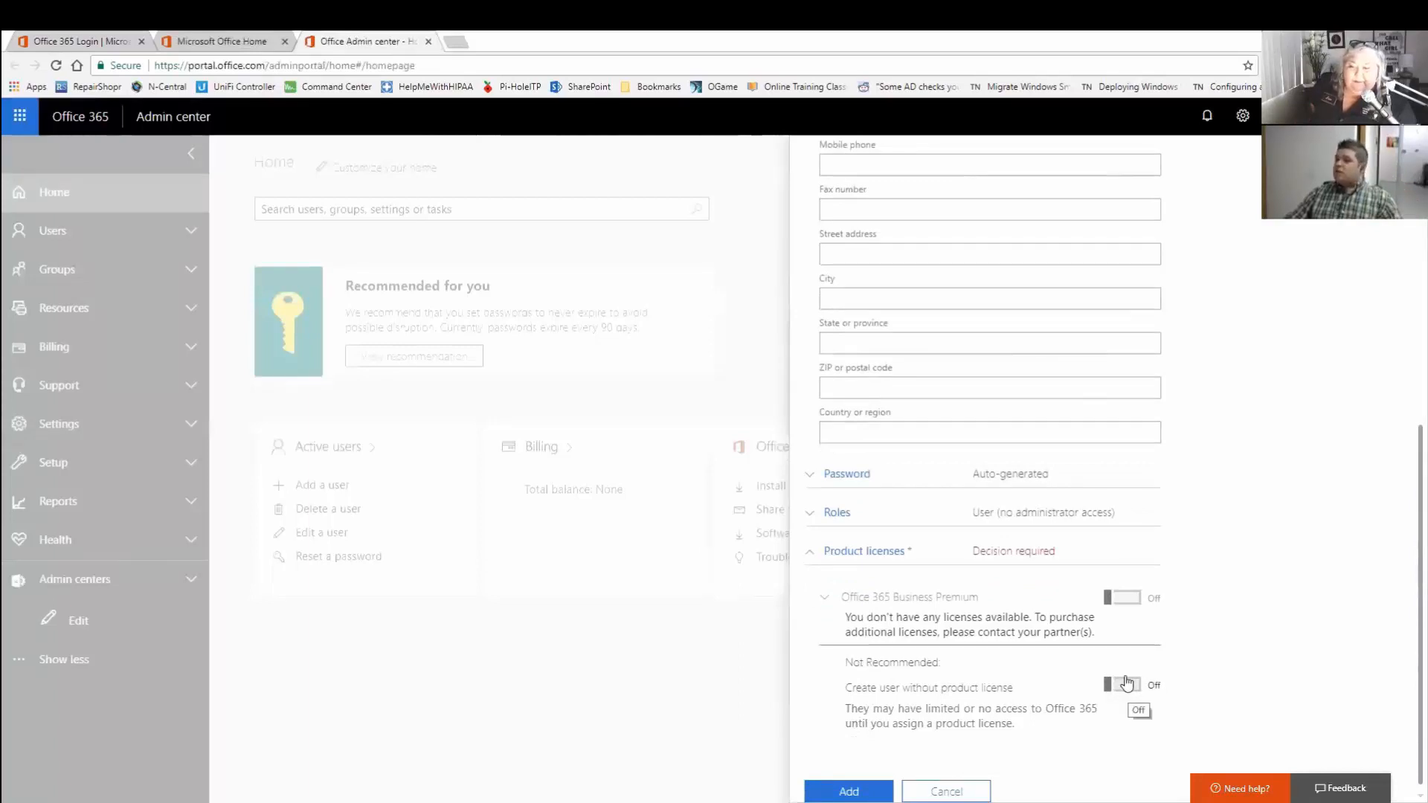
click(1127, 684)
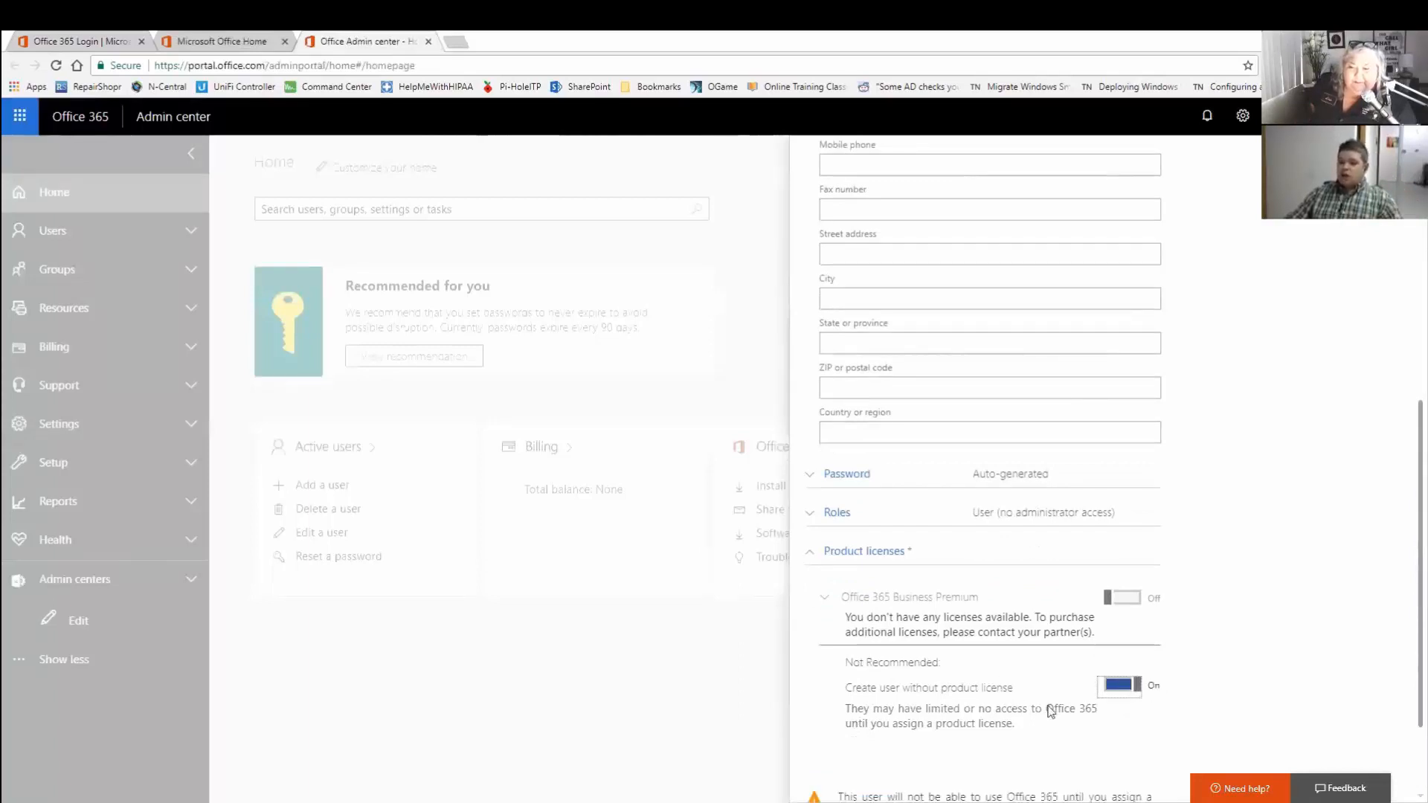
scroll(1051, 711, down, 2)
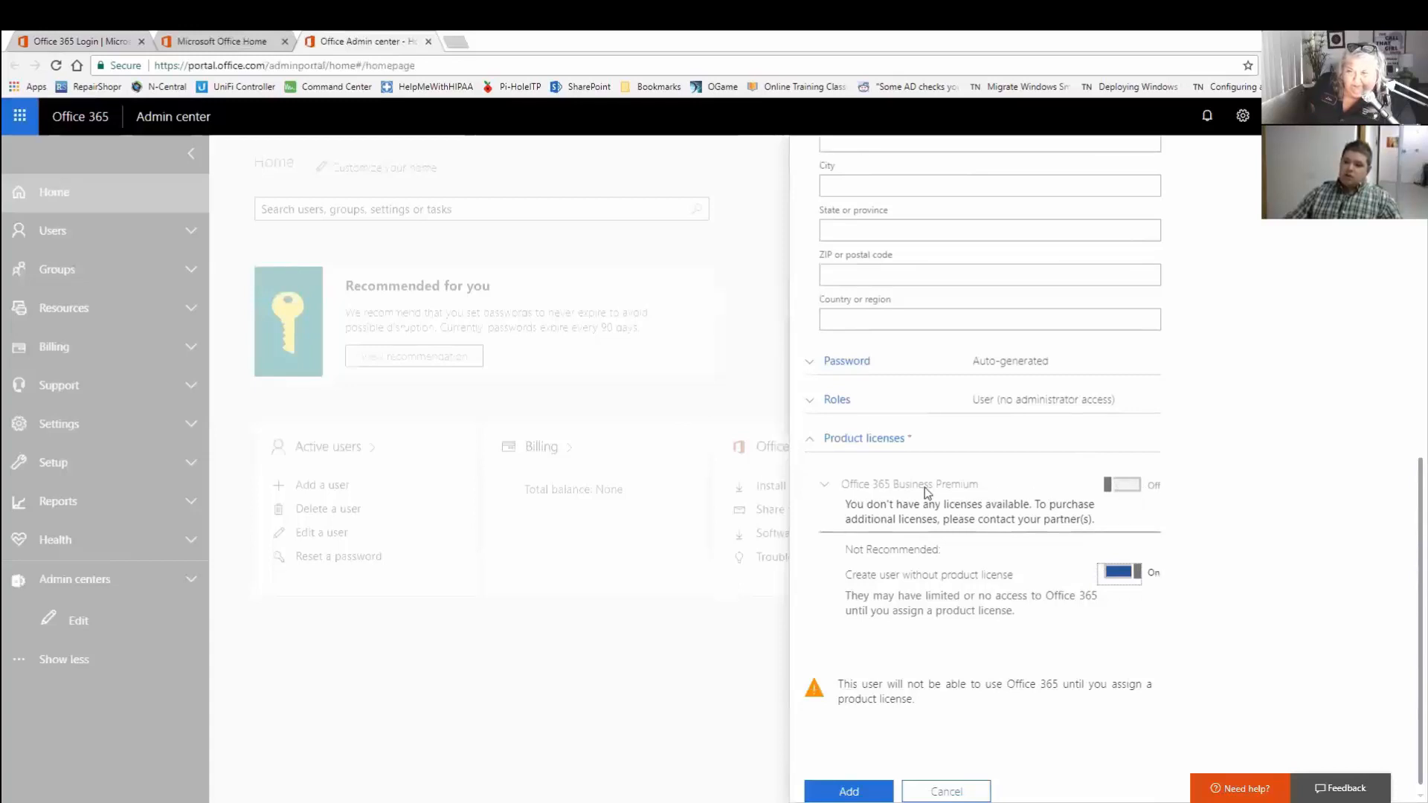
click(1119, 572)
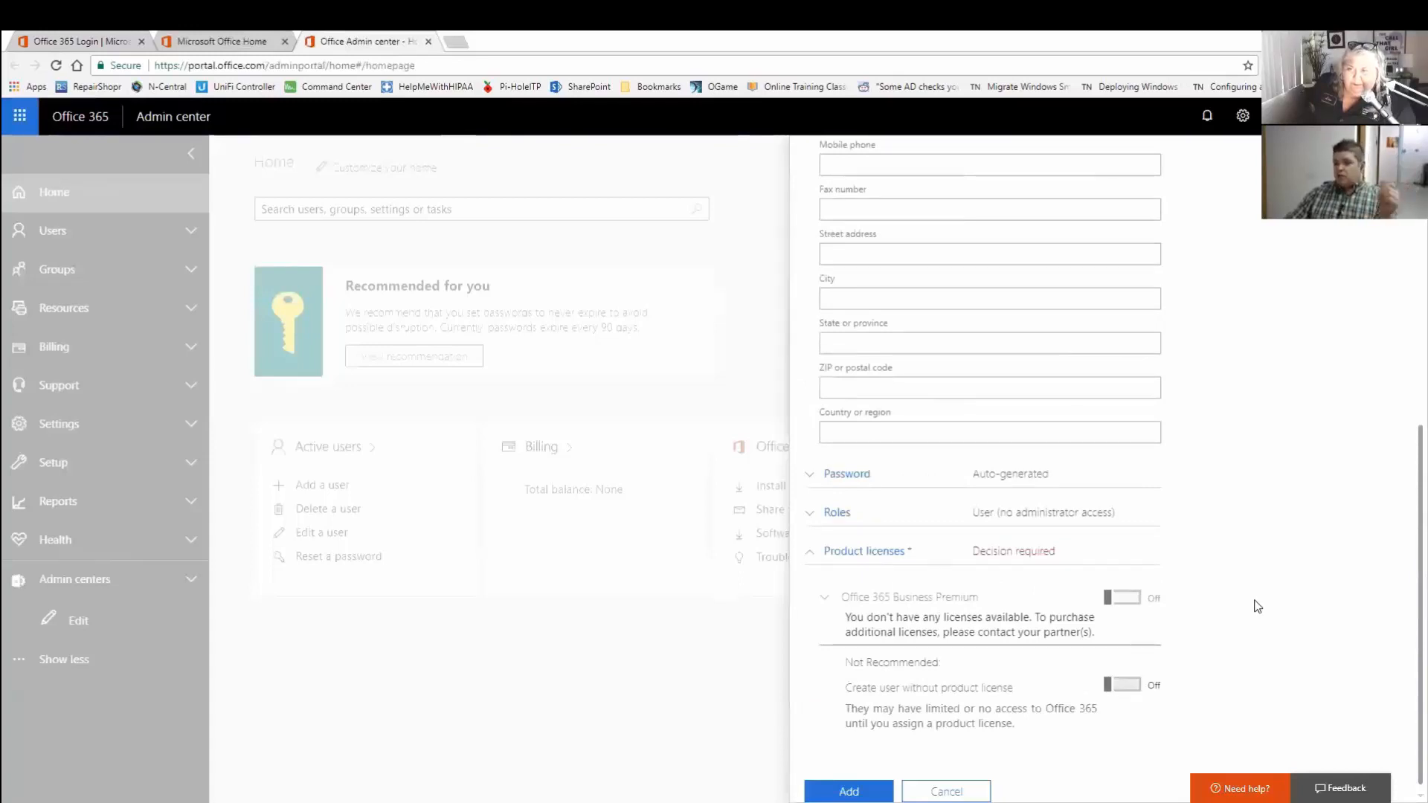
click(964, 787)
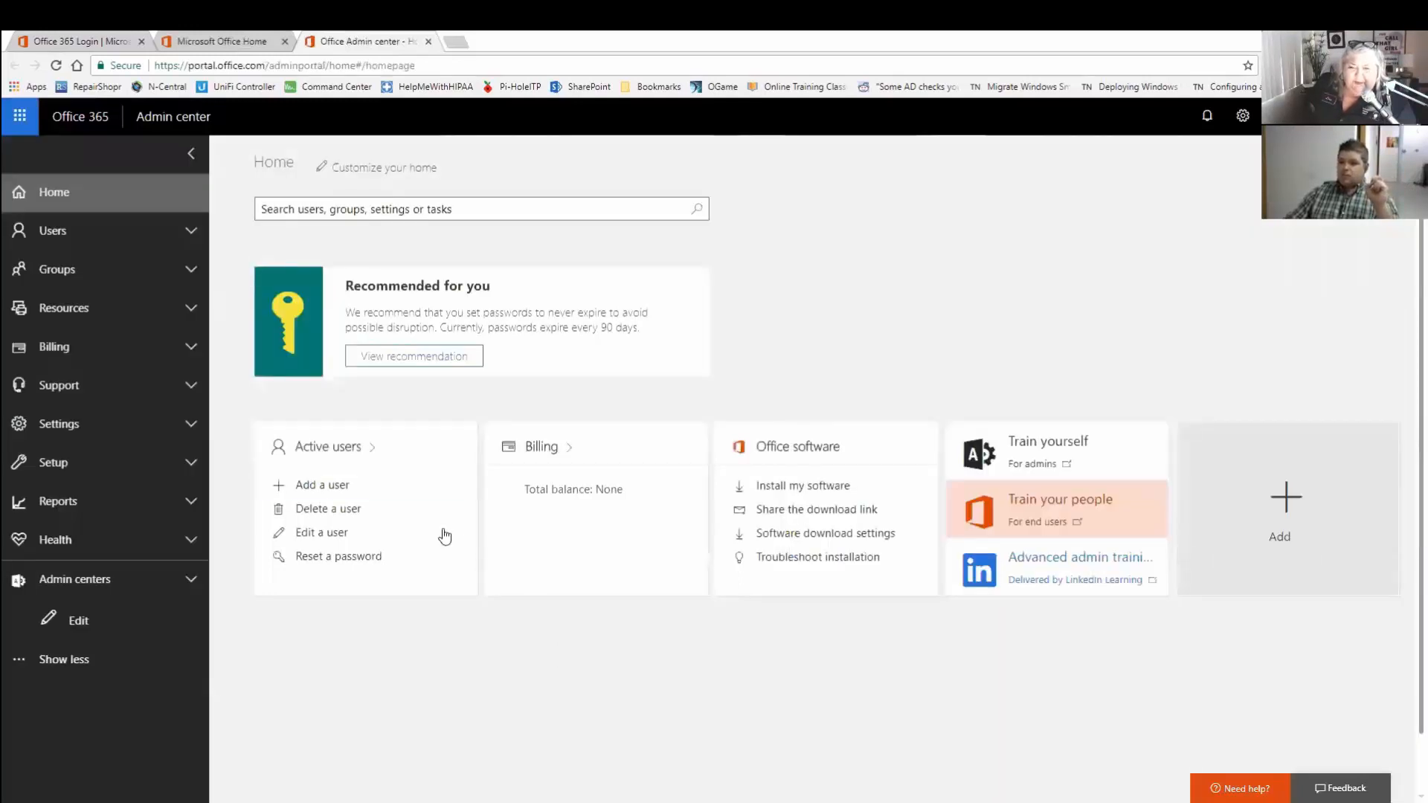
click(339, 487)
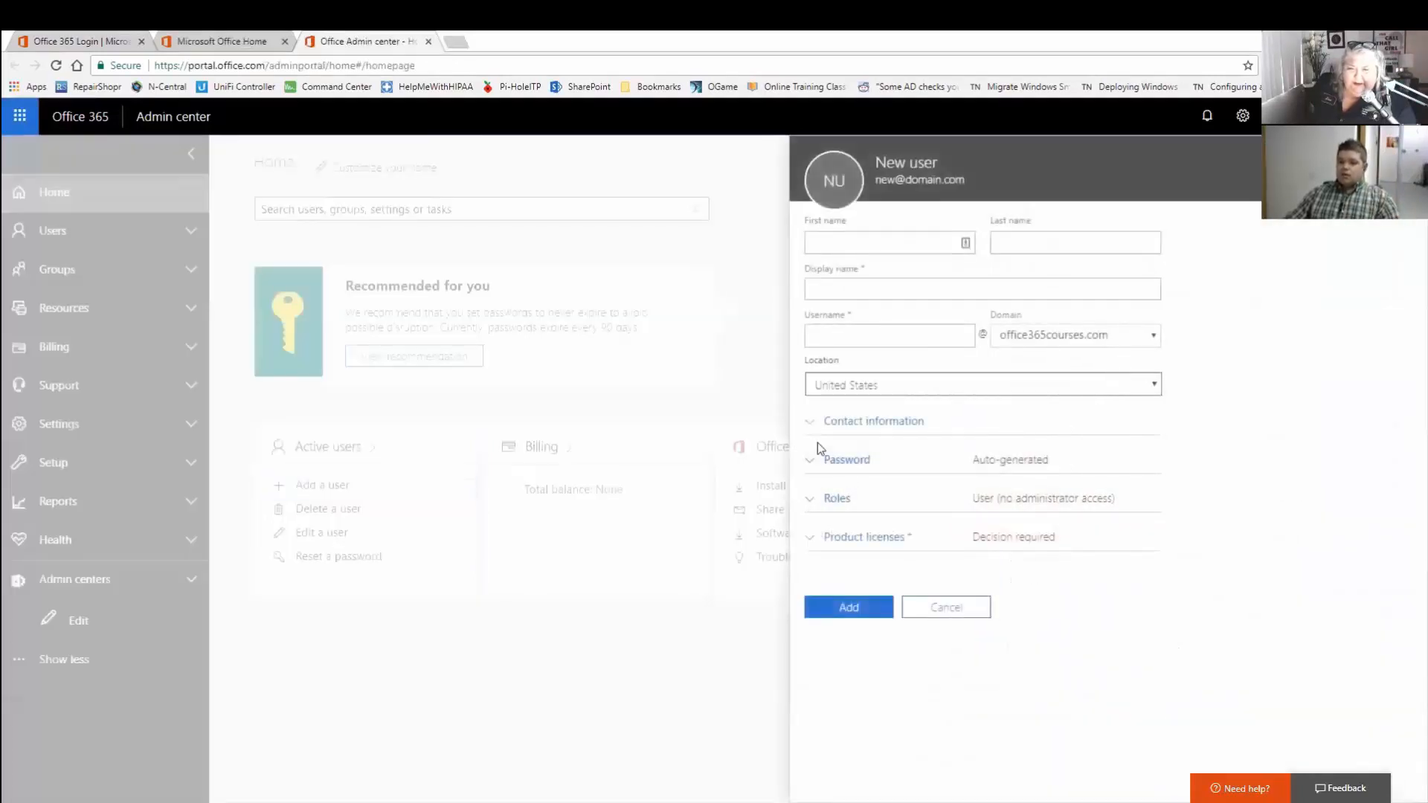
click(850, 467)
scroll(987, 500, down, 1)
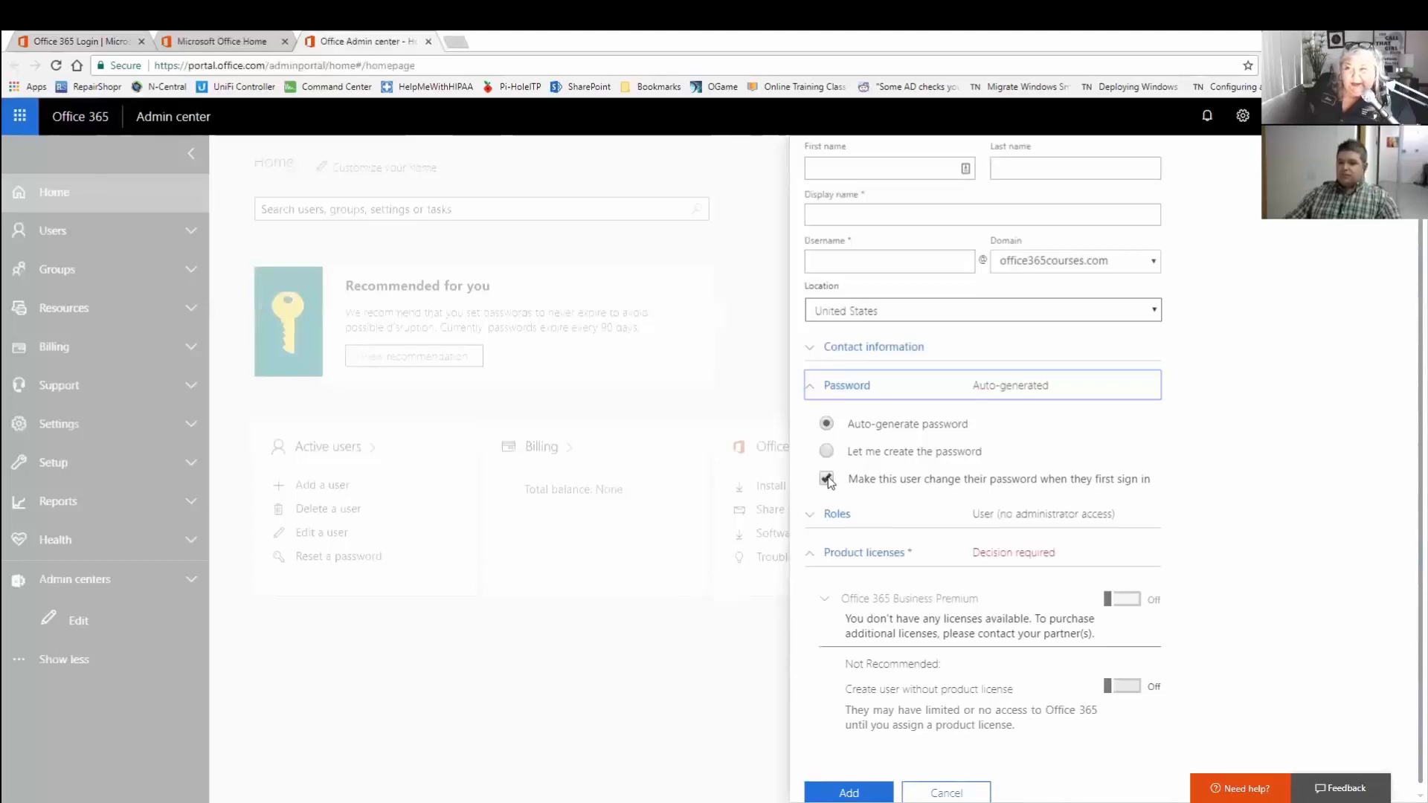
click(1252, 451)
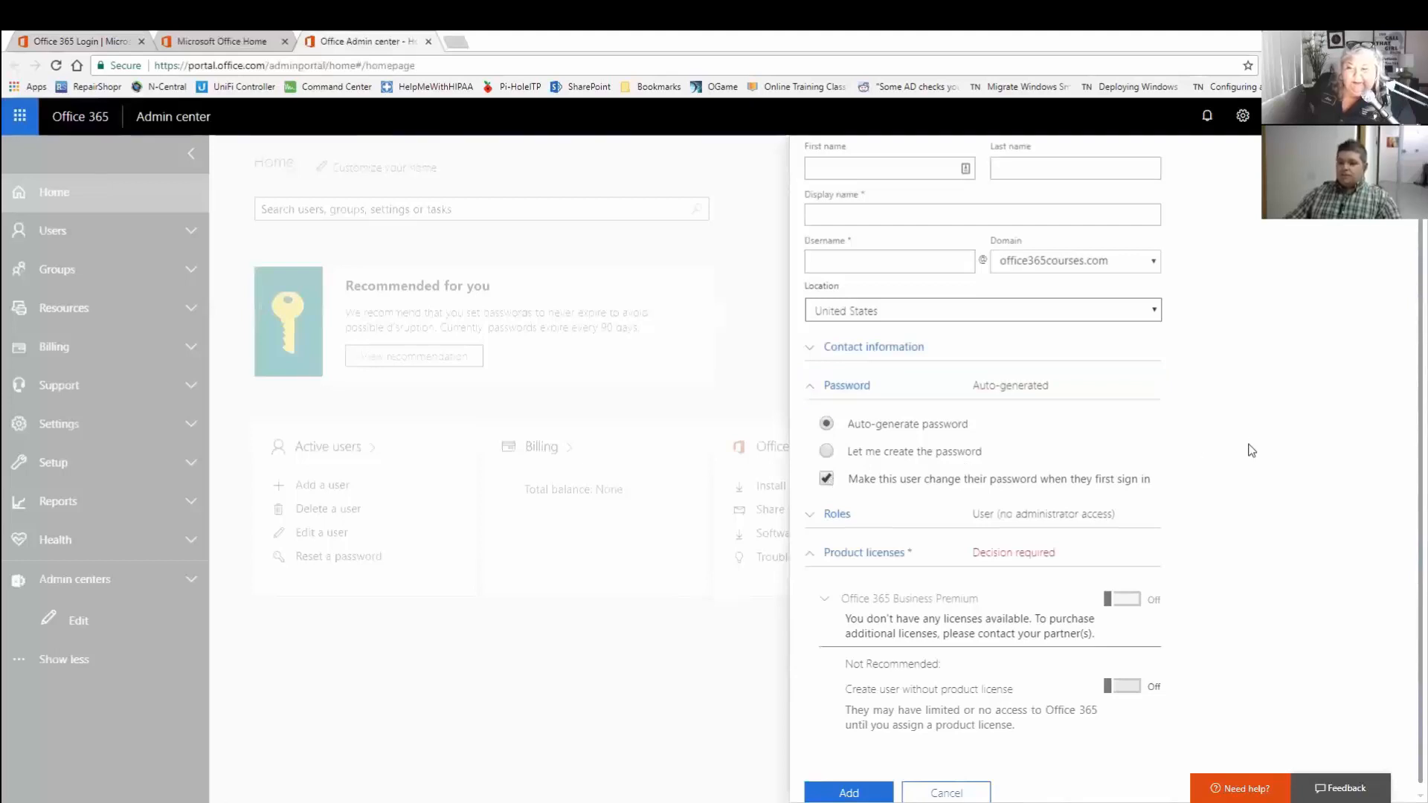
scroll(1247, 448, down, 1)
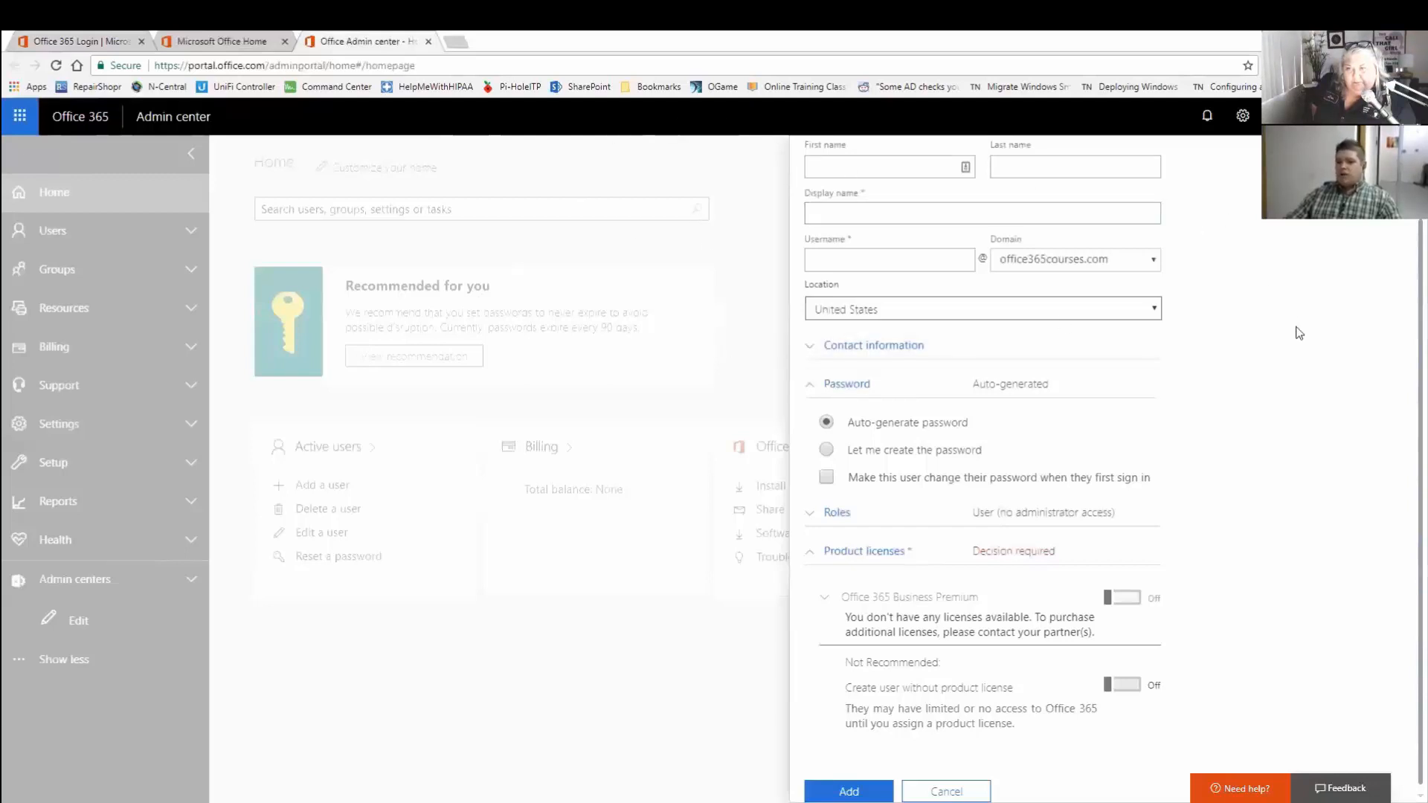
scroll(1301, 362, up, 2)
scroll(1283, 417, down, 2)
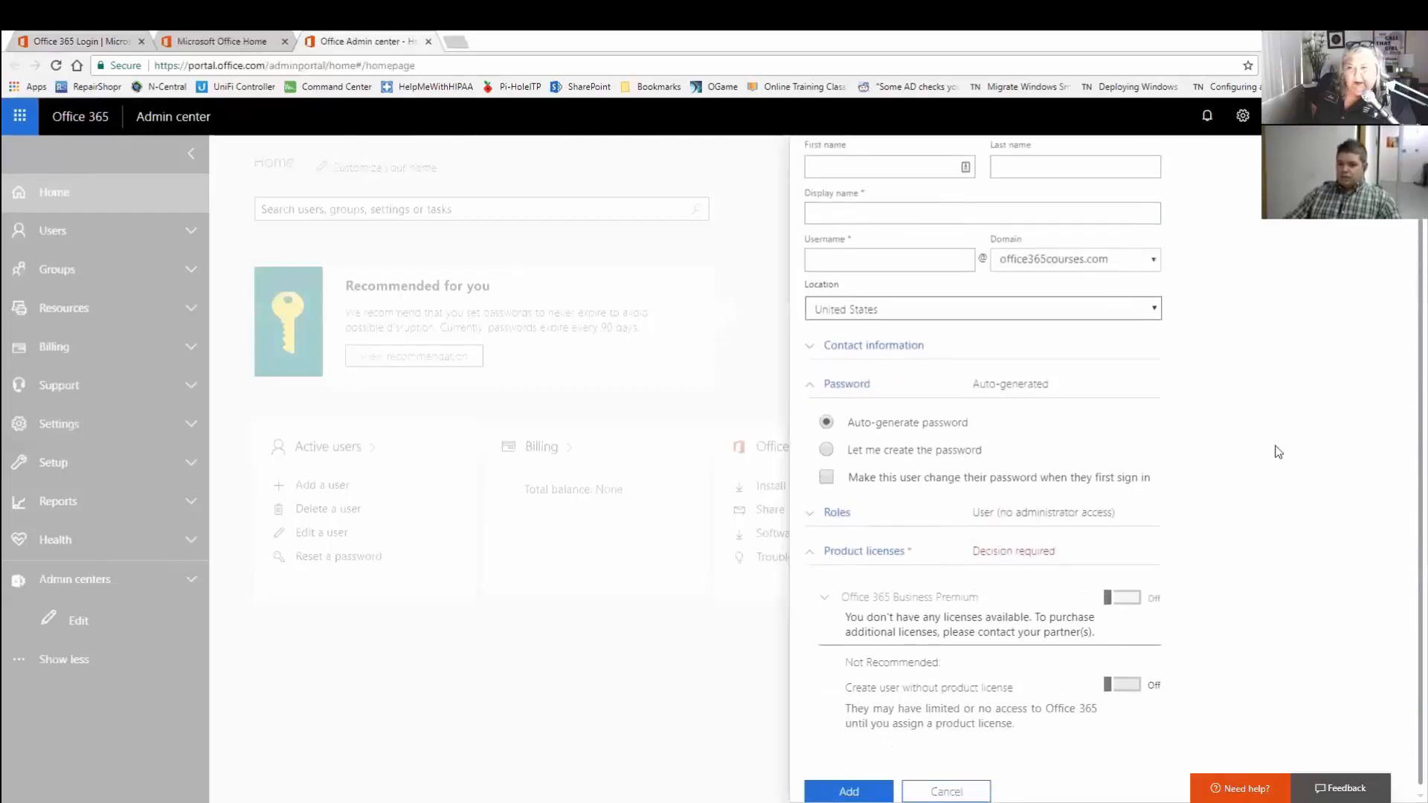
click(944, 790)
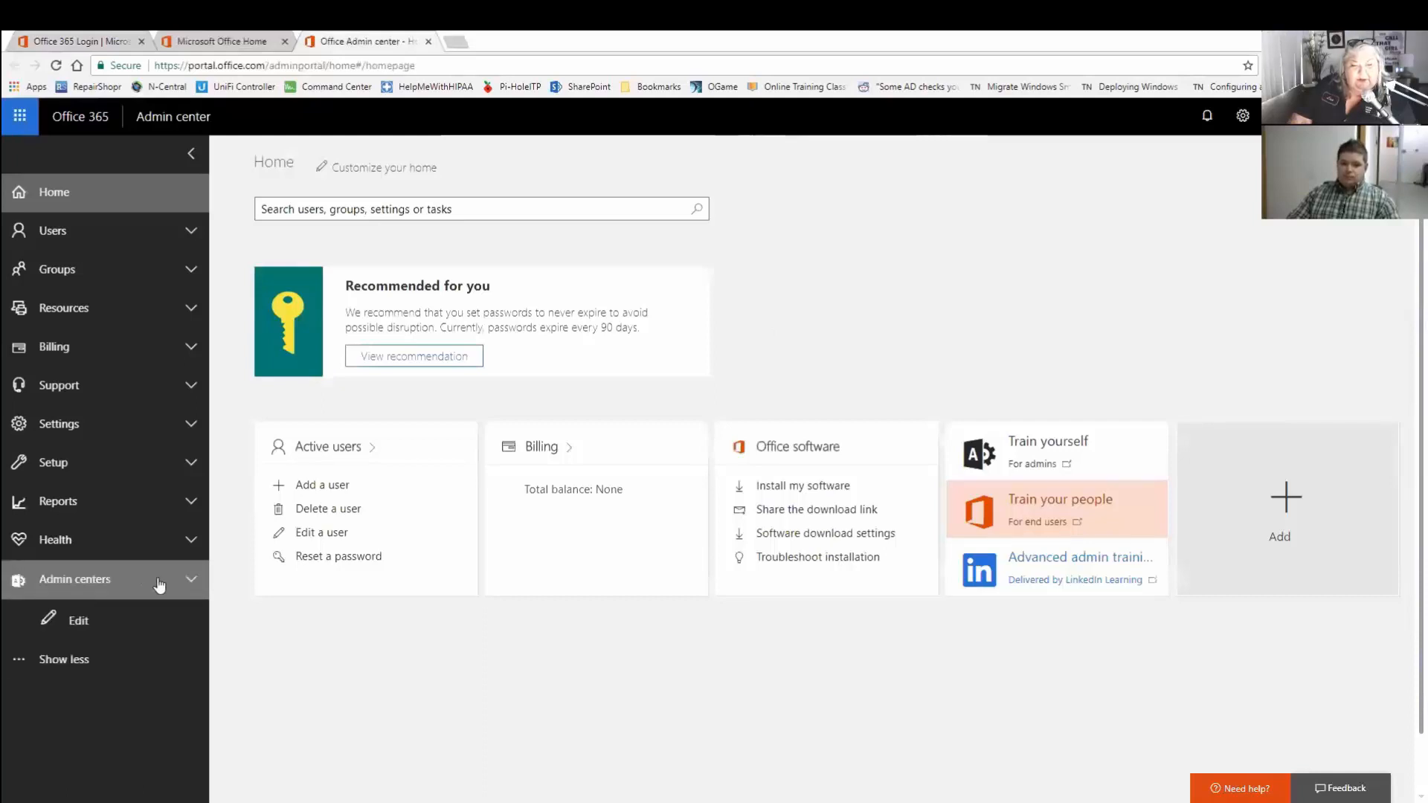
Expand Admin centers and Groups in the left navigation to list their pages.
click(191, 582)
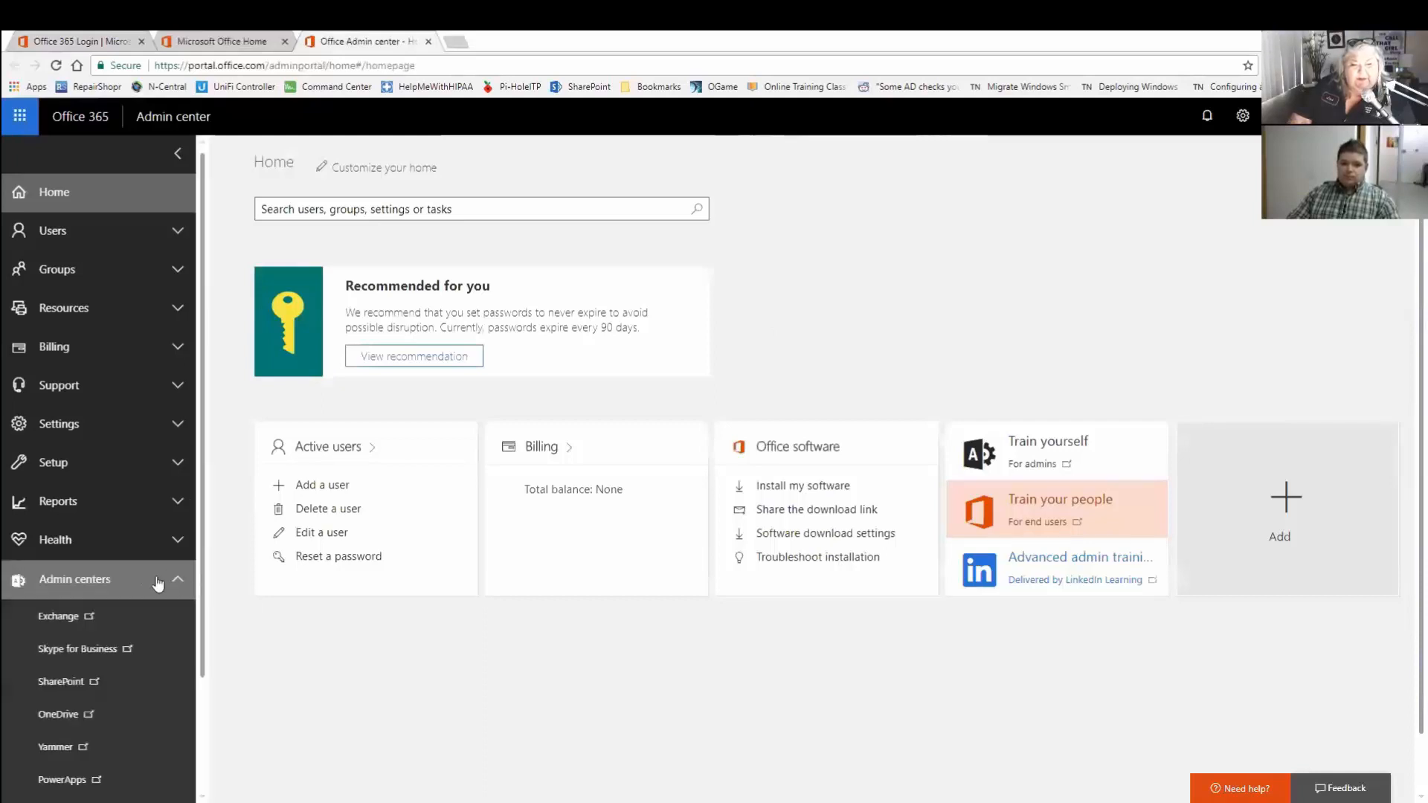
scroll(156, 584, down, 2)
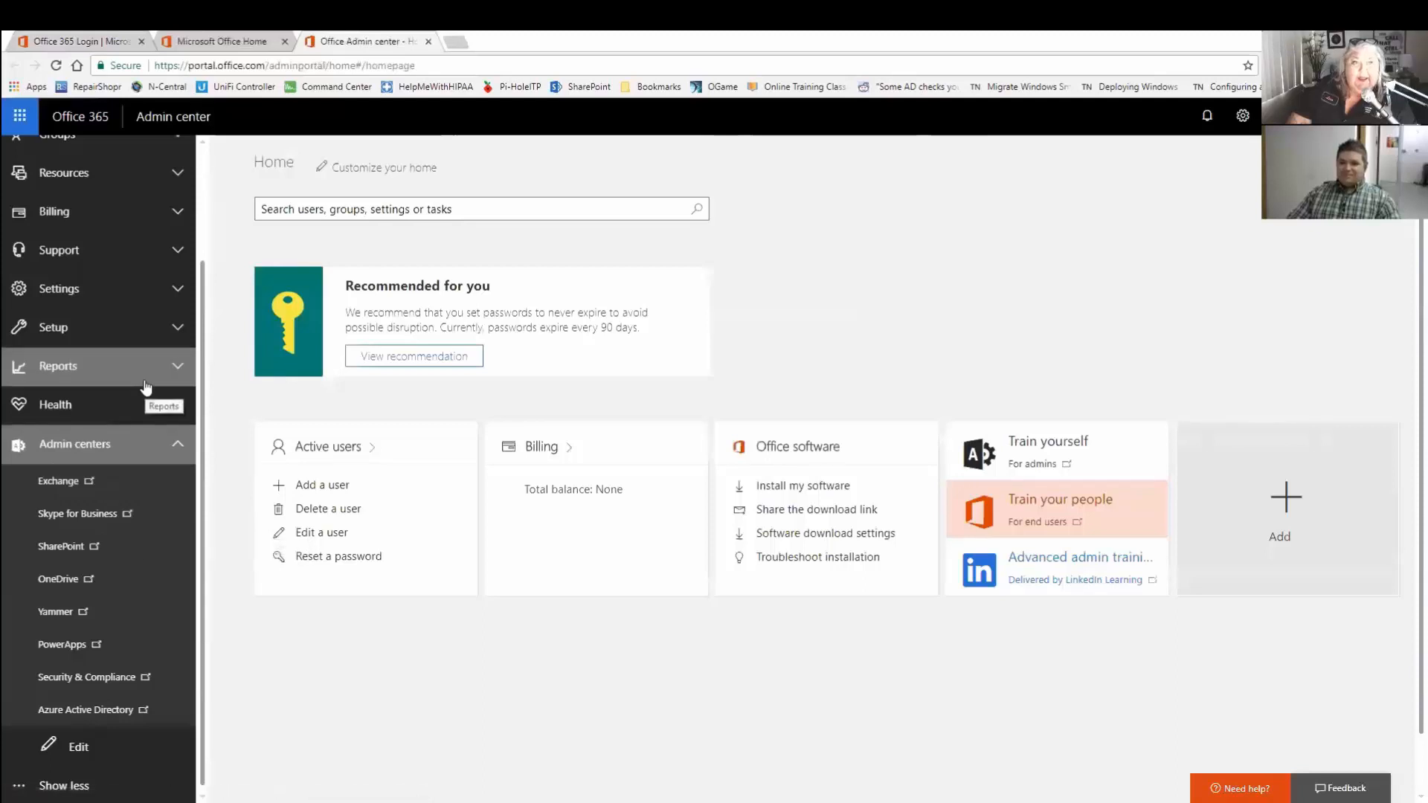
scroll(145, 375, up, 3)
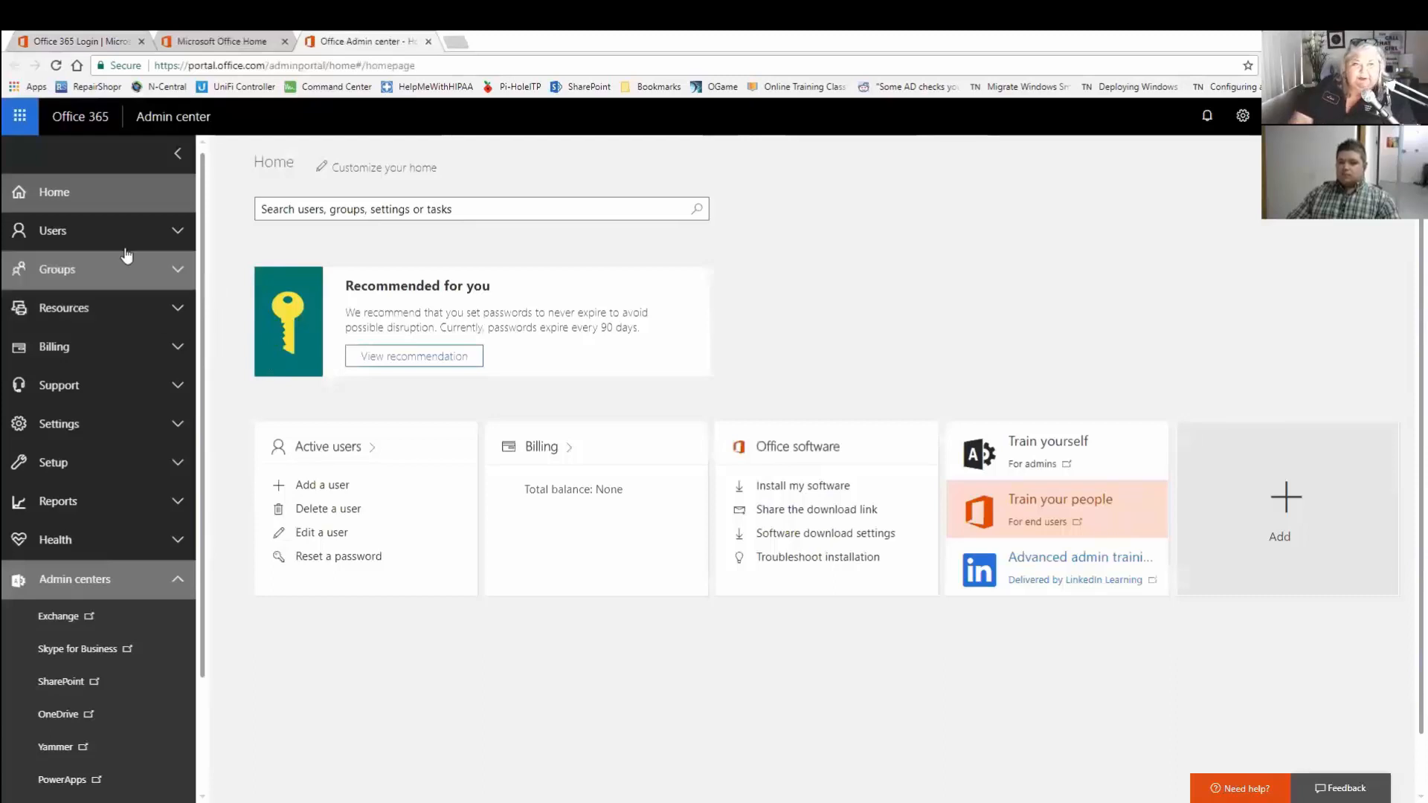
click(71, 272)
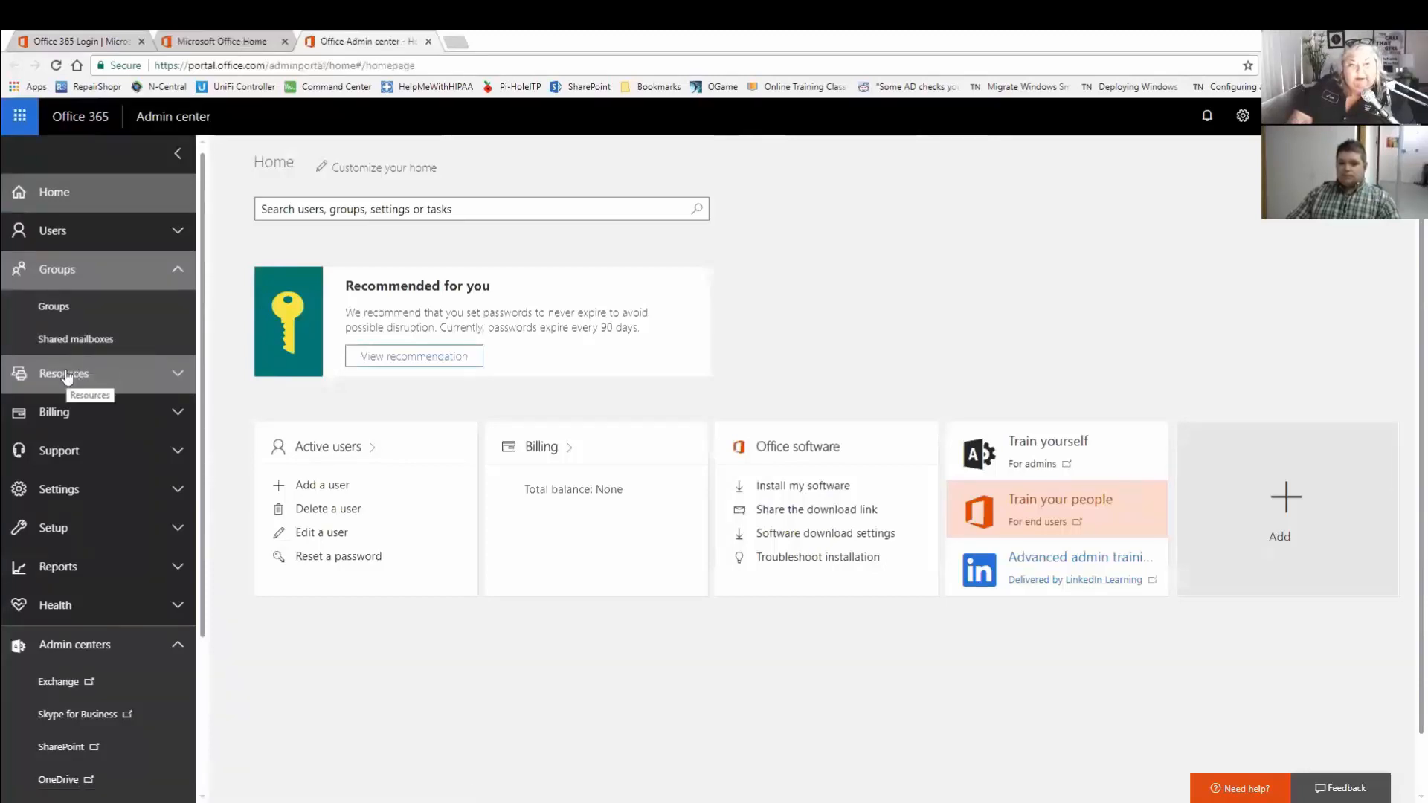
scroll(65, 376, down, 3)
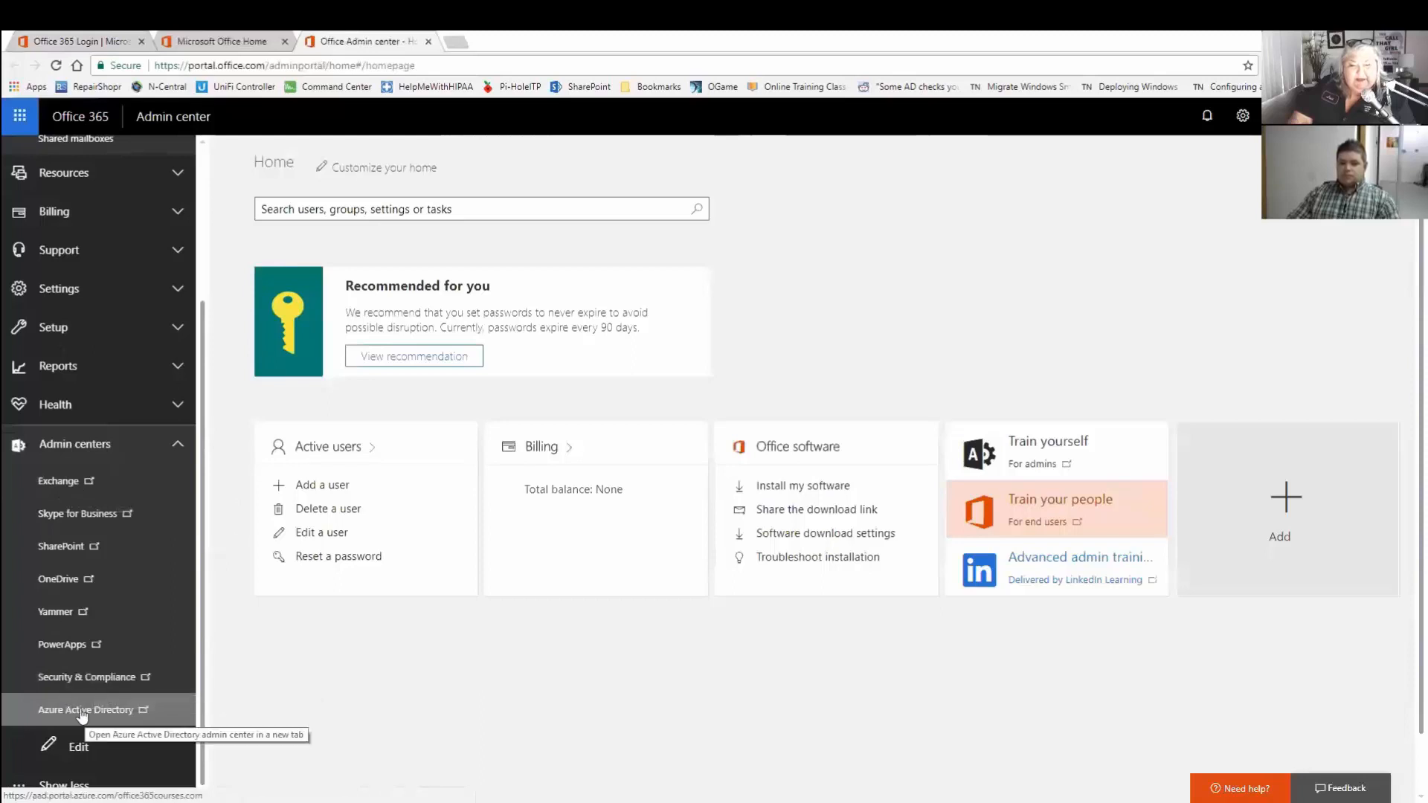
Open SharePoint admin center's site collections in a new tab, then return to the Office Admin tab.
click(64, 550)
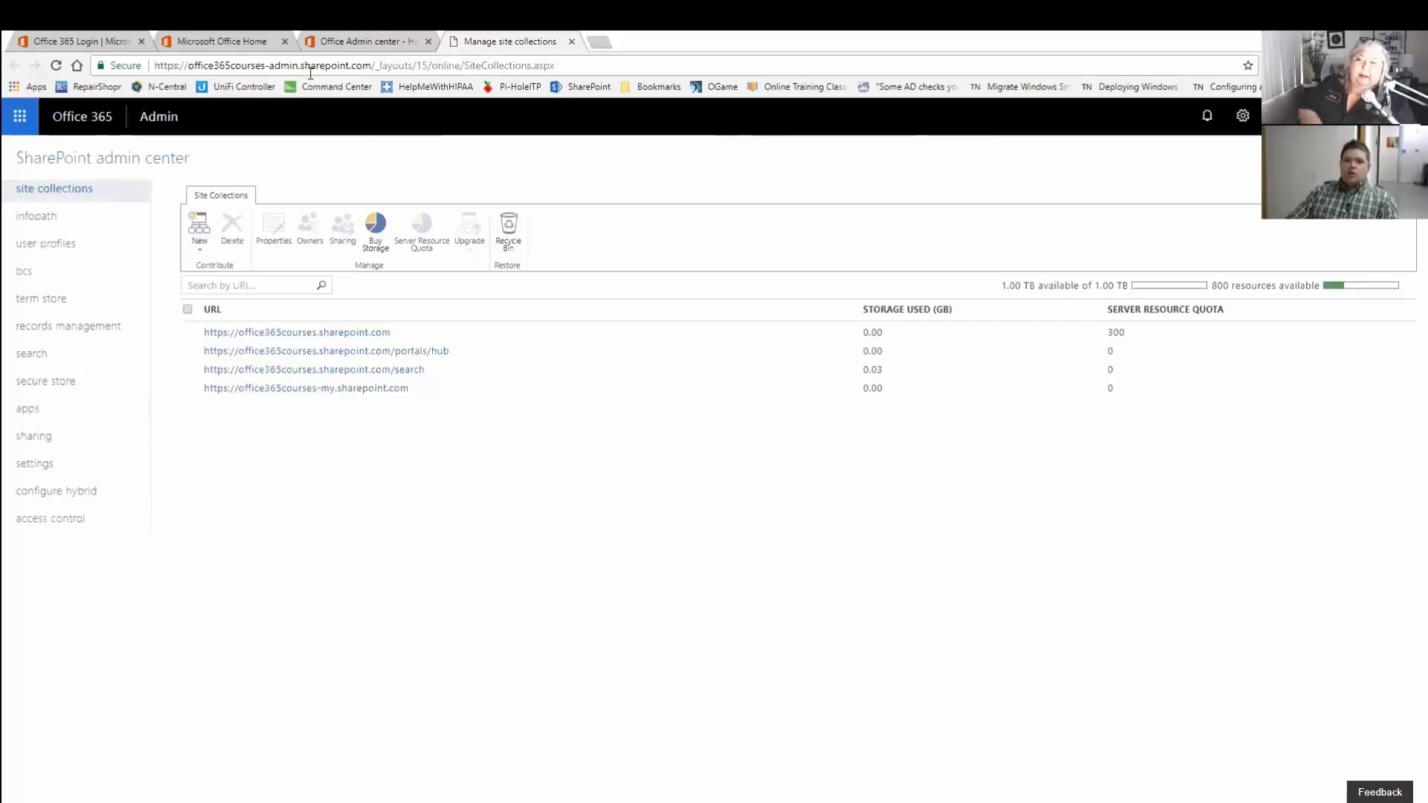
click(387, 40)
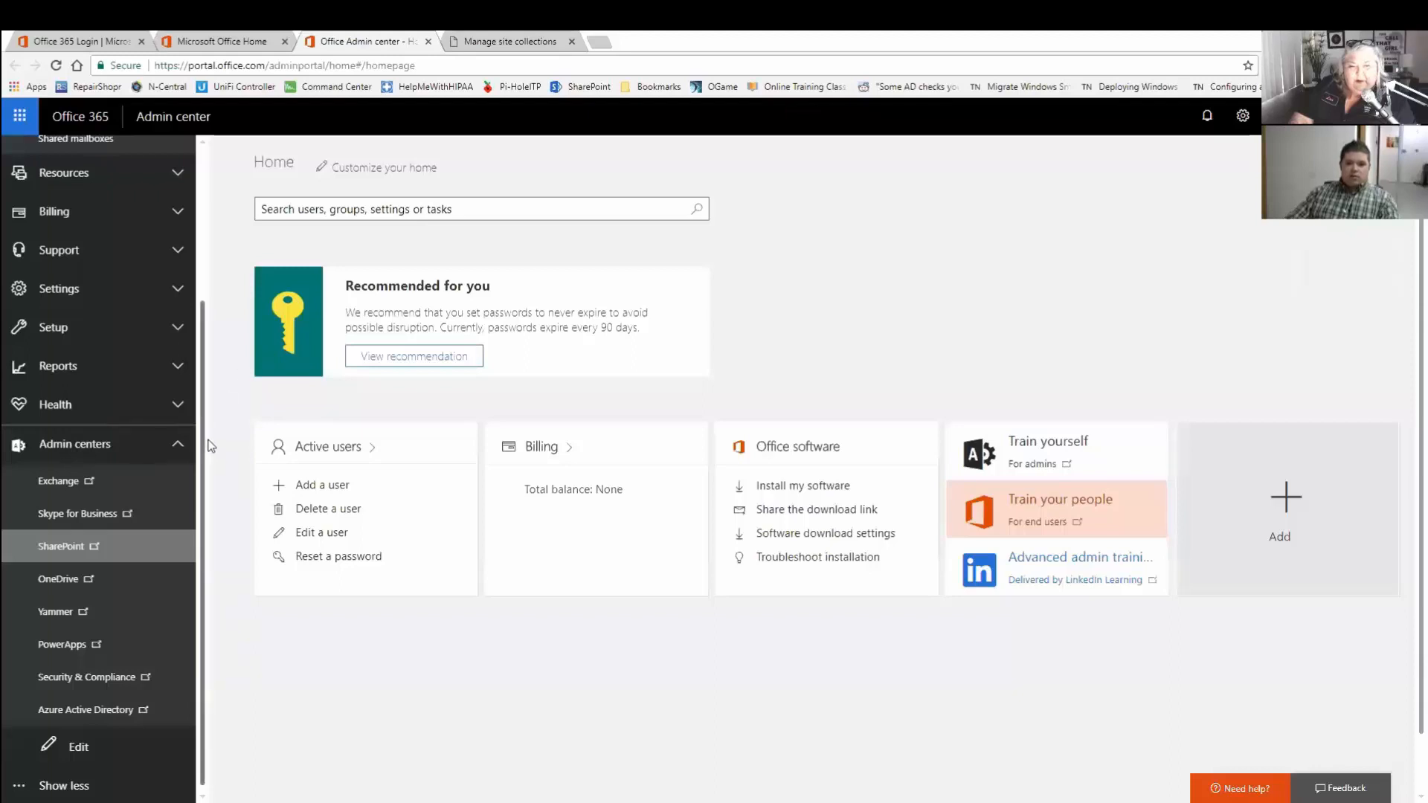
View Domains under Setup, then launch the Exchange admin center in a new tab.
click(64, 332)
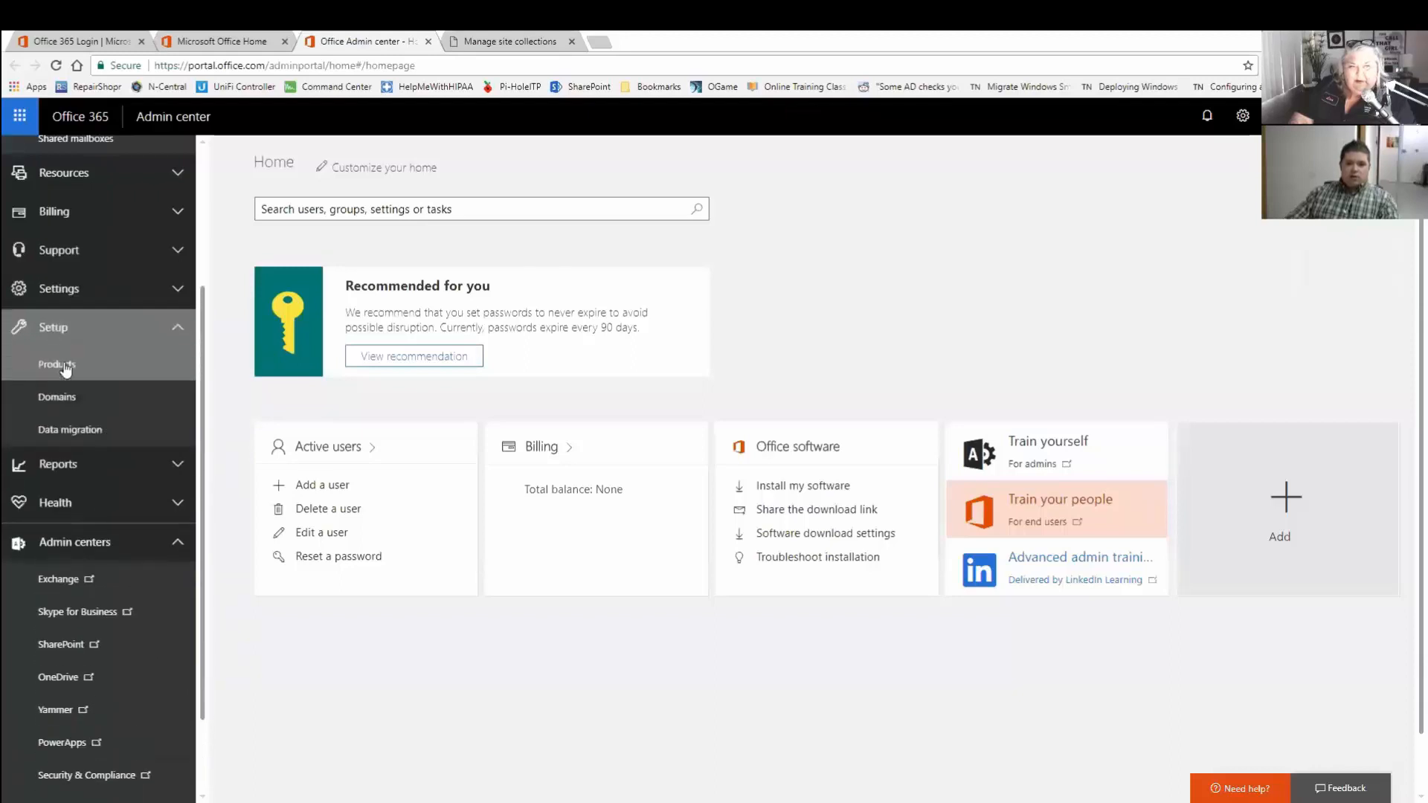
click(63, 397)
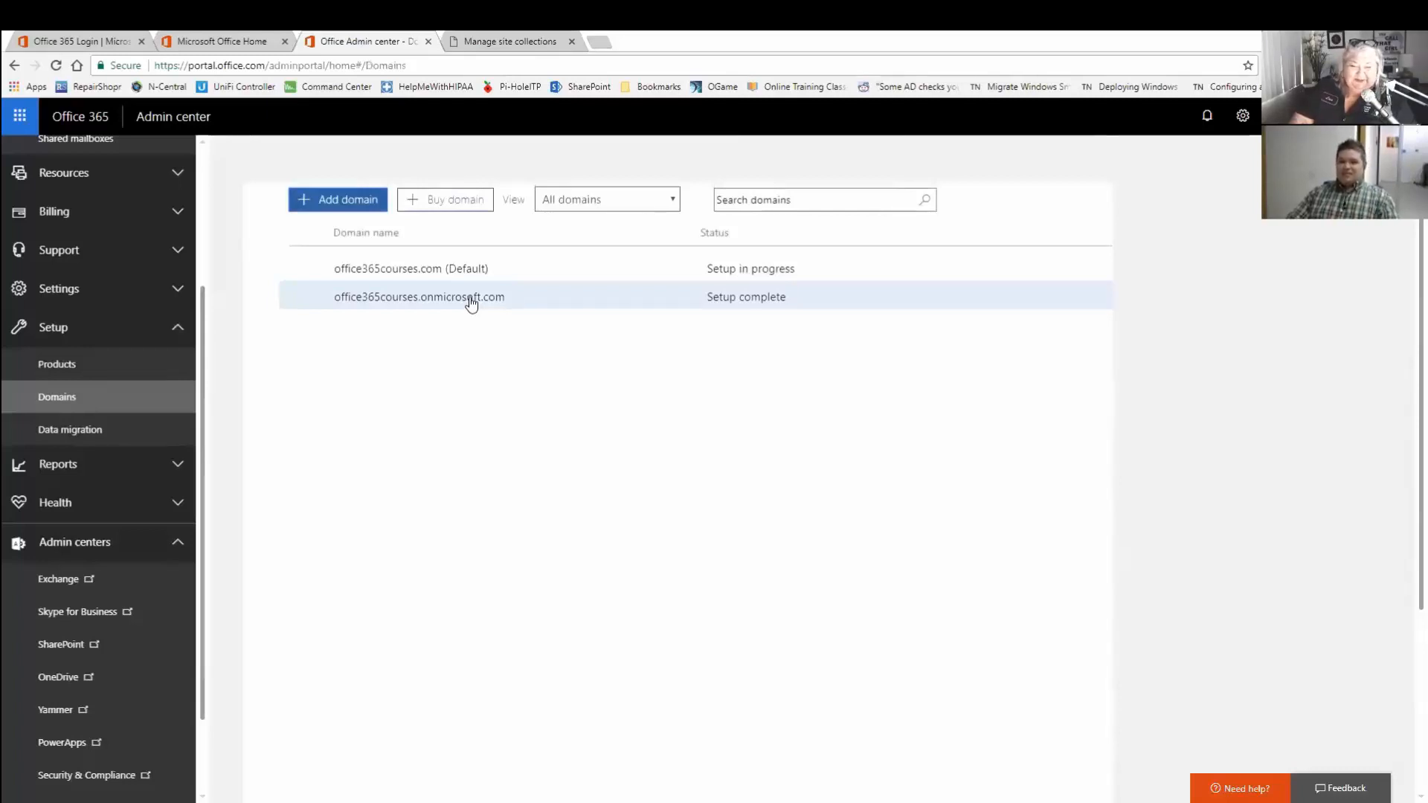
click(58, 583)
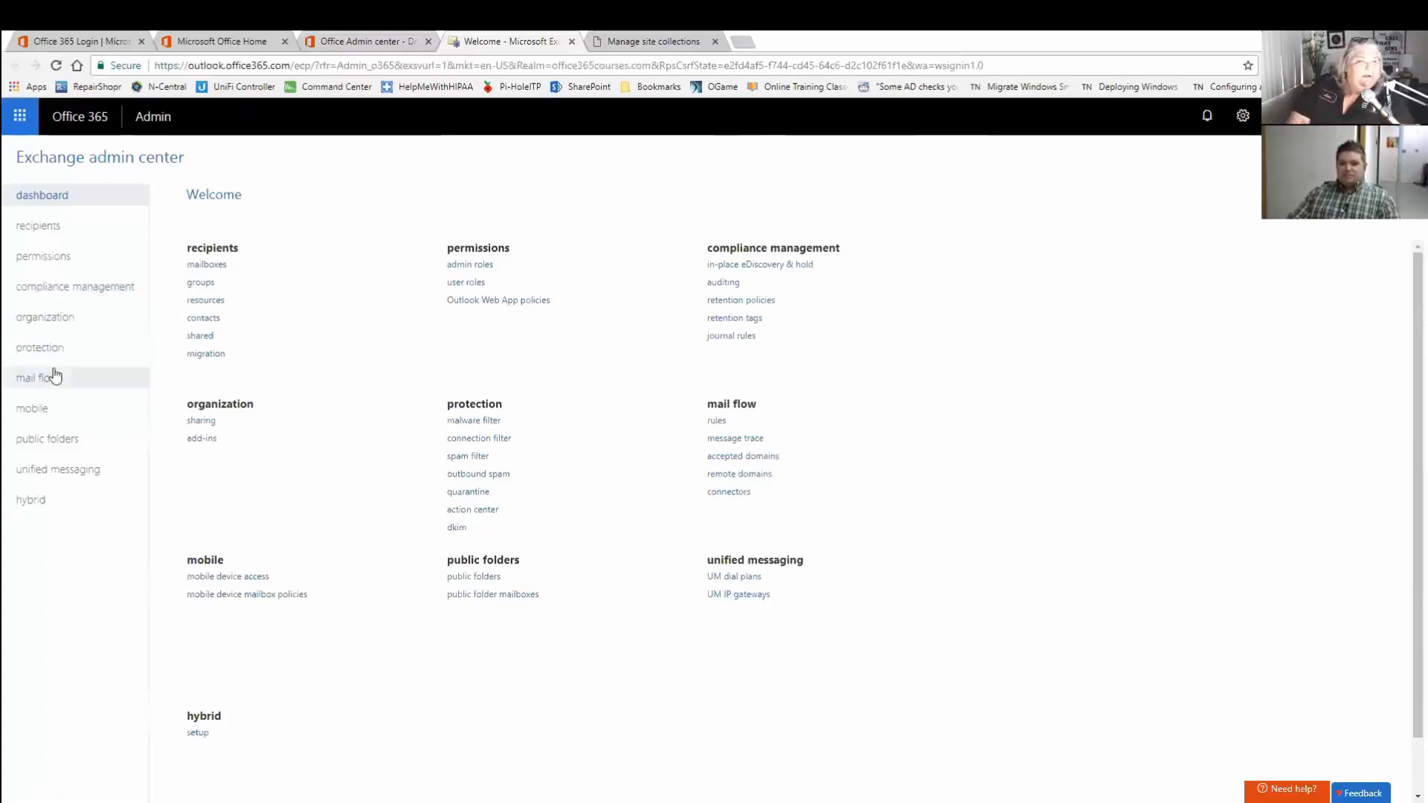
Back in the Office admin center, open Reports > Usage to view 30-day active users across services.
click(380, 42)
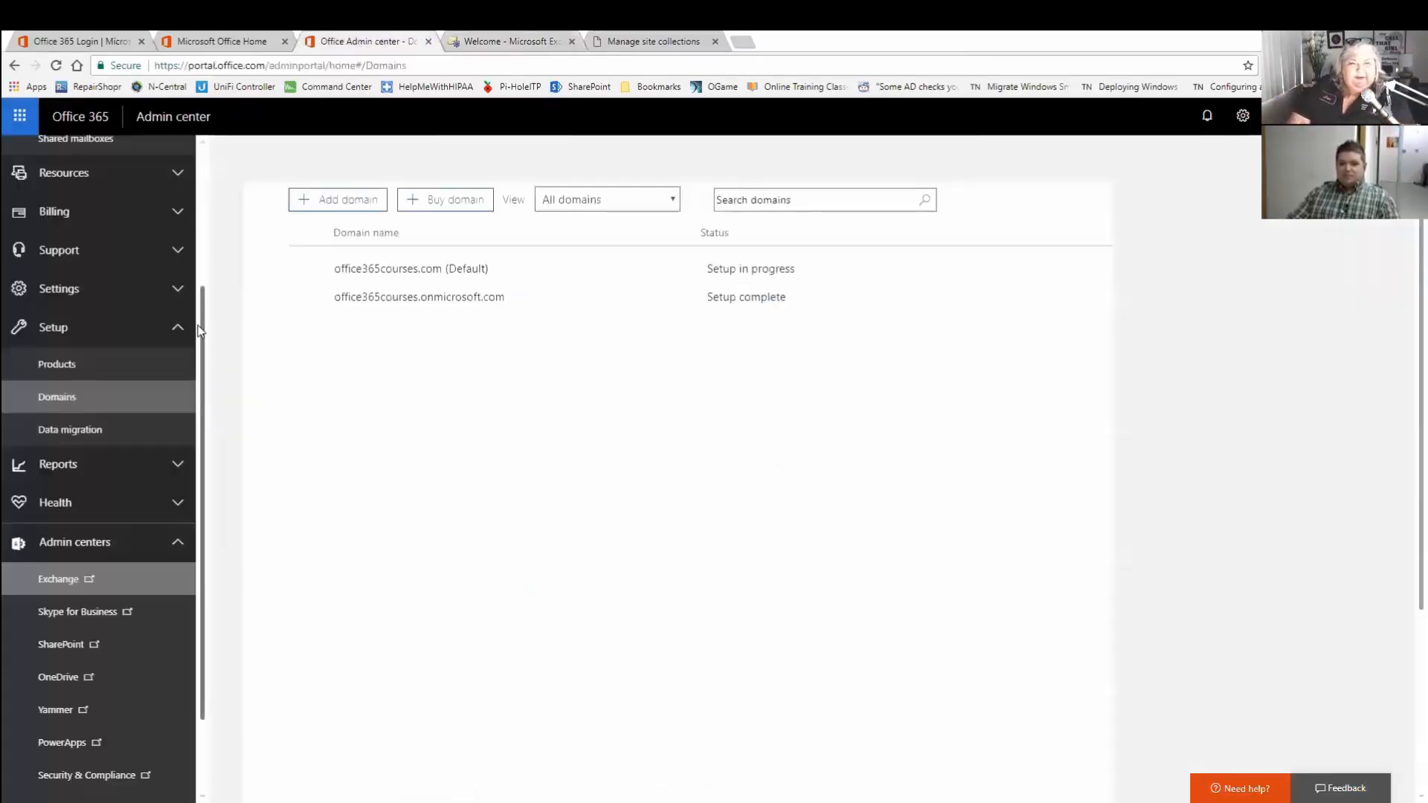
click(70, 468)
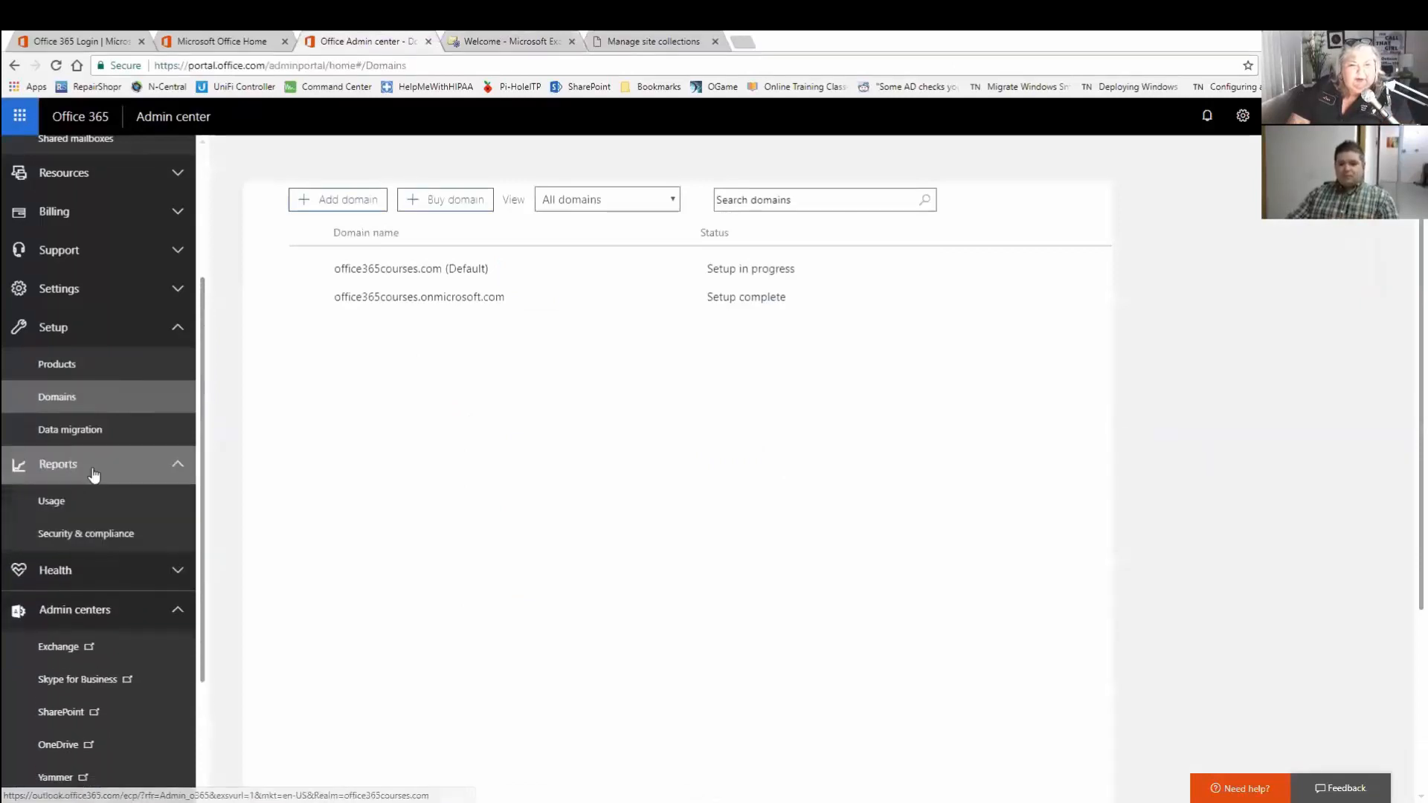
click(66, 505)
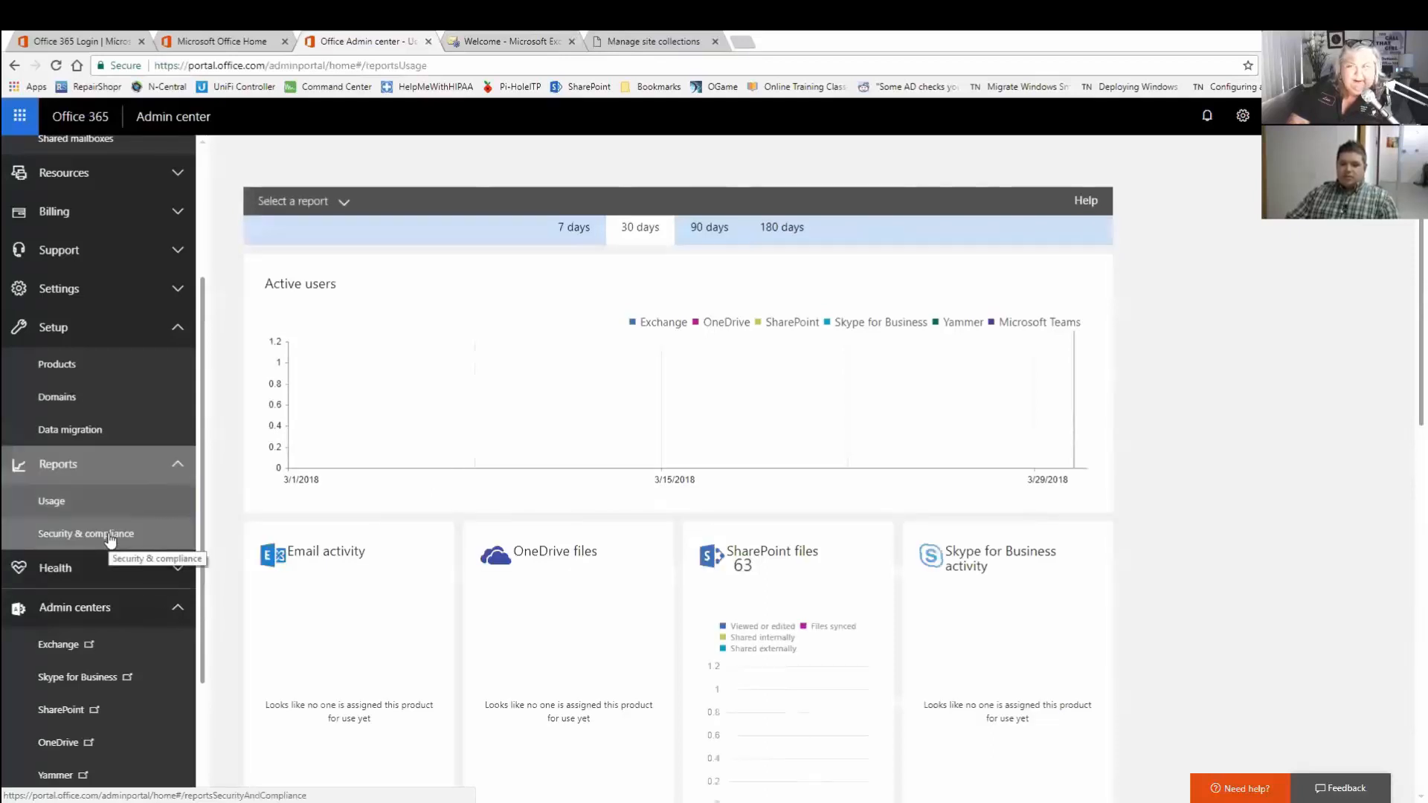
scroll(110, 541, down, 2)
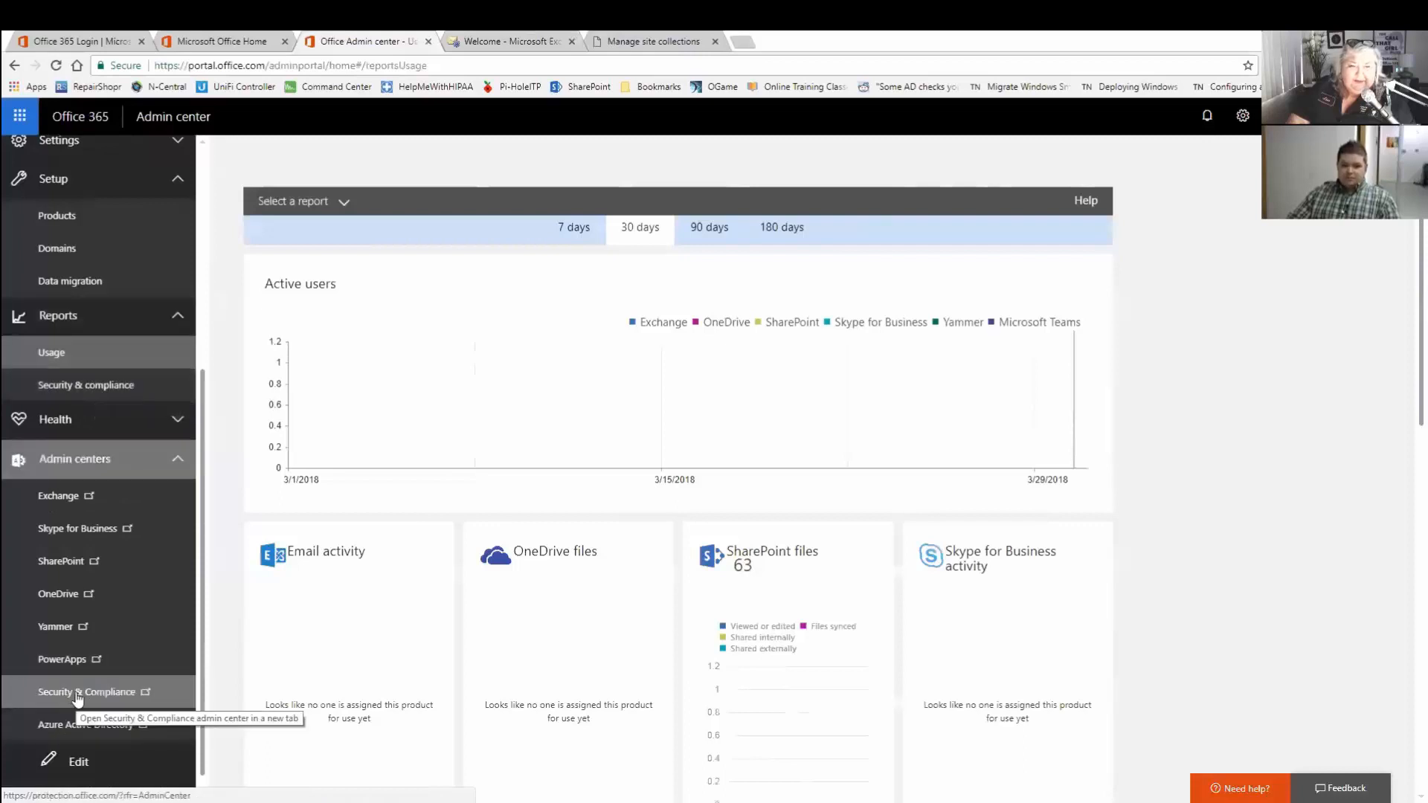
scroll(79, 692, up, 5)
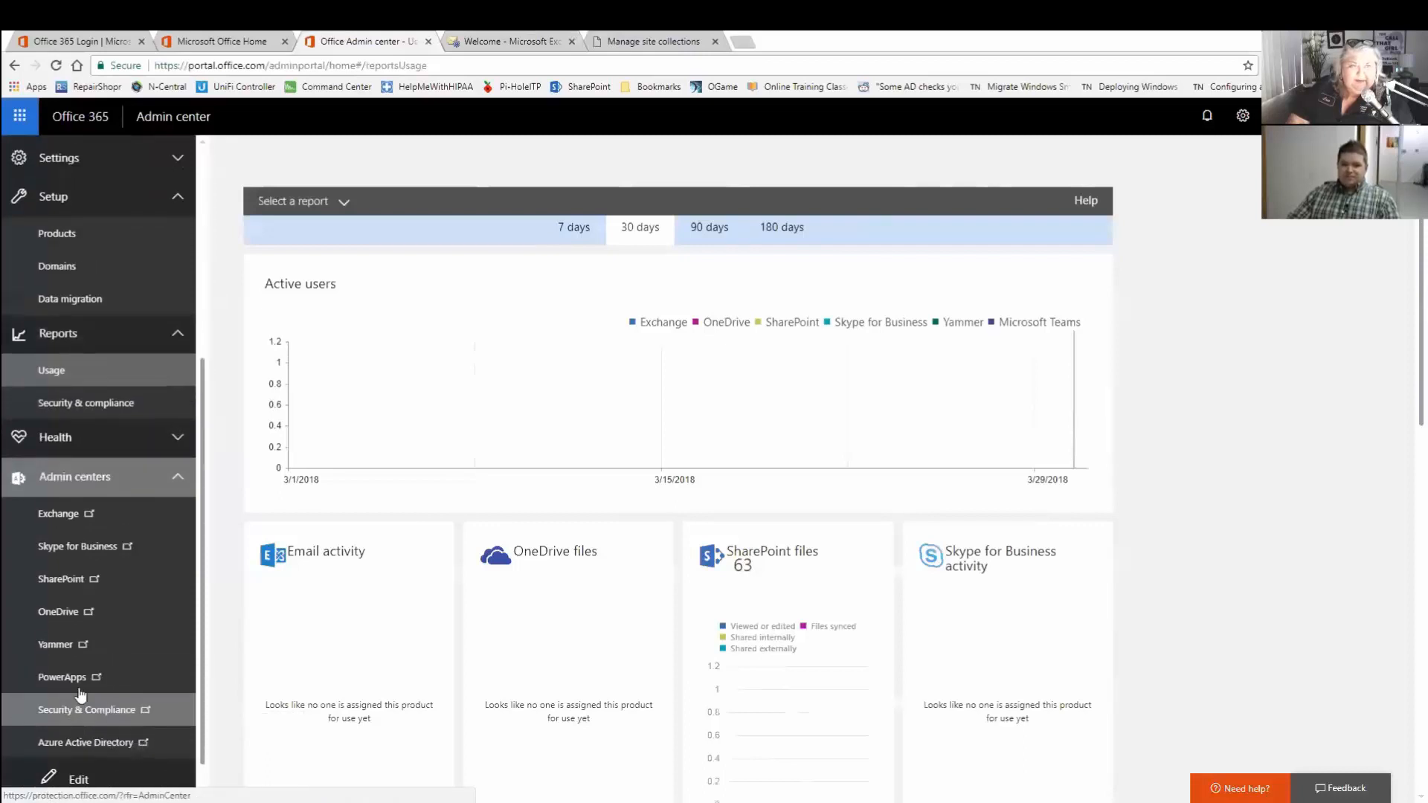